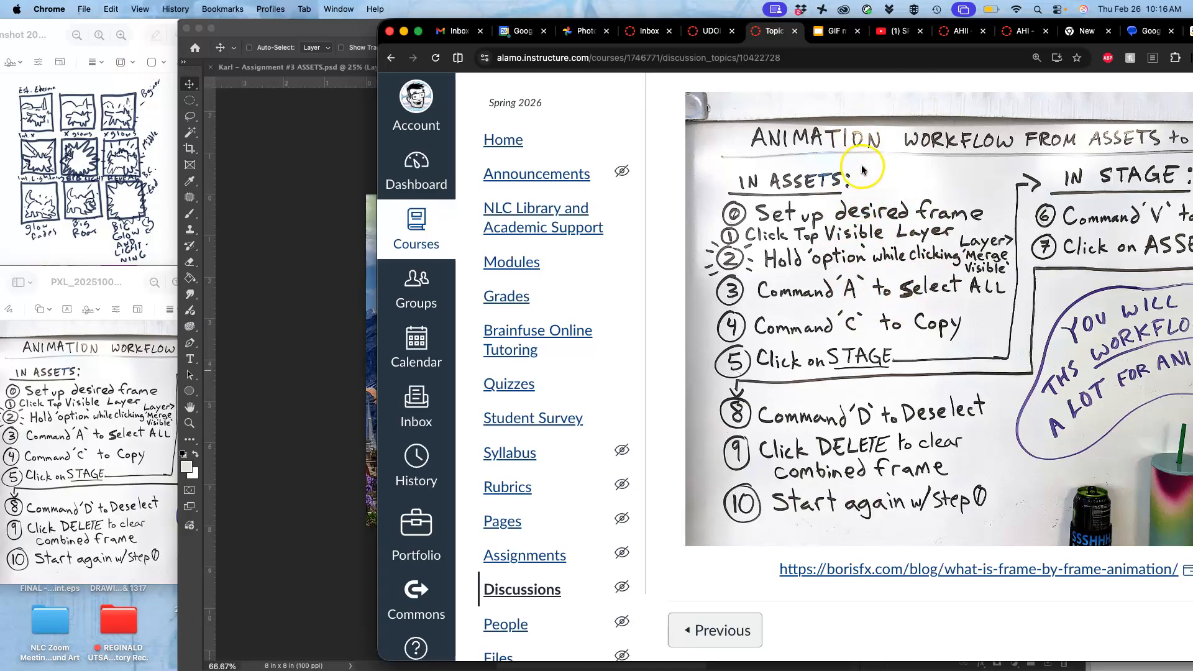
Review the whiteboard animation workflow photo in the course discussion.
scroll(904, 183, "down", 5)
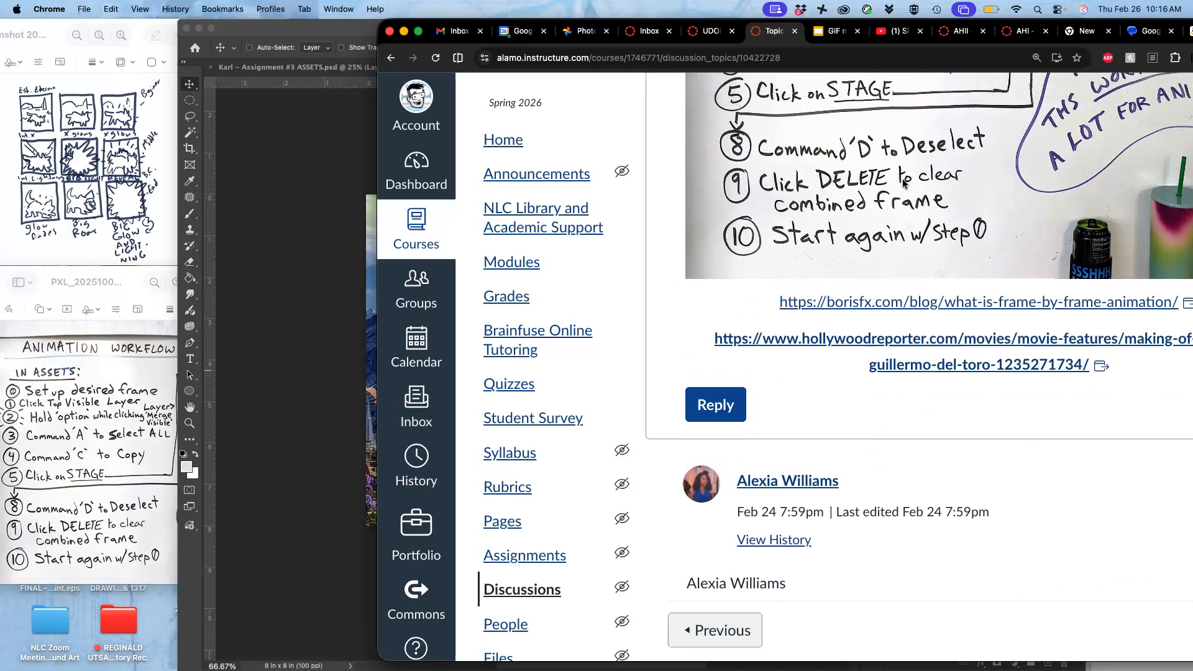
scroll(821, 270, "up", 5)
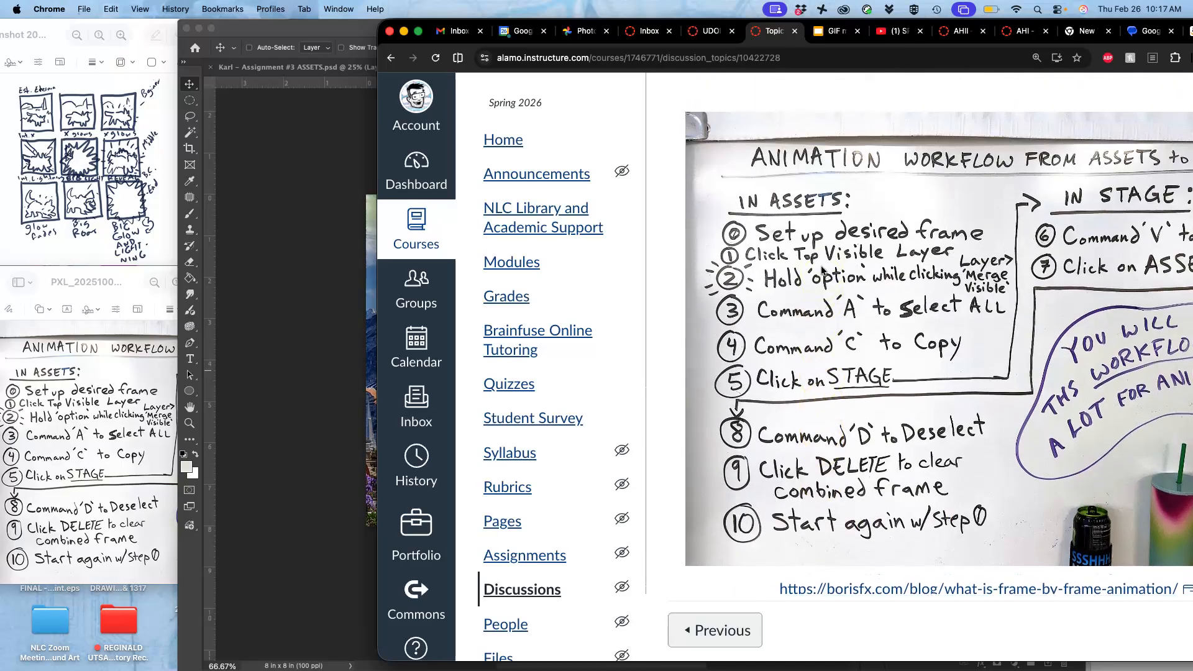
right_click(853, 246)
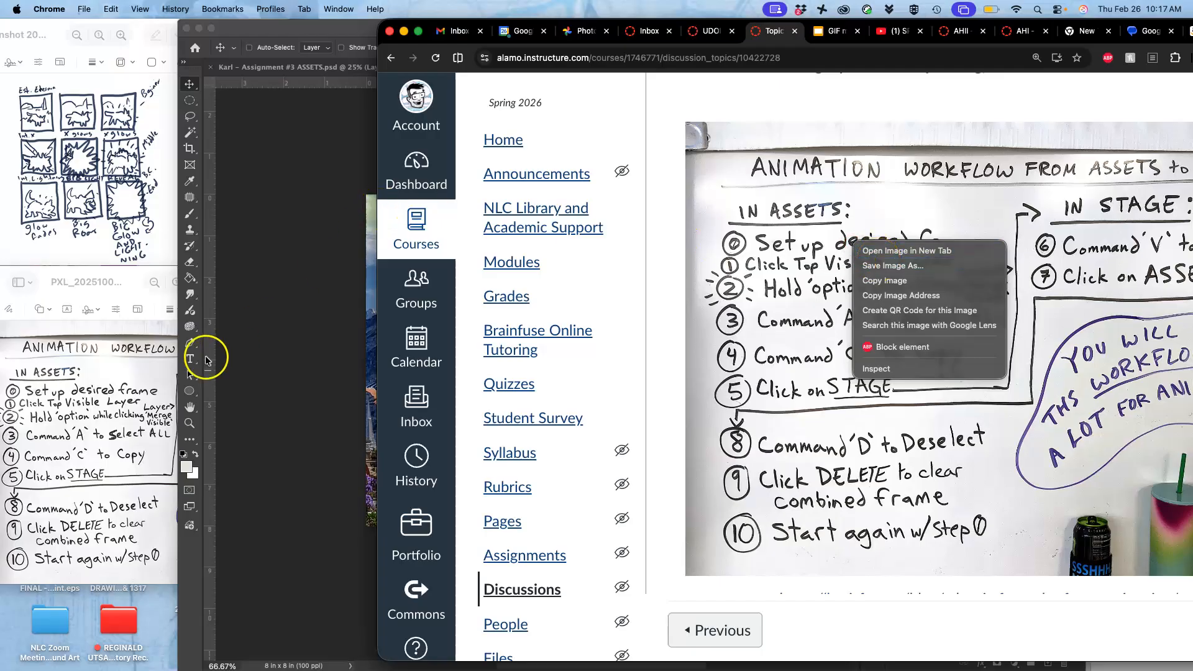
Switch to Photoshop and narrow its window so the storyboard sketch and workflow reference images are uncovered beside it.
left_click(156, 374)
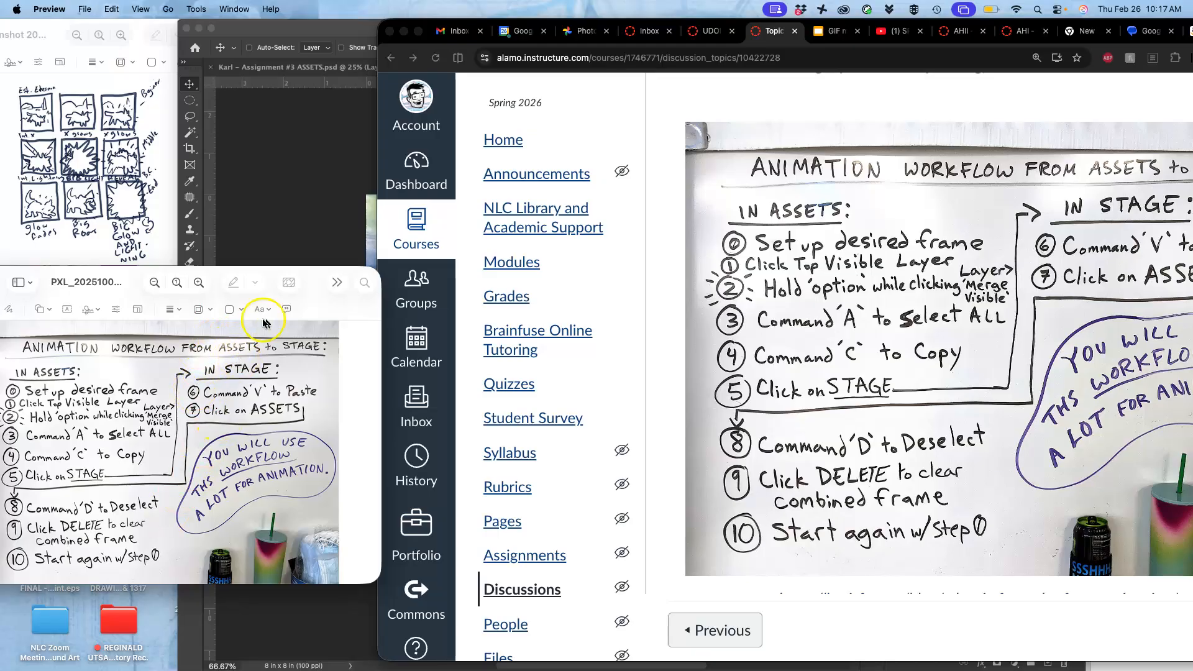
left_click(320, 235)
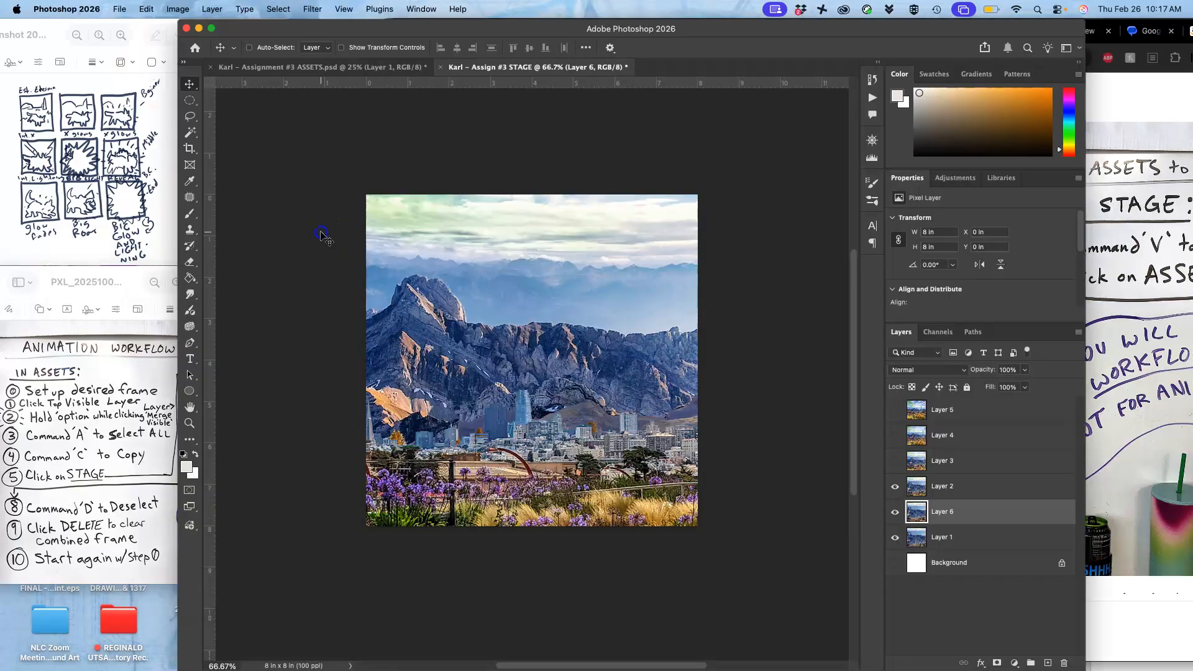
left_click_drag(178, 209, 342, 209)
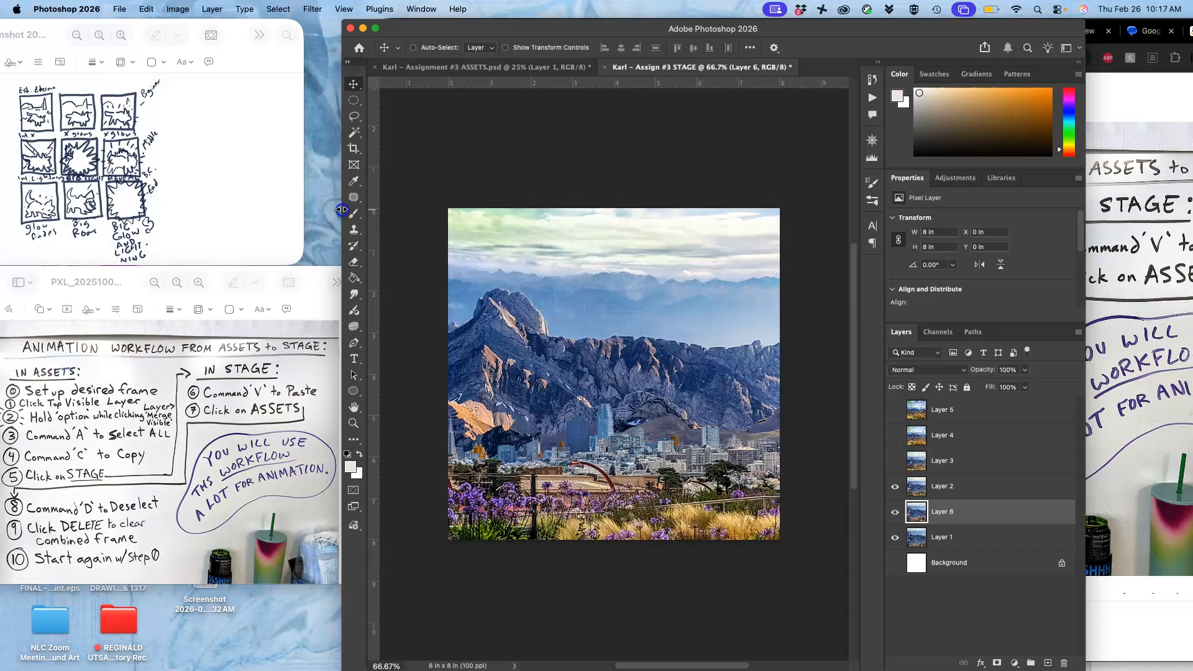
Close the Assign #3 STAGE document without saving its changes.
left_click(472, 67)
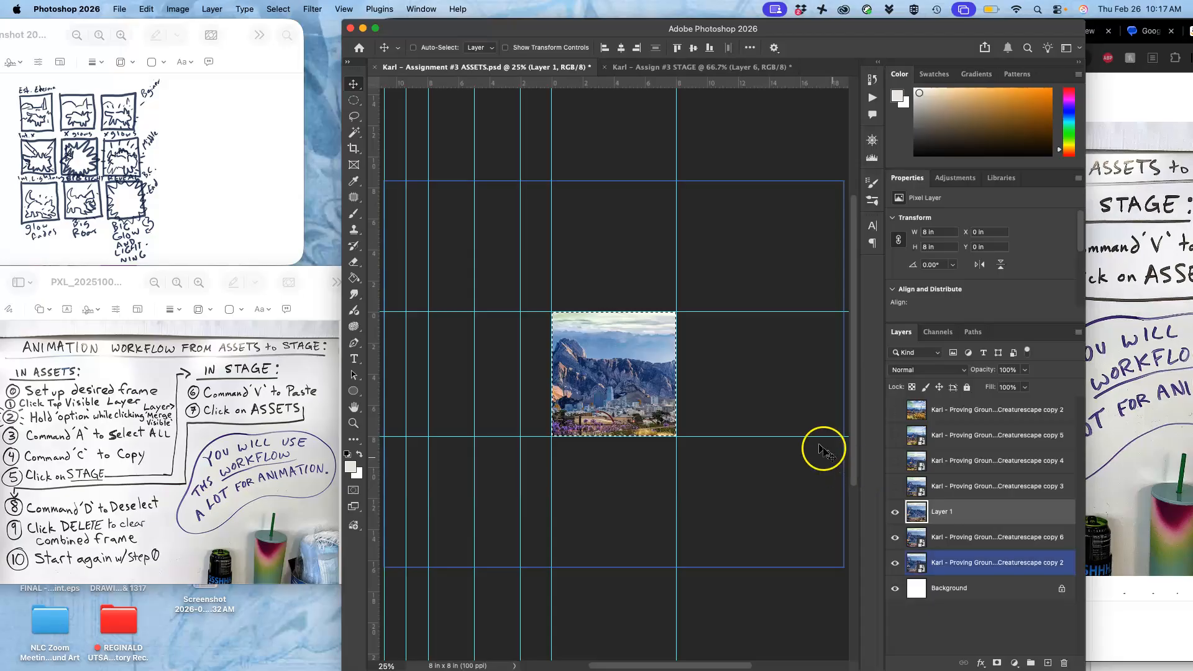
left_click(686, 67)
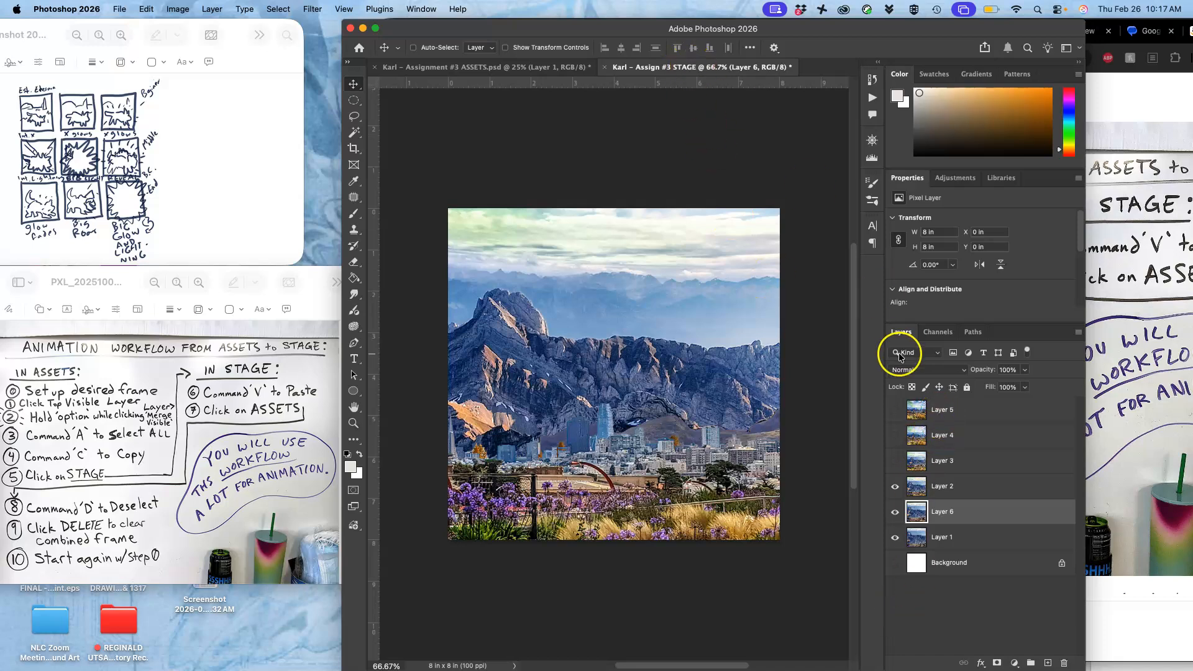
left_click(606, 69)
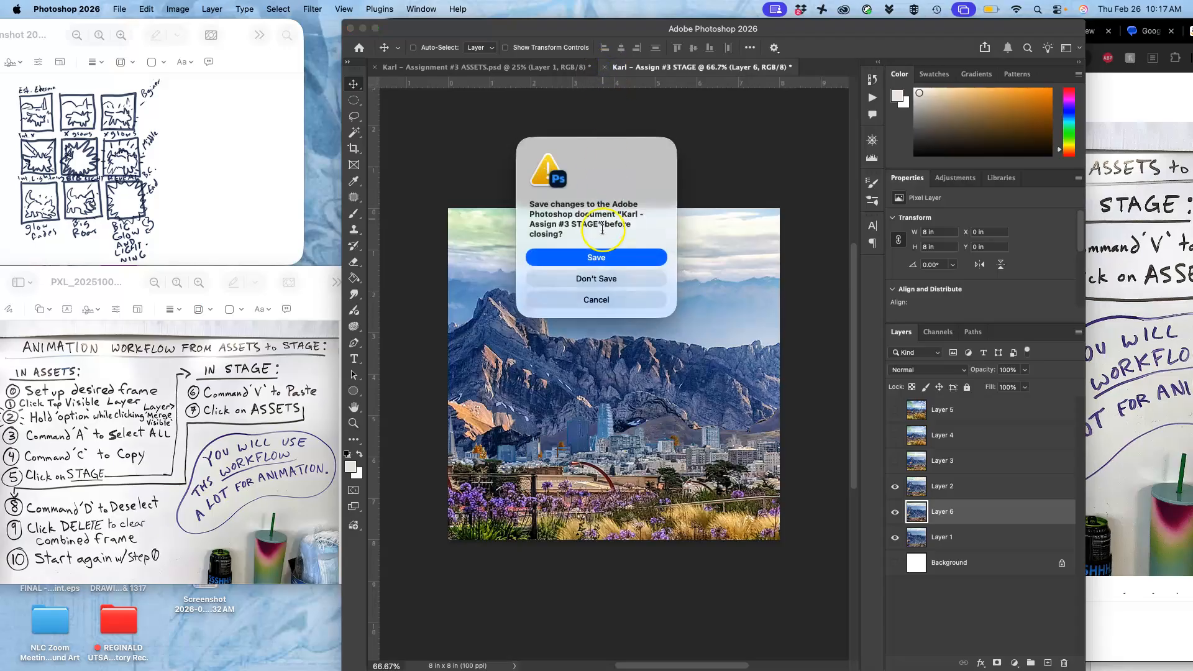
left_click(587, 283)
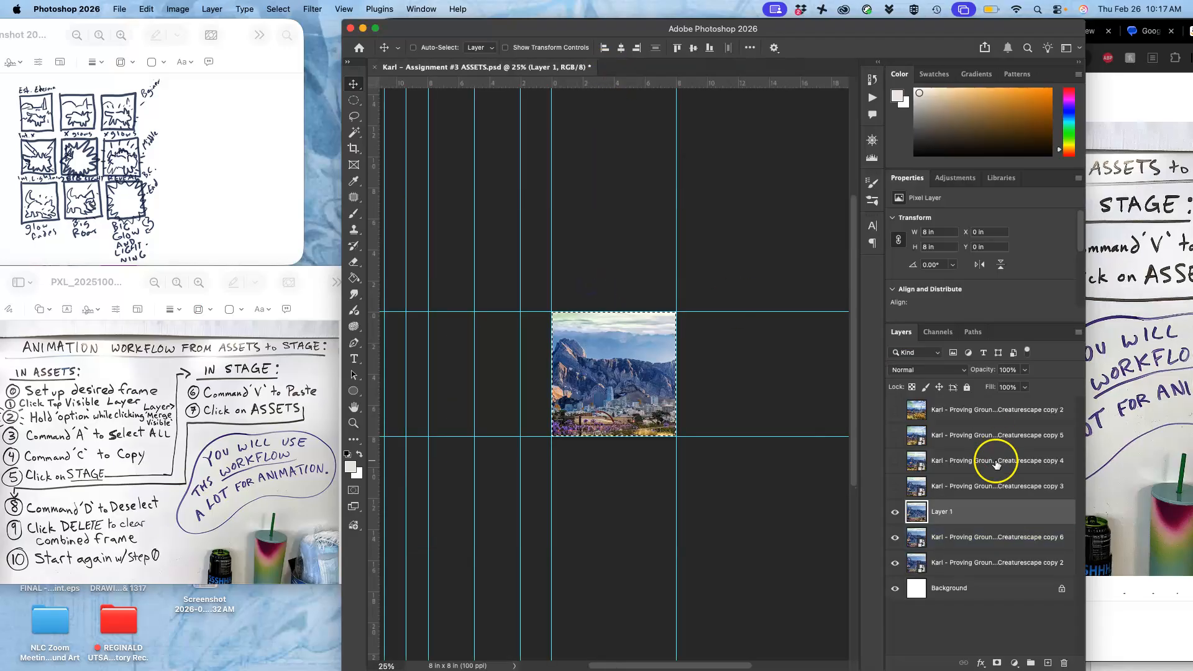
Delete every layer between the top landscape layer and the Background in the Assignment #3 ASSETS document.
left_click(946, 439)
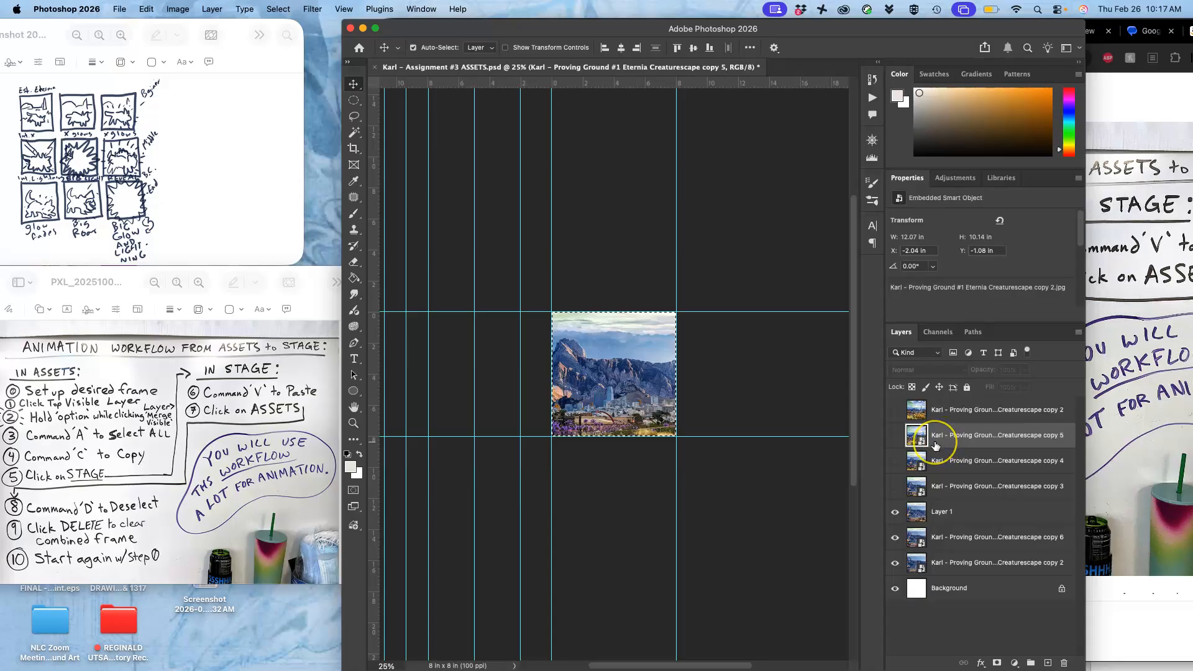
key("Delete")
key("Delete")
key("Delete")
key("Delete")
key("Delete")
key("Delete")
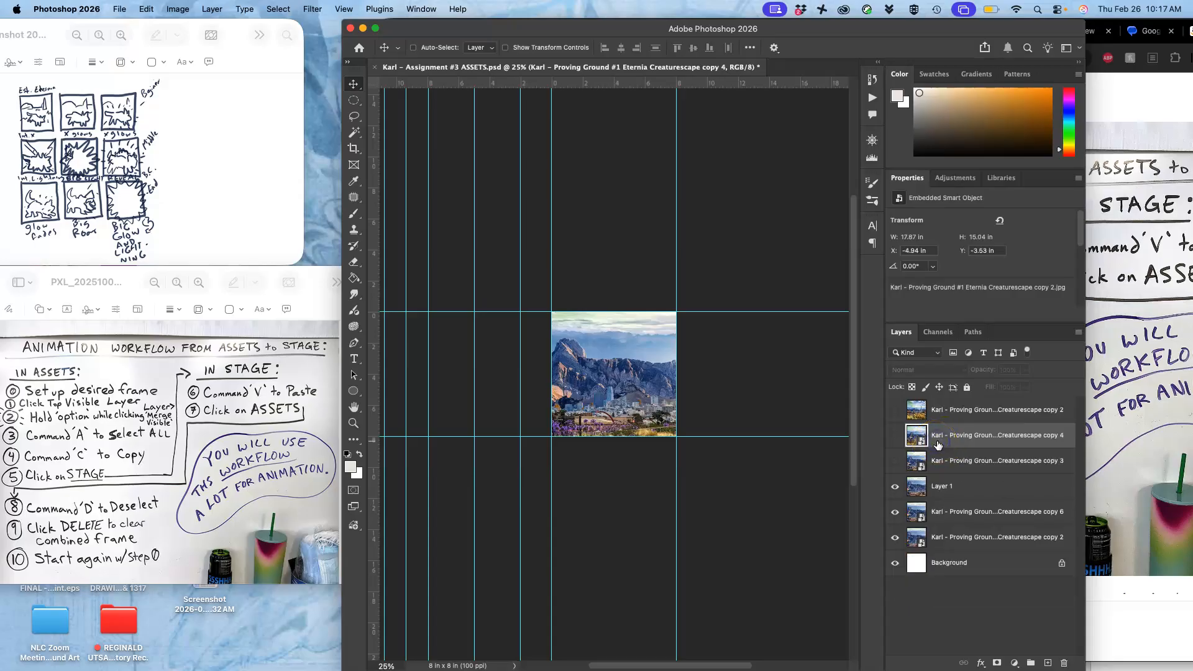
left_click(913, 443)
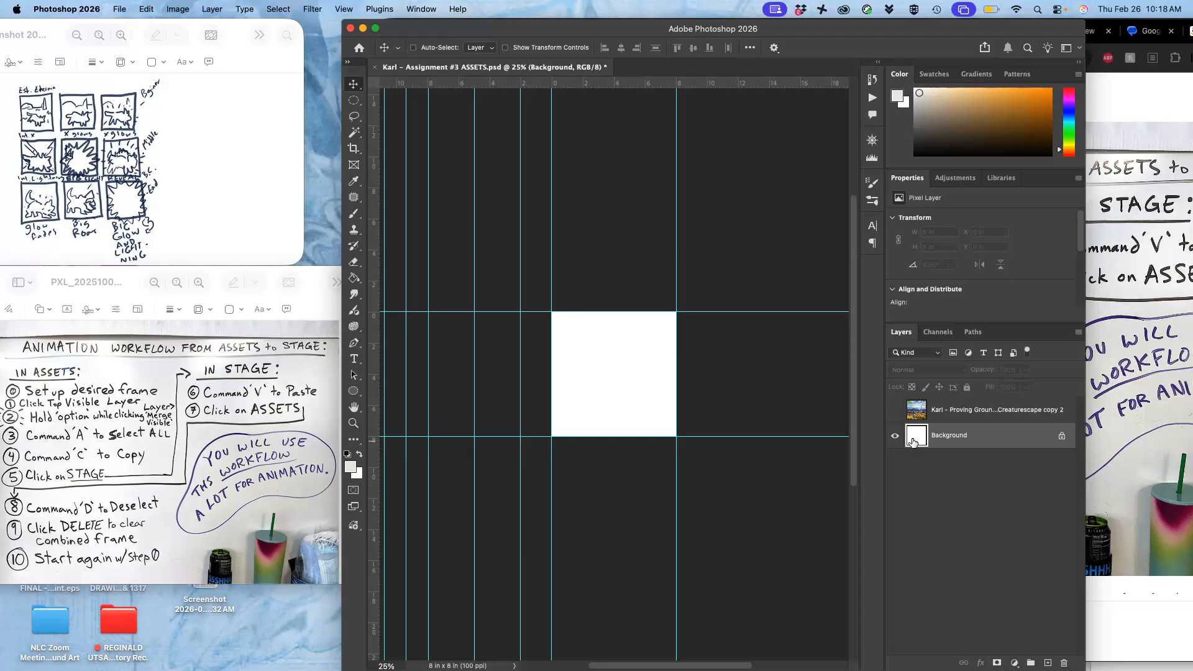
Hide the guides in the ASSETS document and make the landscape layer visible.
left_click(816, 392)
key("super")
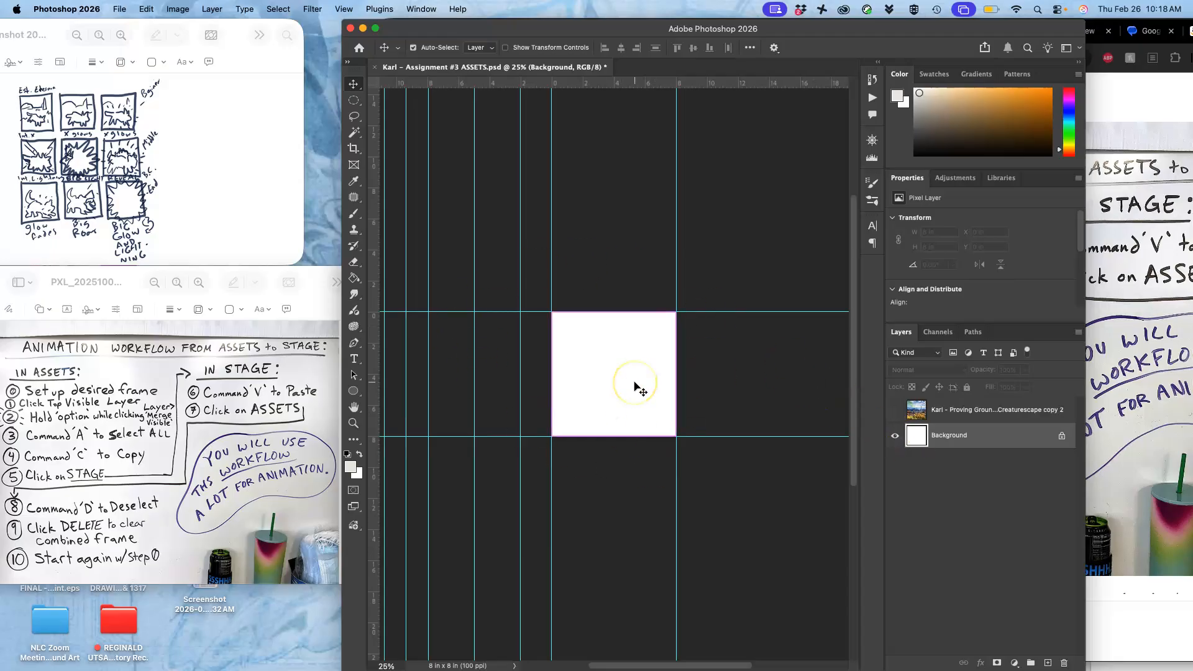
key("super+semicolon")
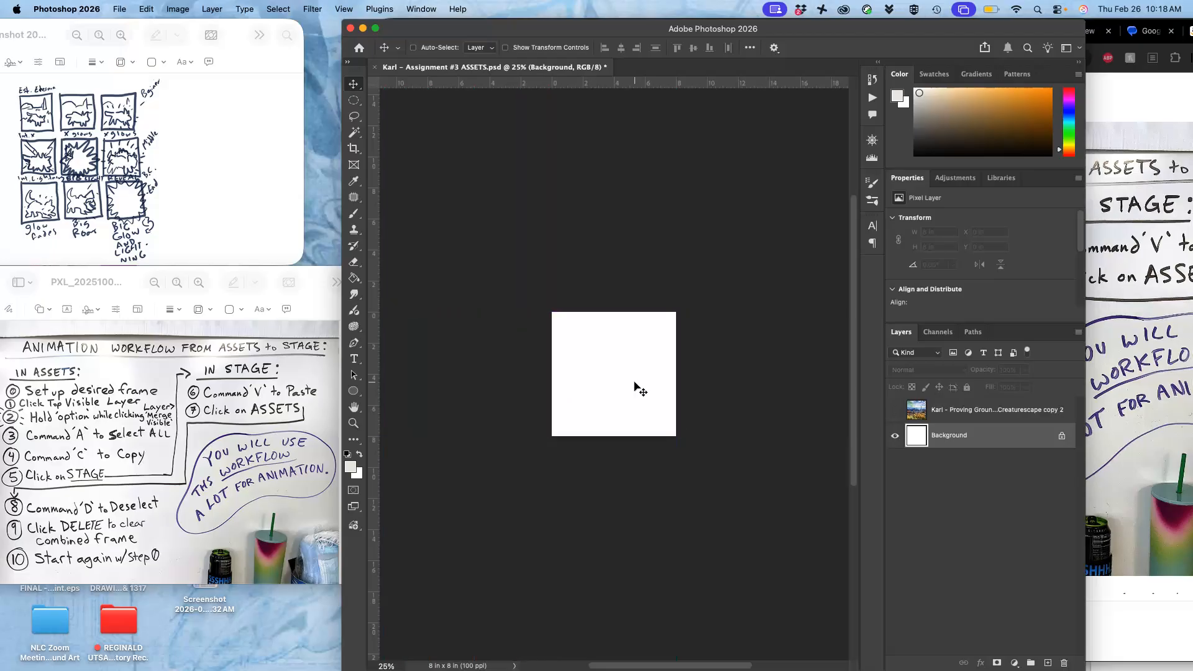
key("super+equal")
key("super+equal")
key("super+equal")
left_click(817, 408)
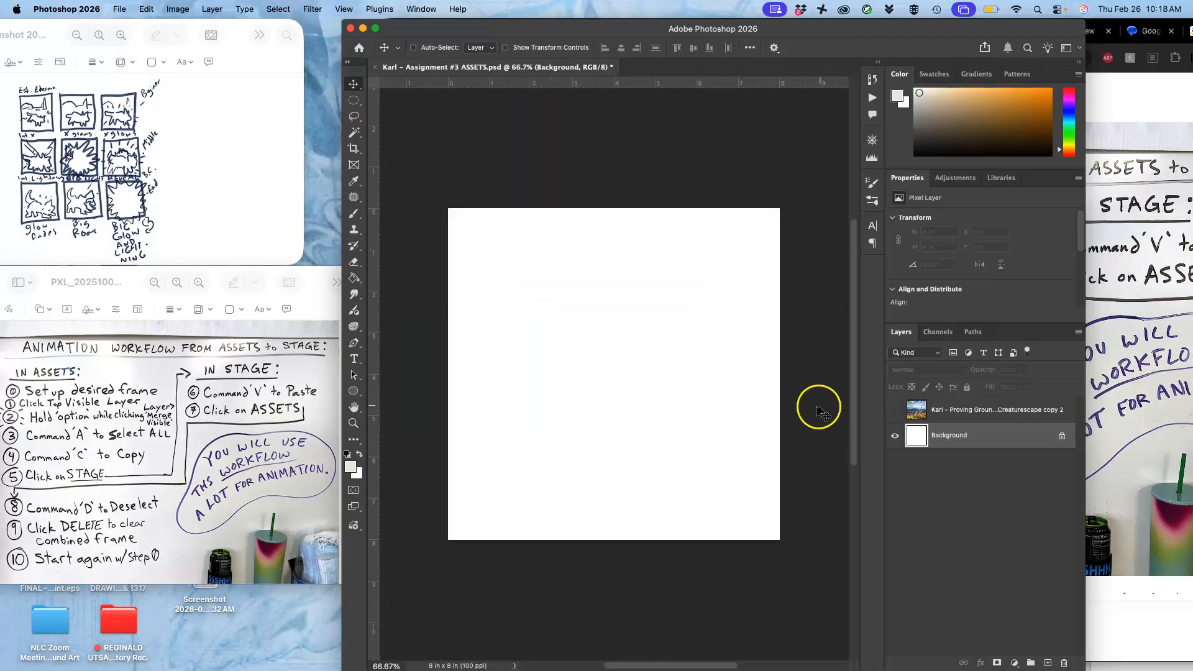
left_click(895, 412)
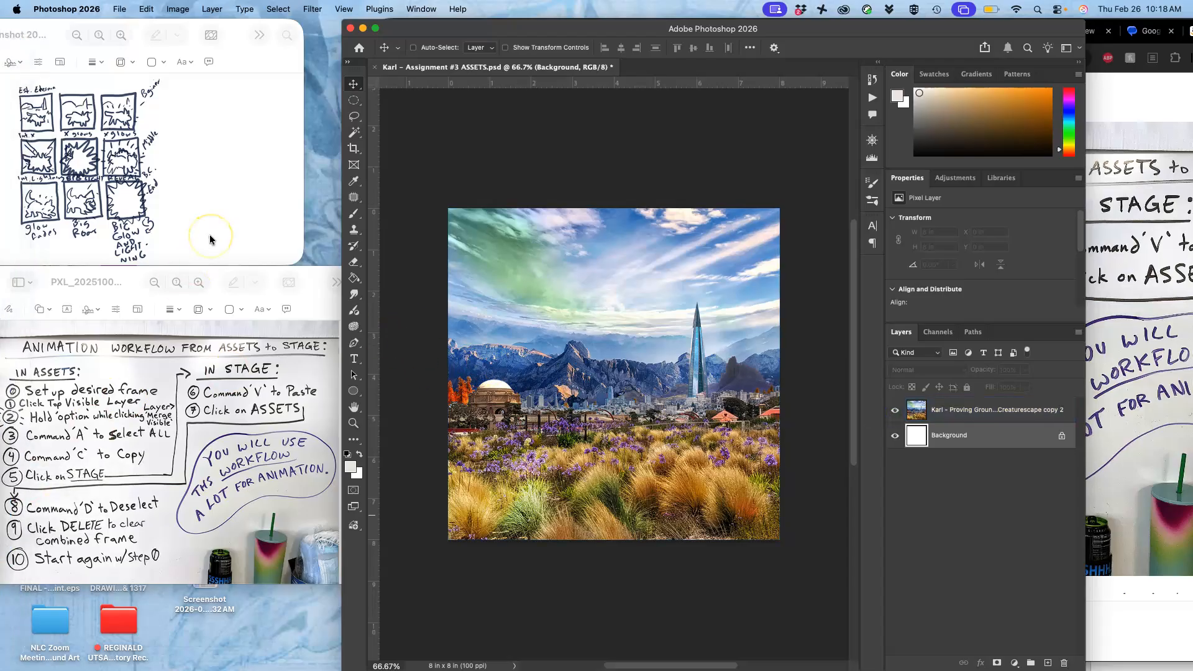
Switch to Finder and open the ASSETS FOLDER in the Assignment #3 folder of the desktop's SP26 TR morning class folder.
key("ctrl+Up")
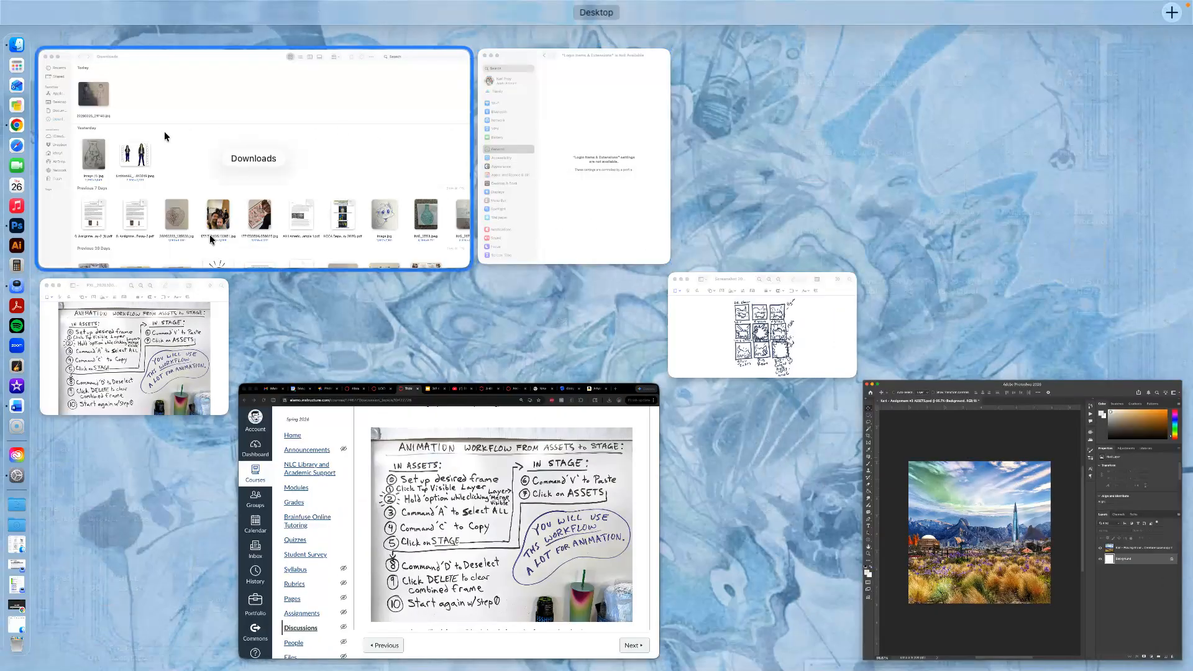
left_click(47, 54)
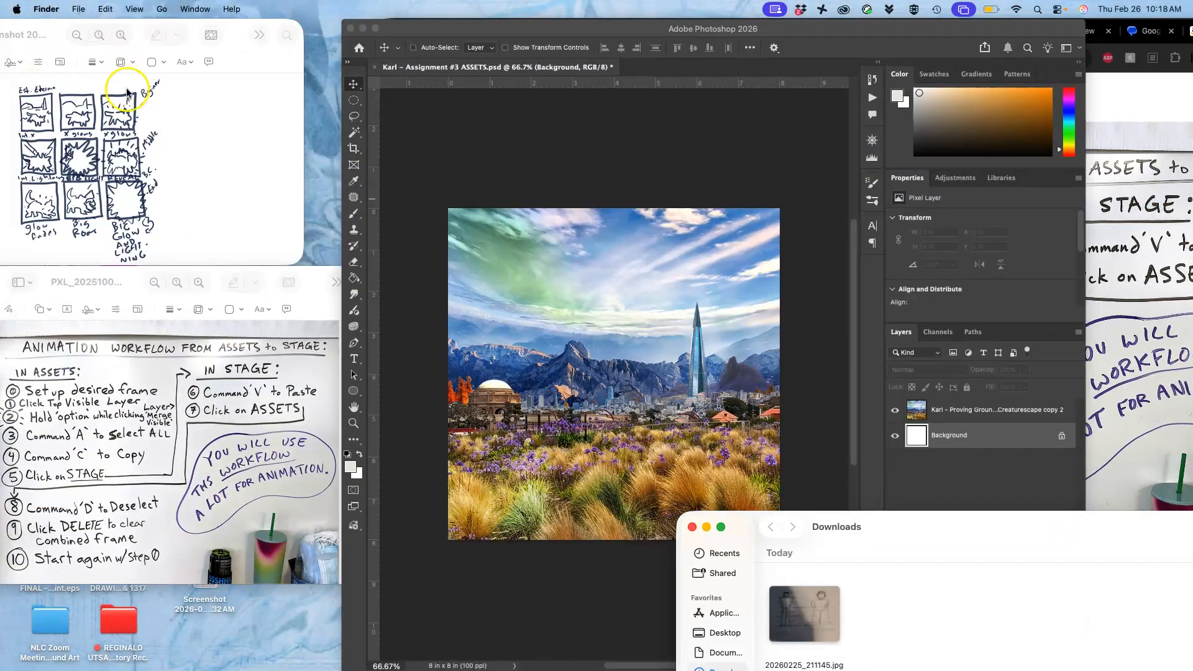
mouse_move(5, 527)
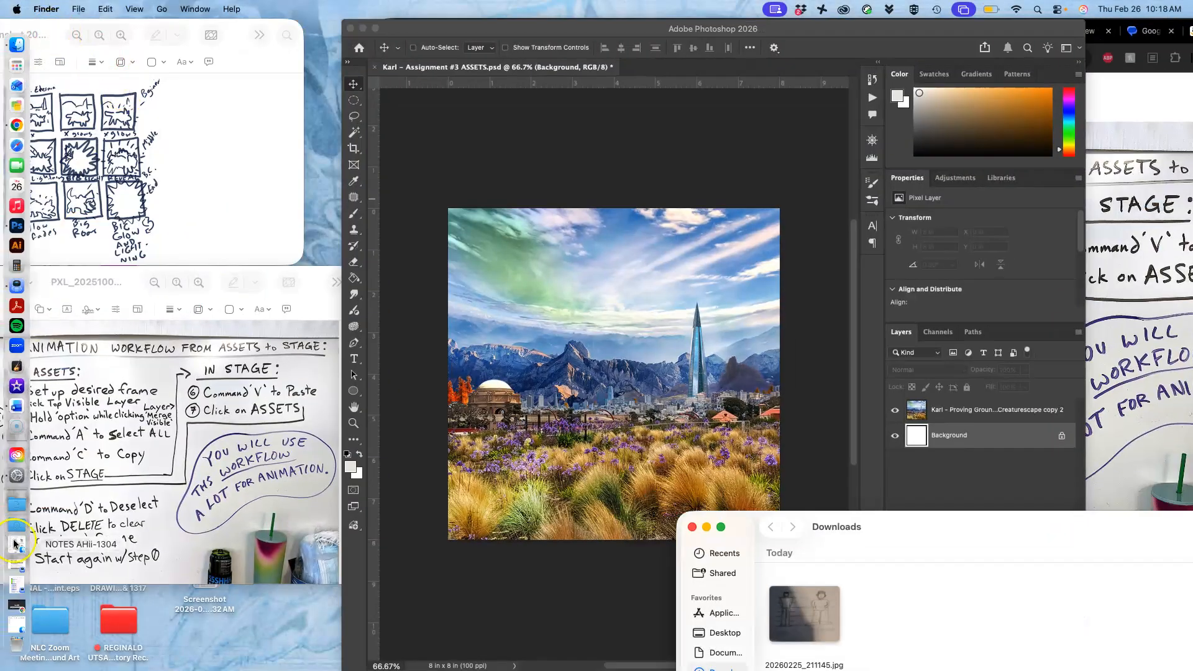
key("F11")
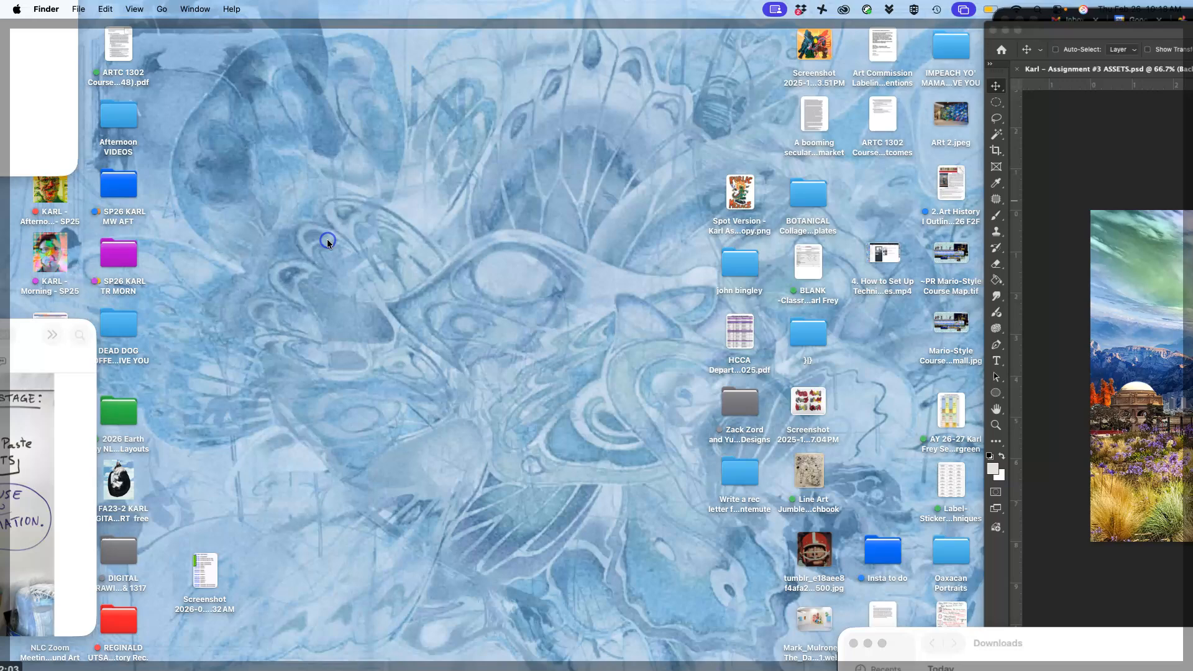
left_click(120, 258)
double_click(119, 262)
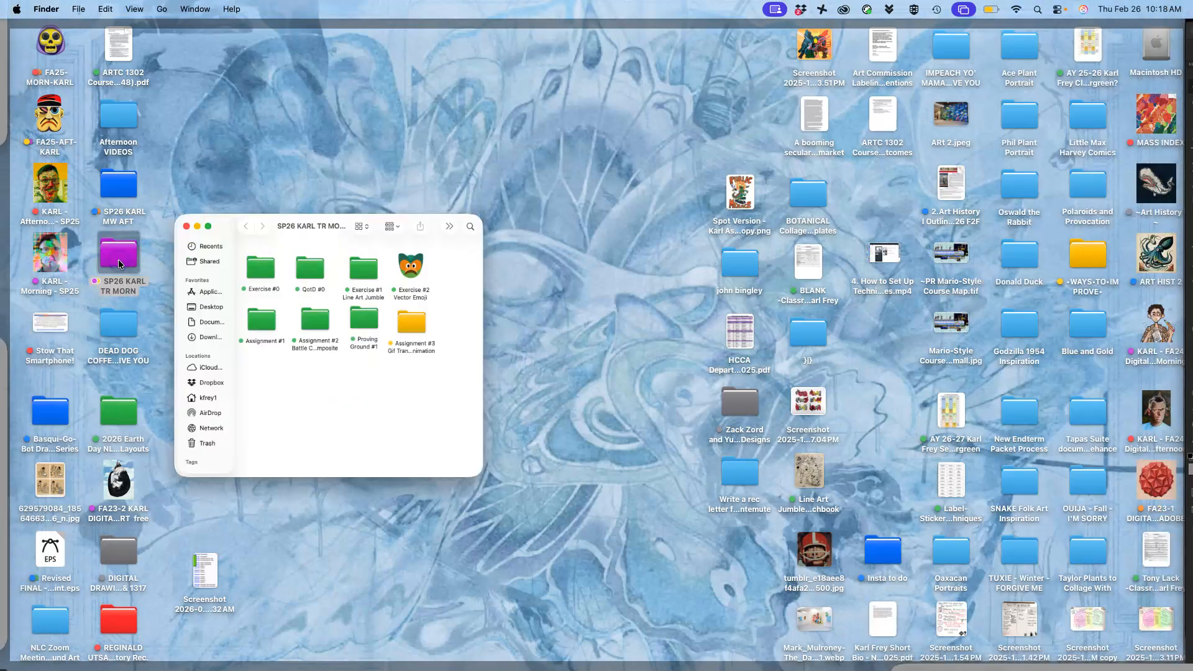
double_click(507, 361)
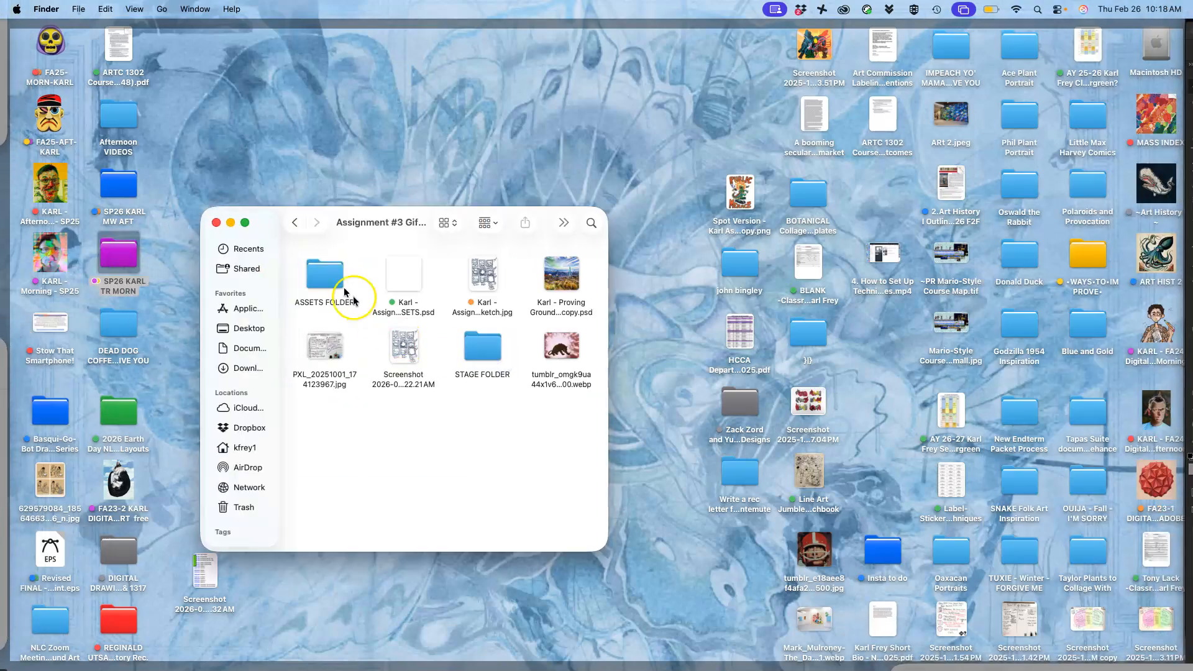
double_click(324, 277)
Place the creature PNG from the ASSETS FOLDER into the ASSETS document and move its layer above the landscape.
left_click_drag(553, 338, 691, 417)
key("F11")
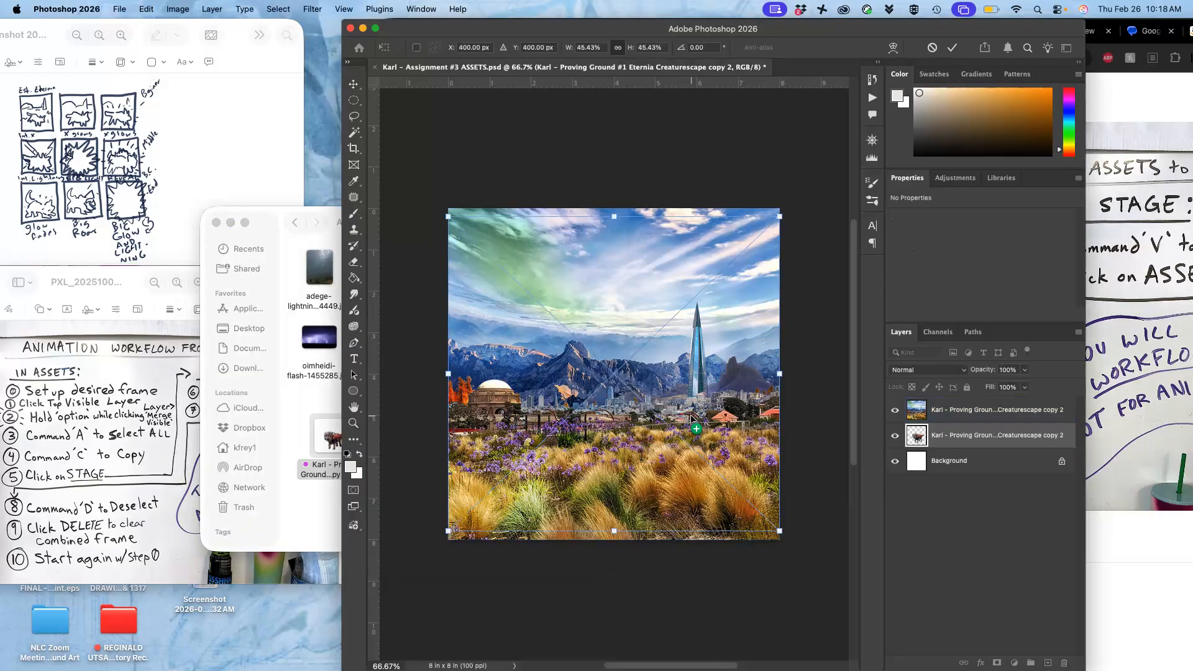
left_click_drag(969, 436, 965, 403)
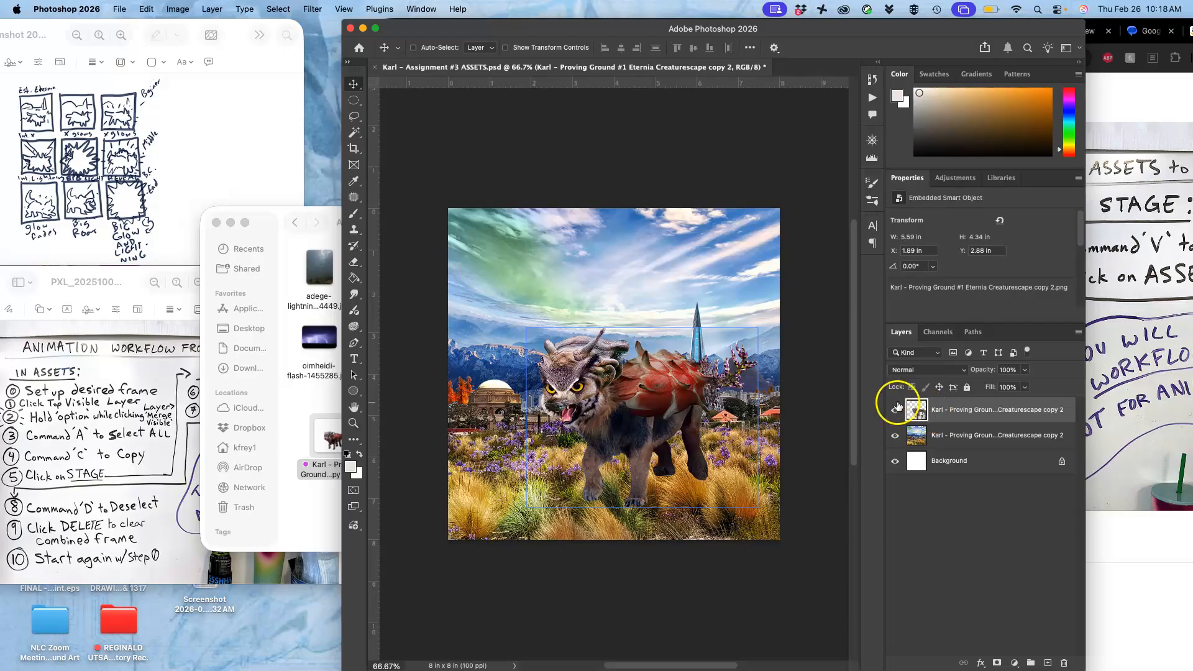
Color-code the creature layer green and the landscape layer blue.
right_click(896, 407)
left_click(919, 489)
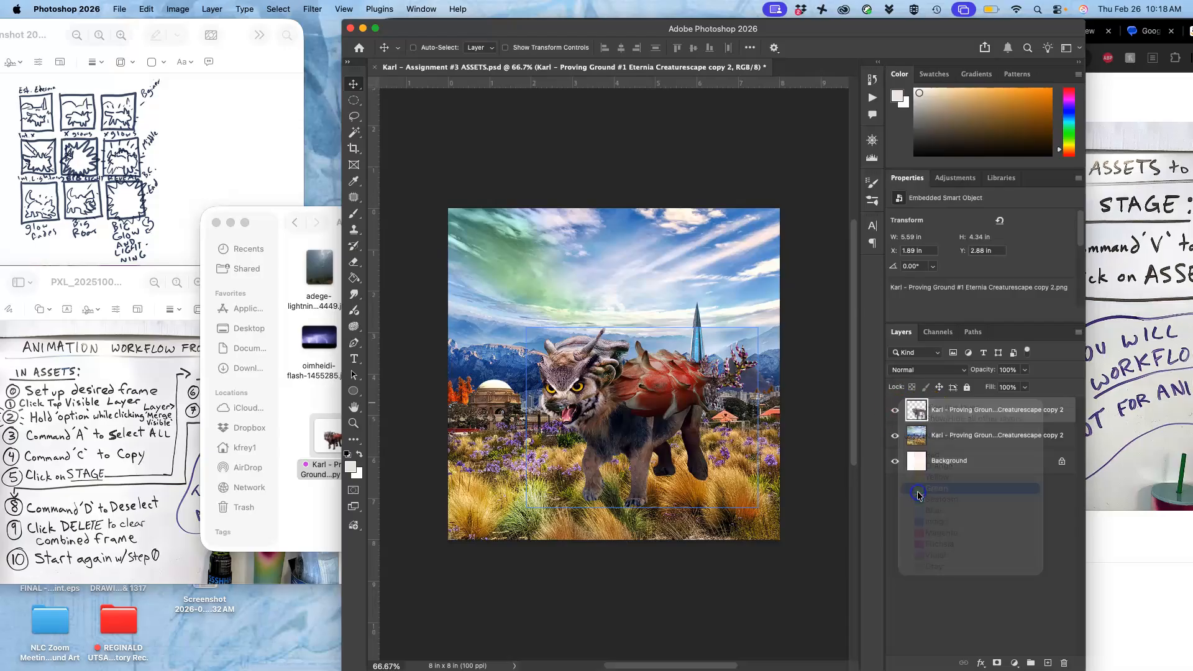
scroll(683, 437, "right", 1)
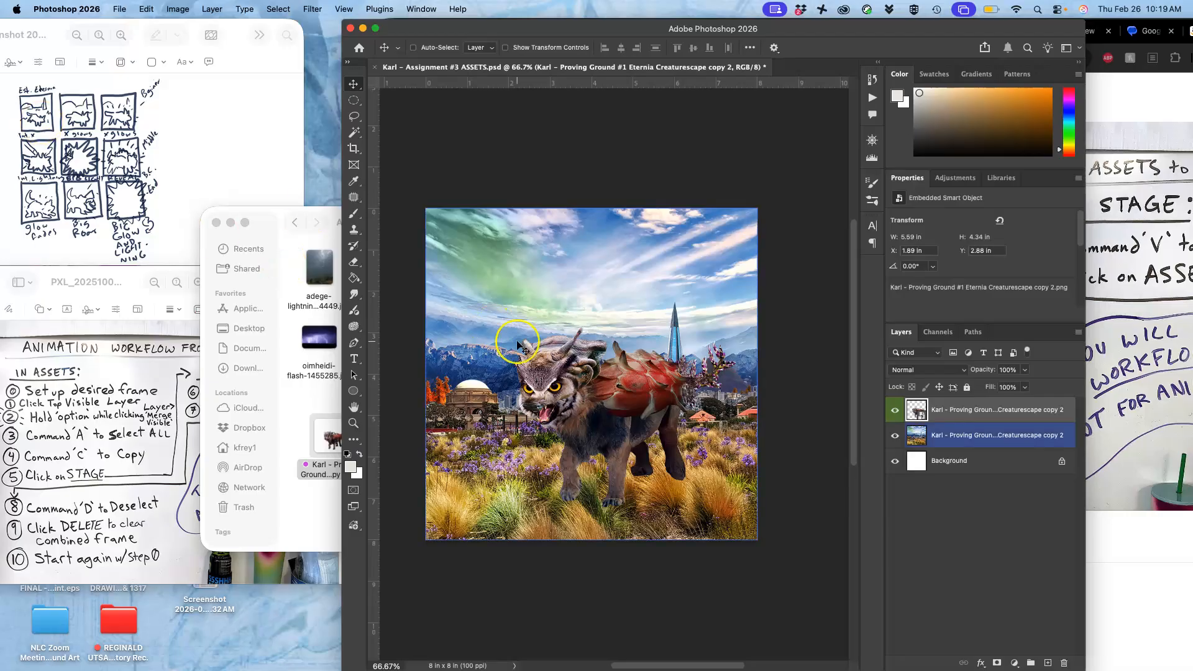
Flip the creature layer horizontally and apply the transformation.
left_click(951, 420)
key("super+t")
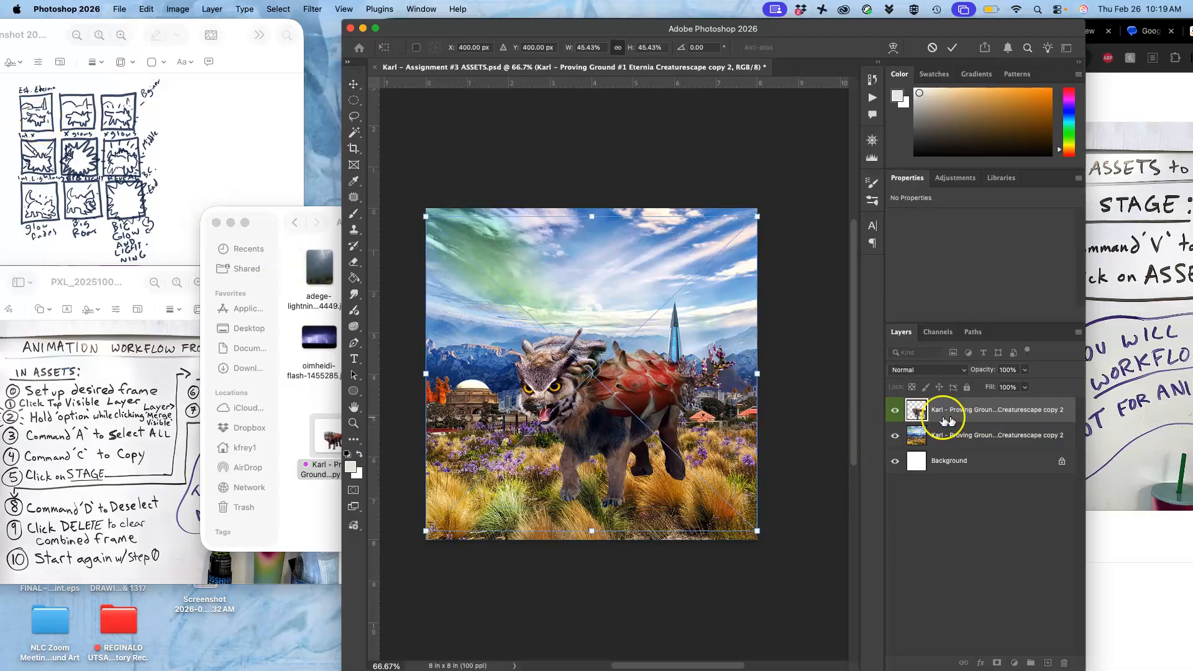
right_click(709, 394)
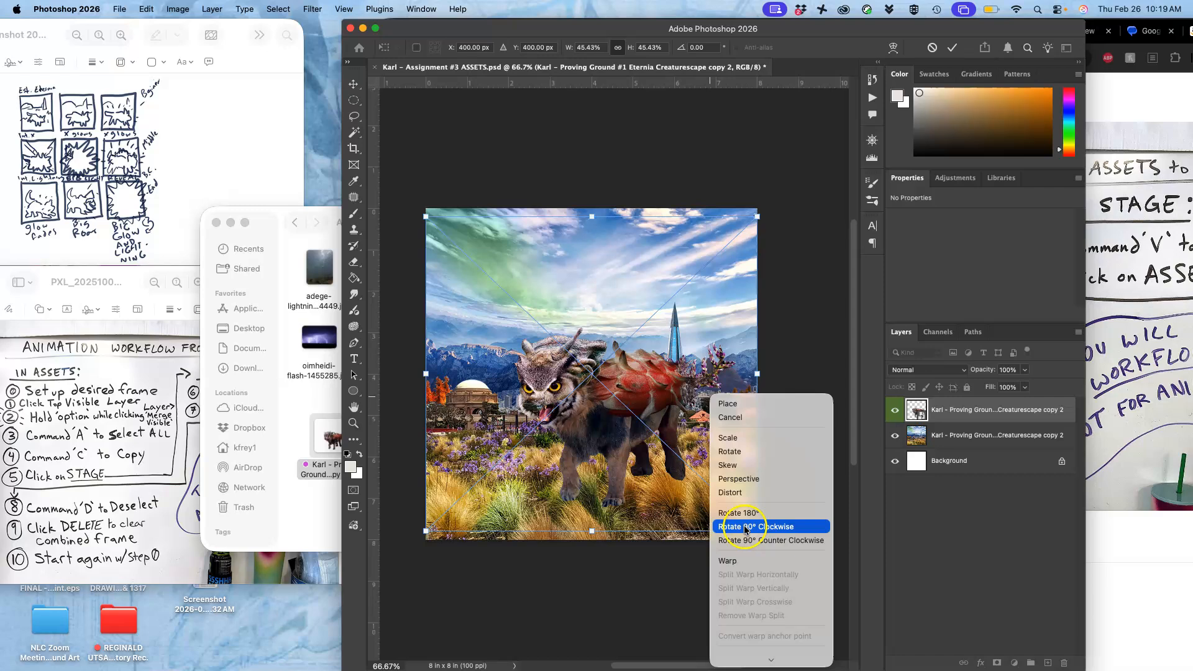
scroll(773, 547, "down", 2)
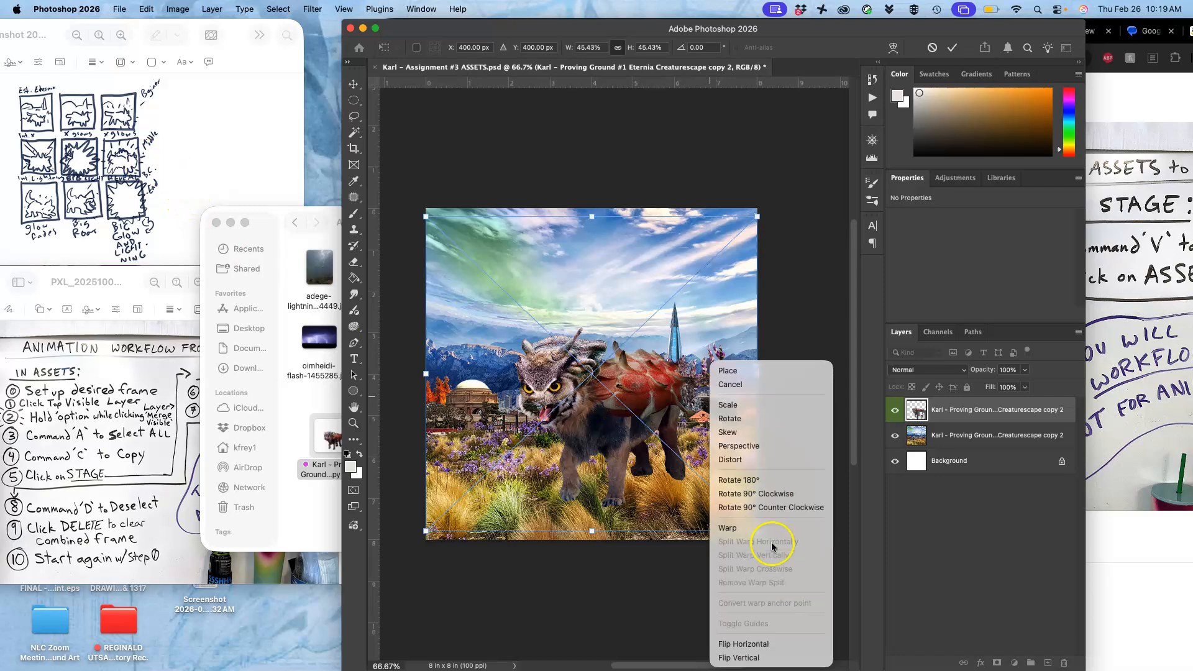
left_click(758, 644)
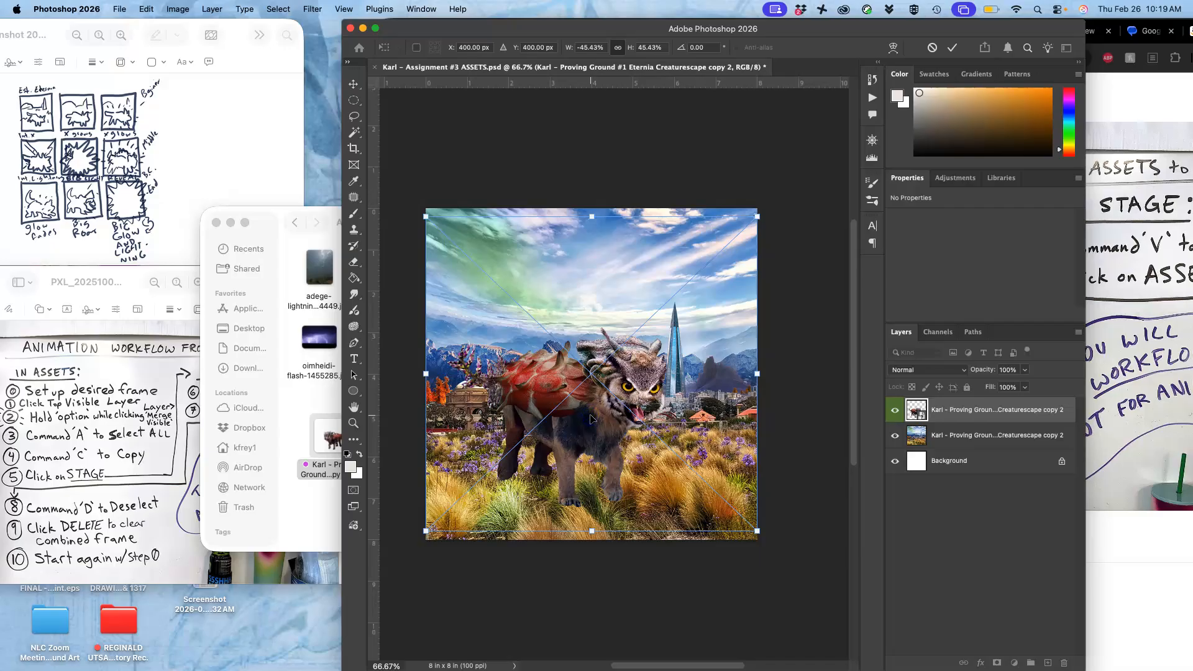
key("Return")
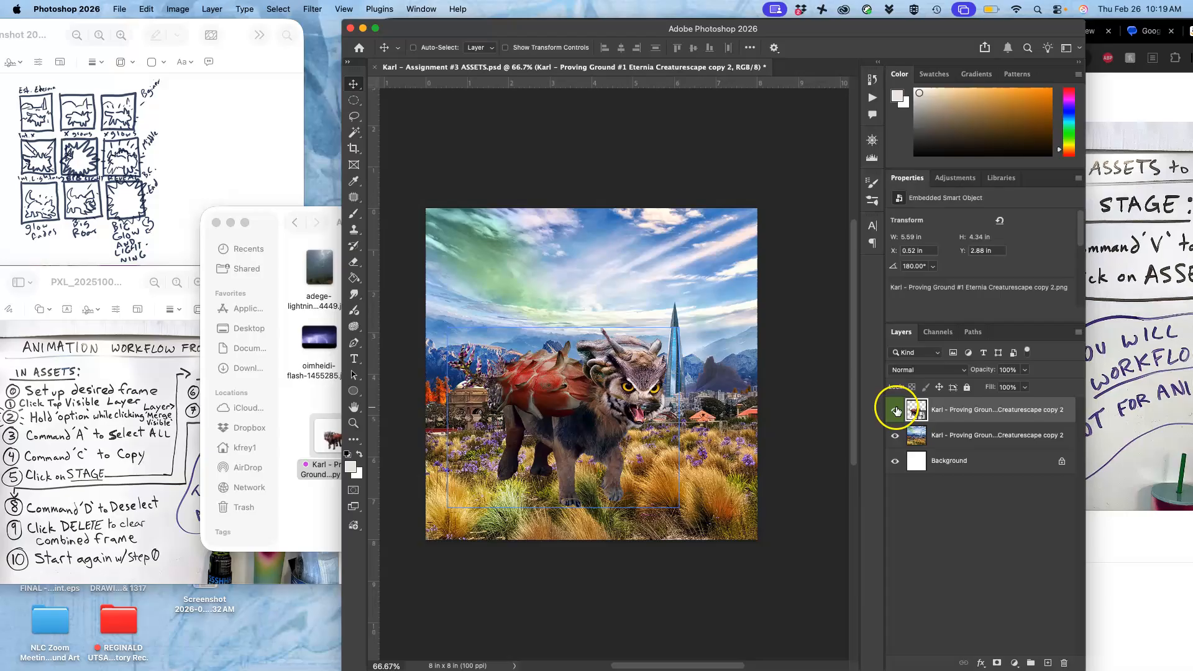
Hide the creature layer and place daschorsch-cat-6604565.jpg from the ASSETS FOLDER into the ASSETS document.
left_click(891, 409)
left_click(288, 276)
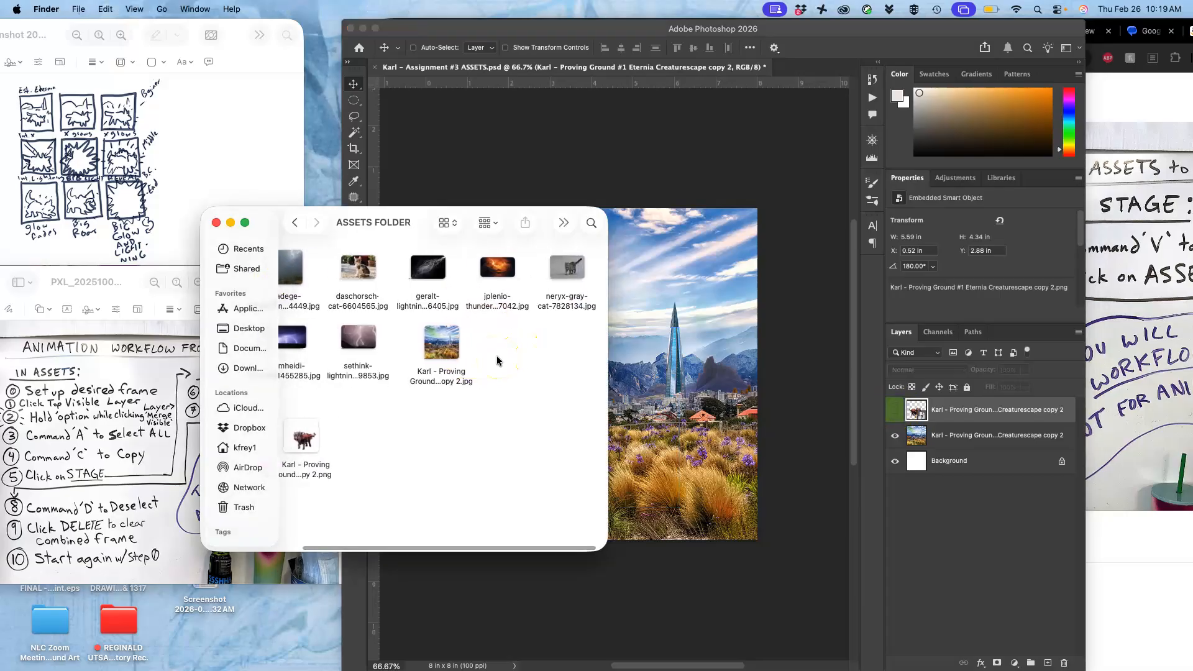
scroll(497, 360, "left", 2)
left_click(389, 271)
left_click_drag(389, 272, 631, 386)
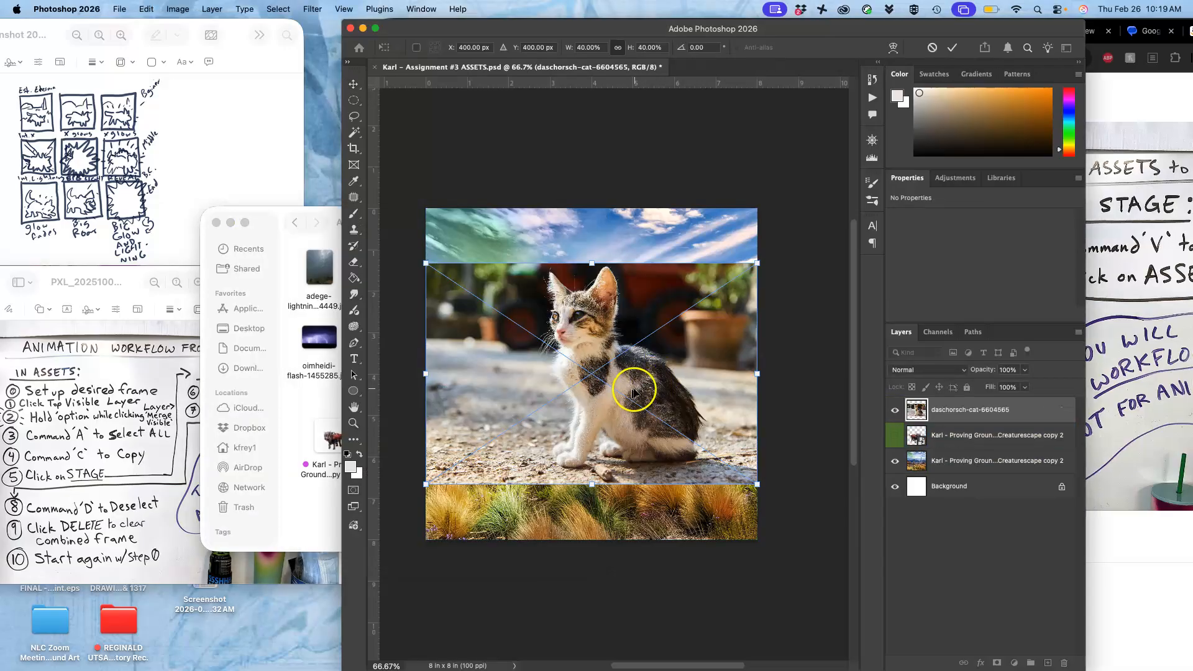
Flip the placed cat photo horizontally and commit the placement.
right_click(634, 379)
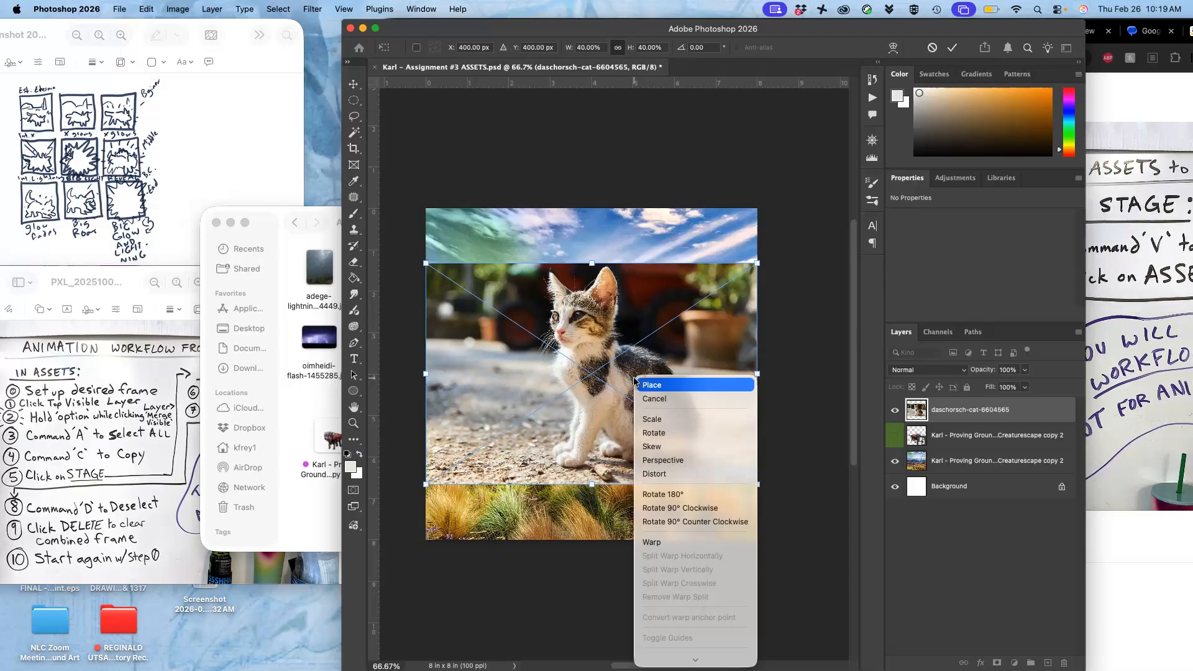
mouse_move(669, 665)
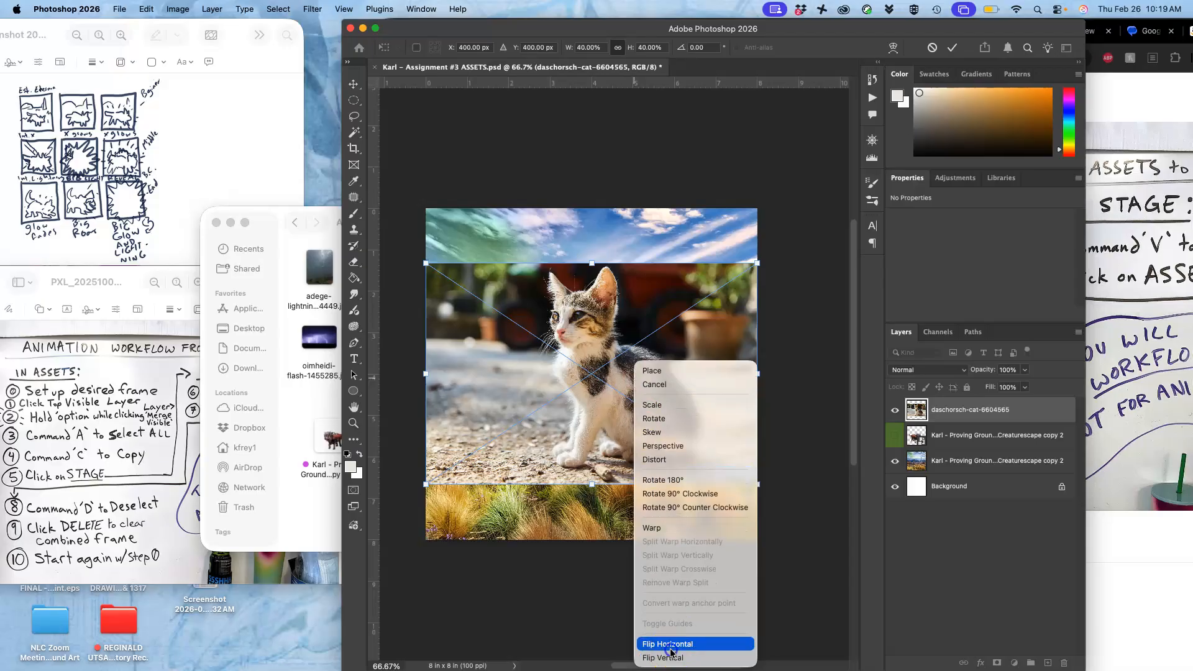
left_click(670, 643)
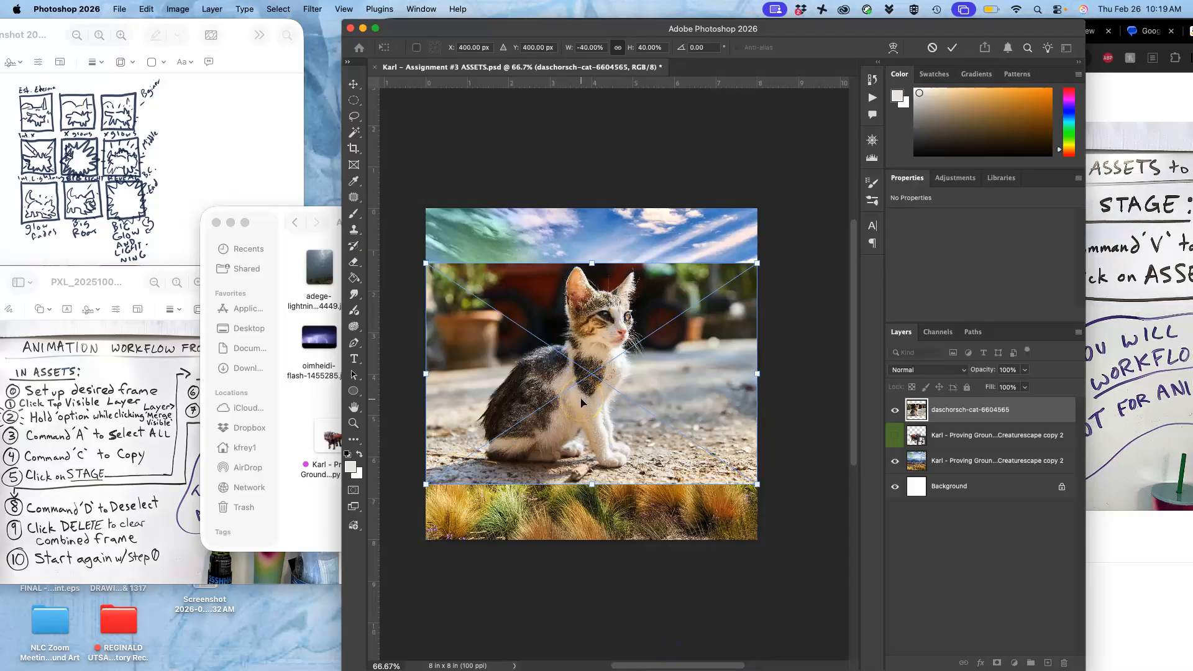
key("Return")
Copy a loose Lasso selection around the cat to a new layer and delete the original cat photo layer.
scroll(581, 402, "up", 5)
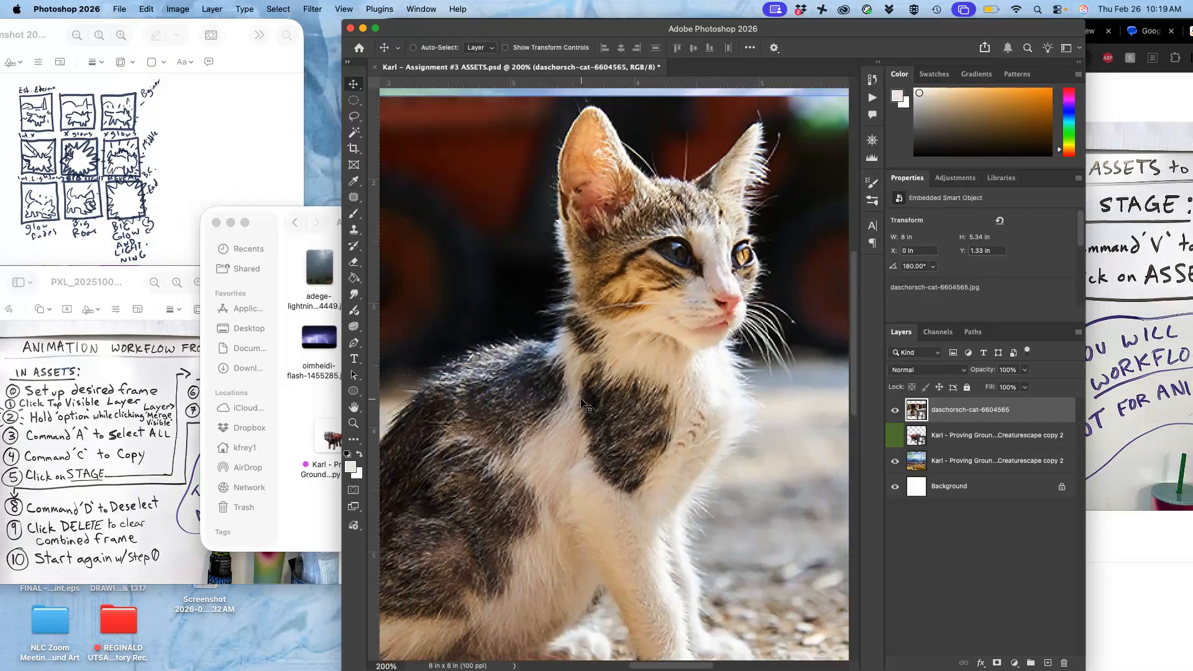
scroll(581, 403, "up", 2)
key("super+minus")
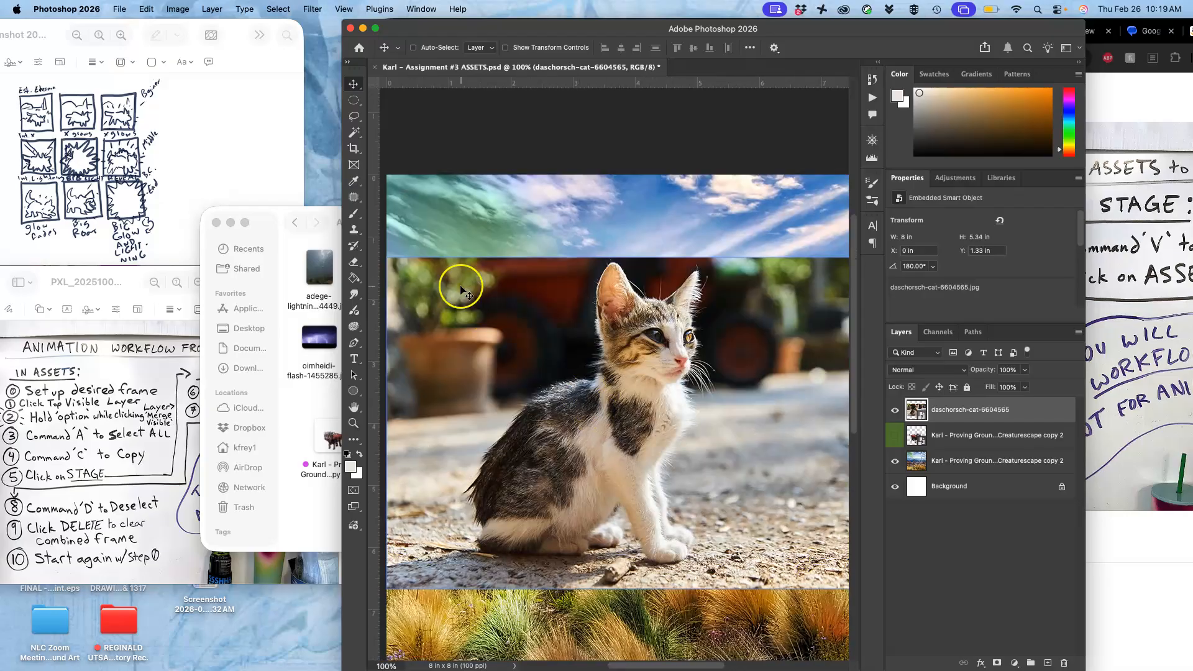
left_click(354, 117)
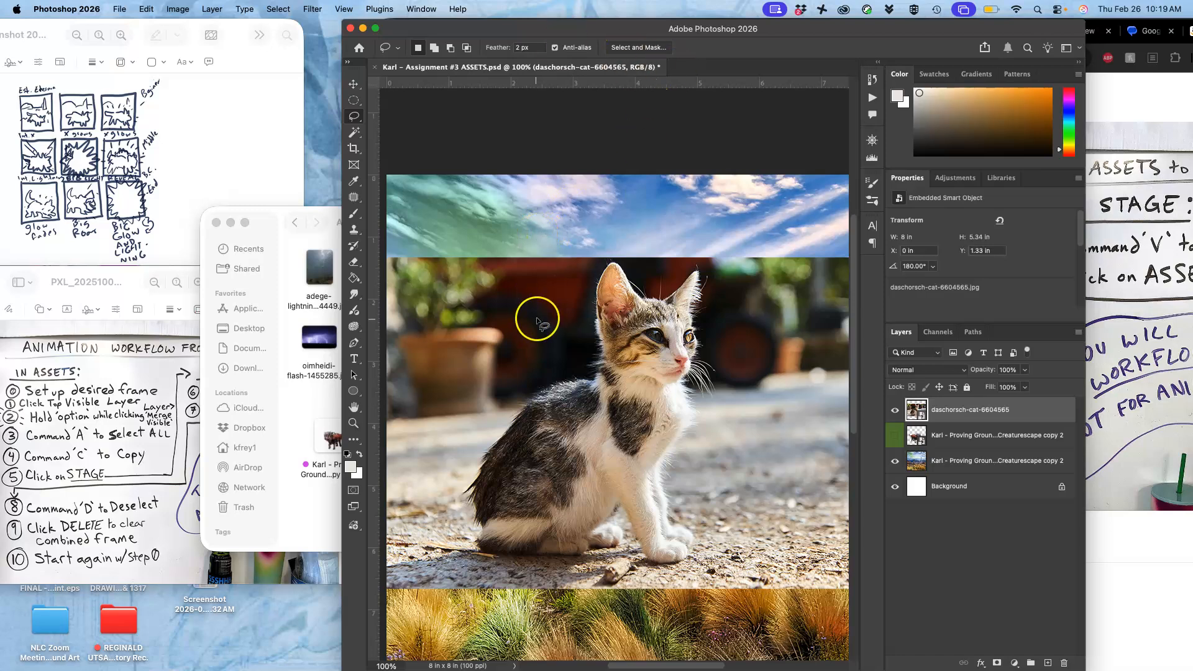
left_click_drag(549, 366, 575, 333)
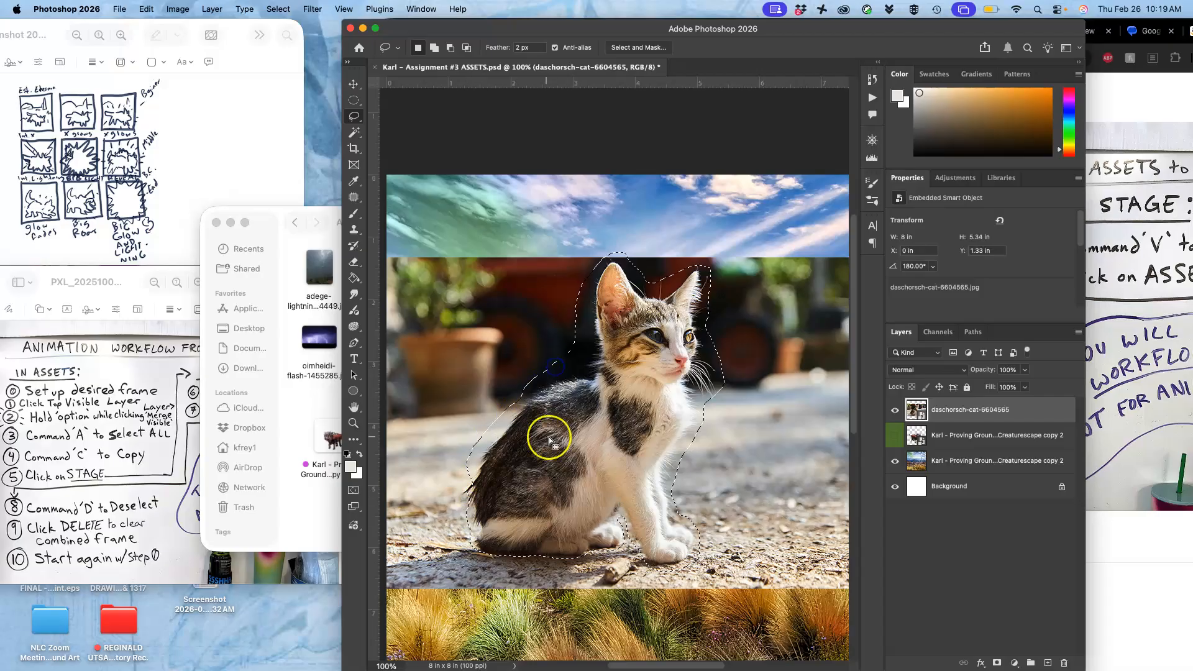
key("super+j")
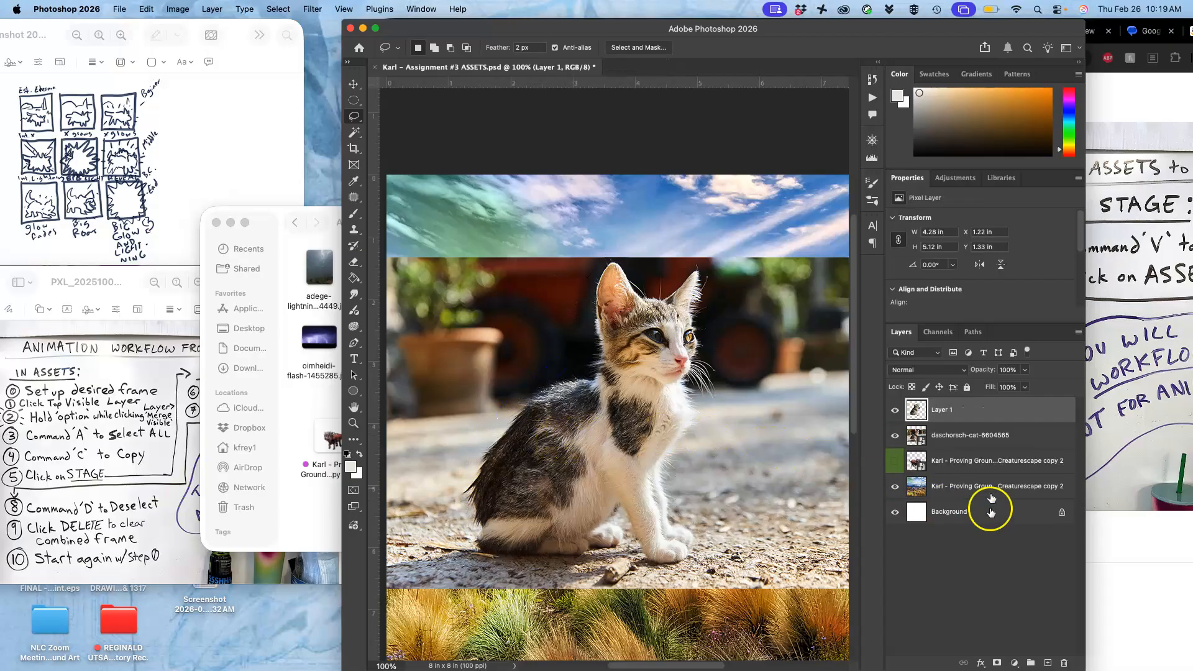
left_click(977, 437)
key("Delete")
Using the Magic Wand with Contiguous enabled, remove the leftover background behind the cat's head and back on Layer 1, then deselect.
left_click(354, 132)
left_click(725, 48)
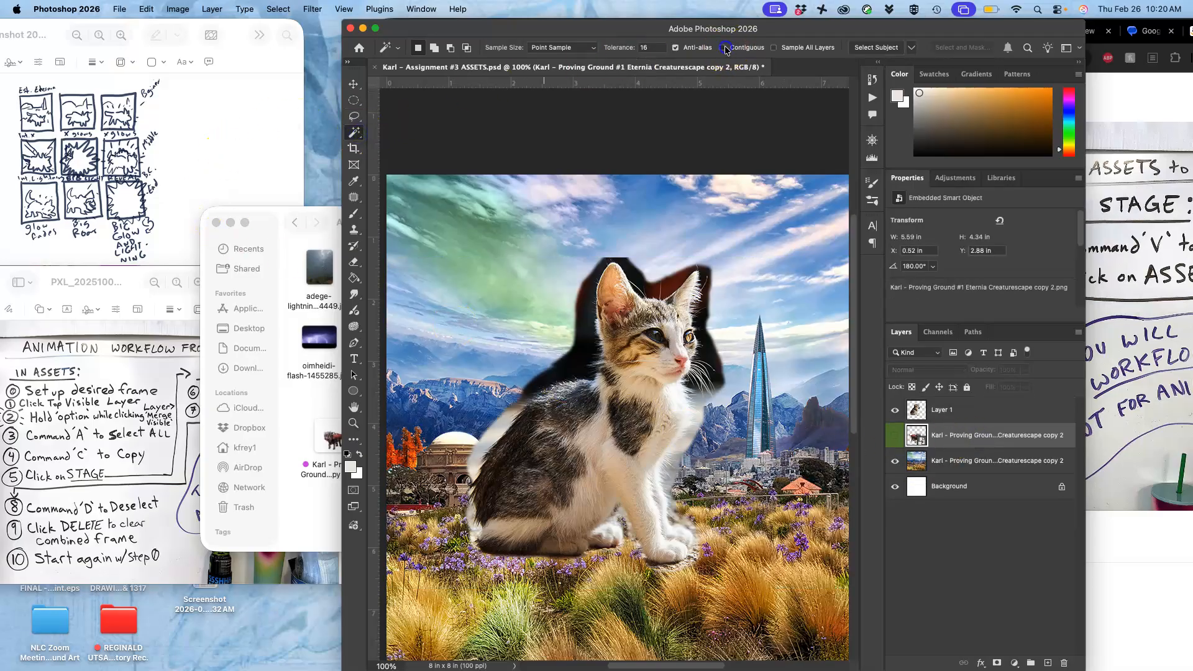
left_click(581, 357)
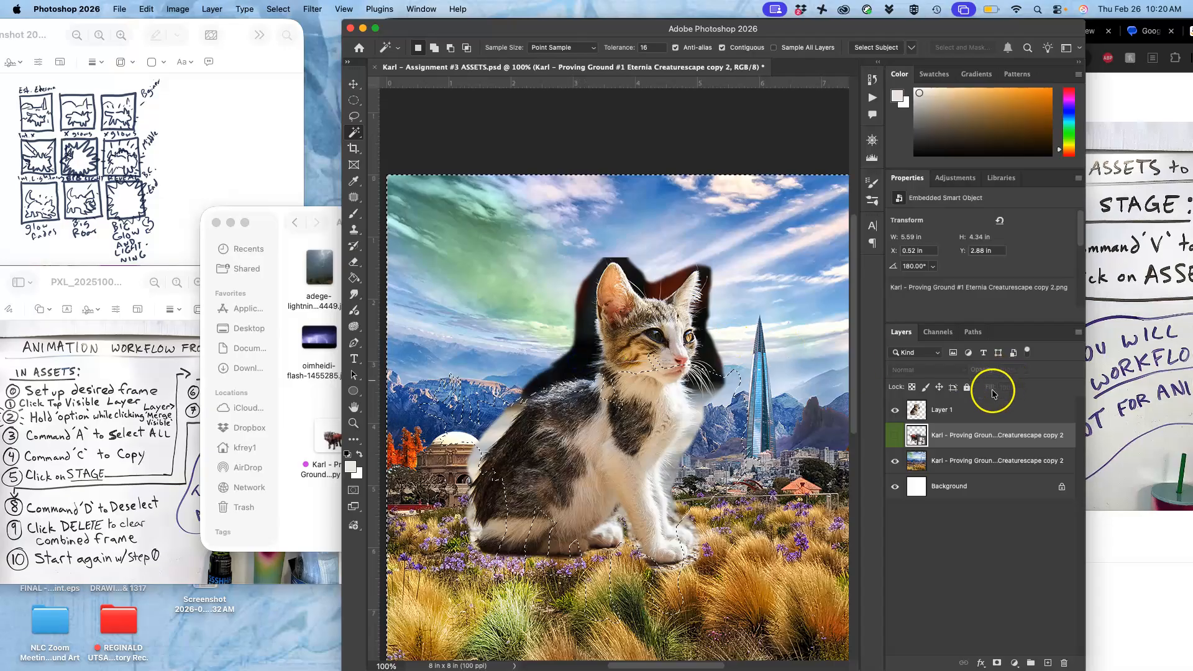
left_click(979, 409)
left_click(577, 351)
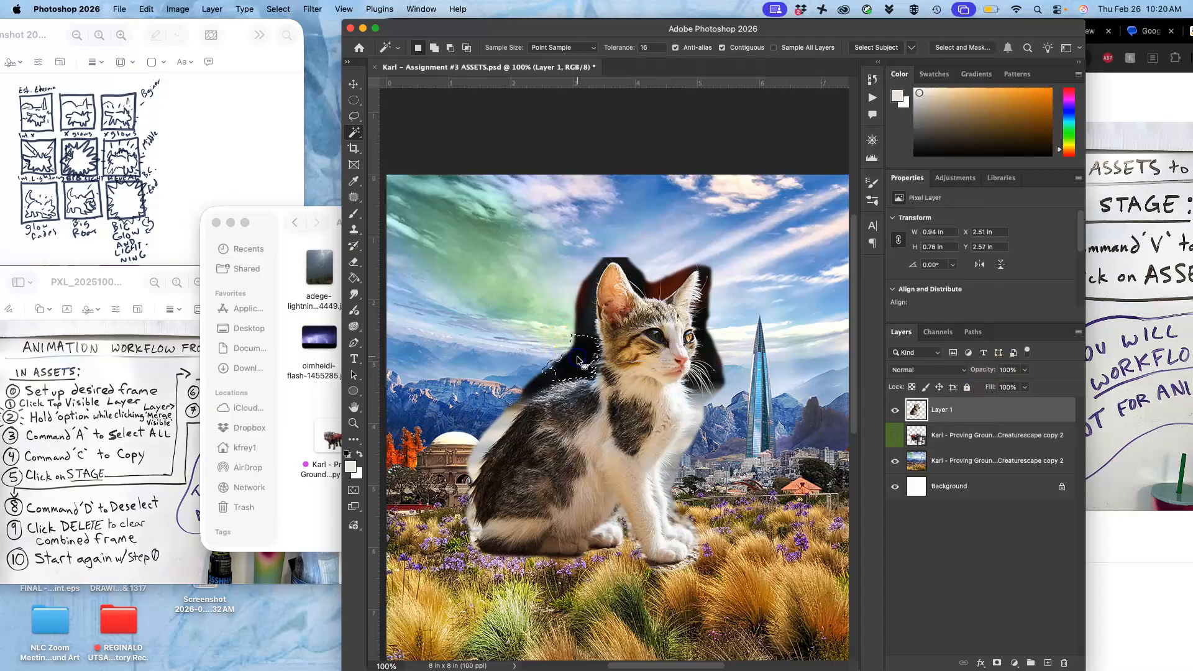
left_click(580, 306)
left_click(513, 415)
left_click(484, 446)
left_click(516, 408, "shift")
left_click(523, 399, "shift")
left_click(483, 390)
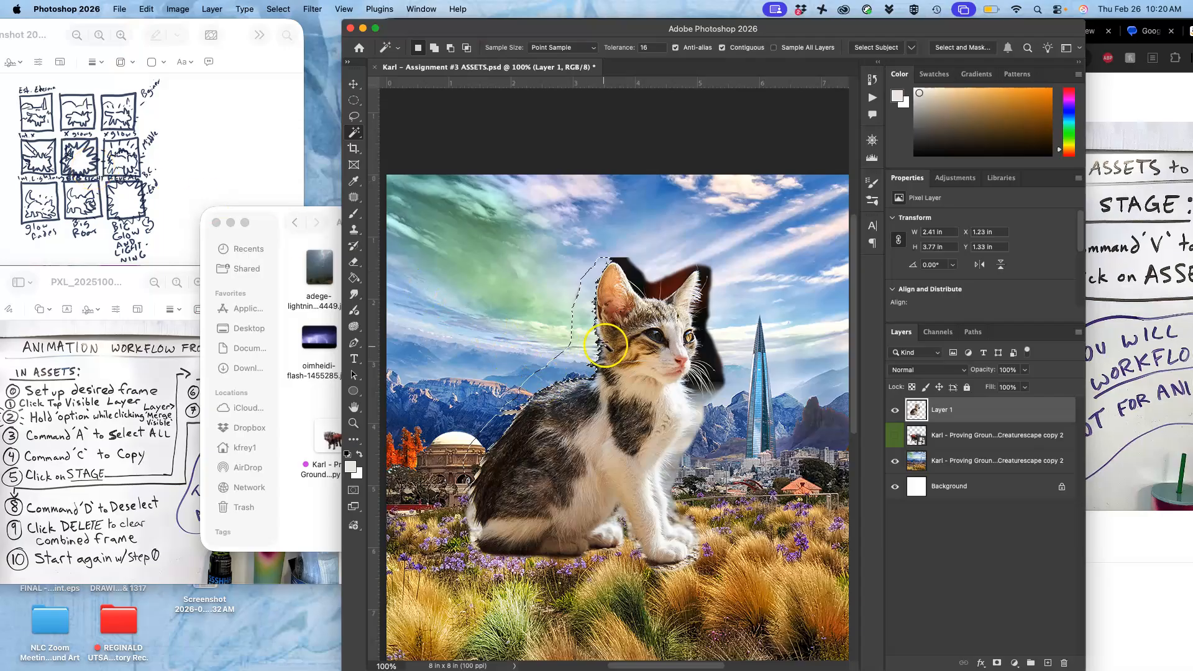
left_click(352, 117)
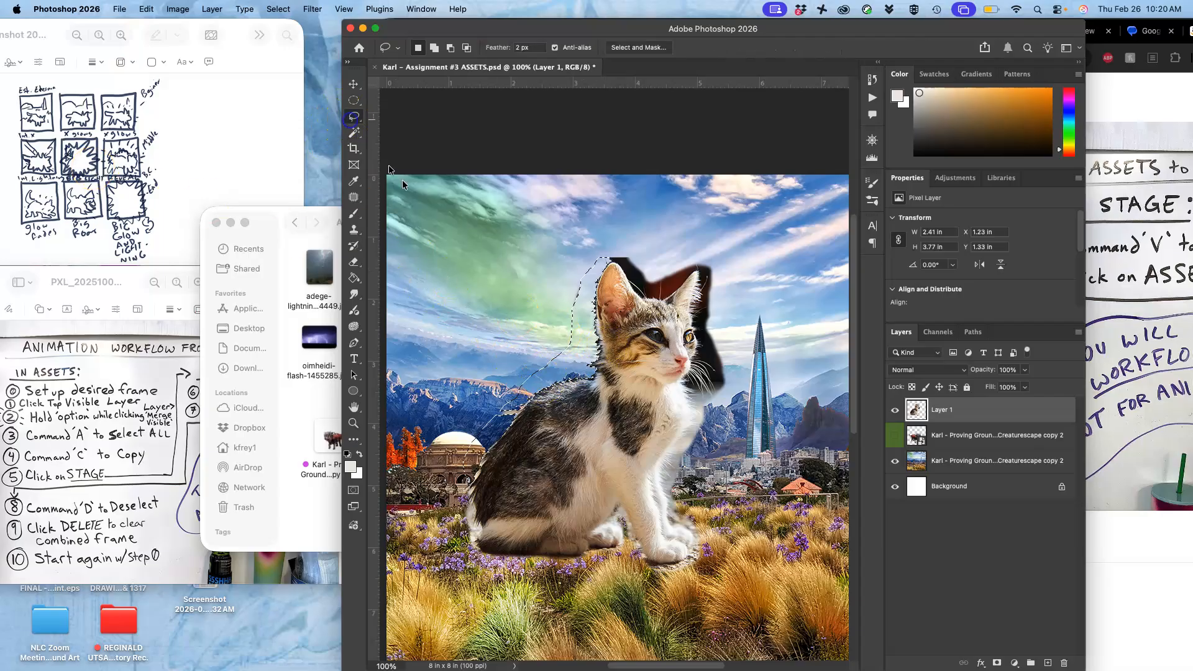
left_click(632, 260)
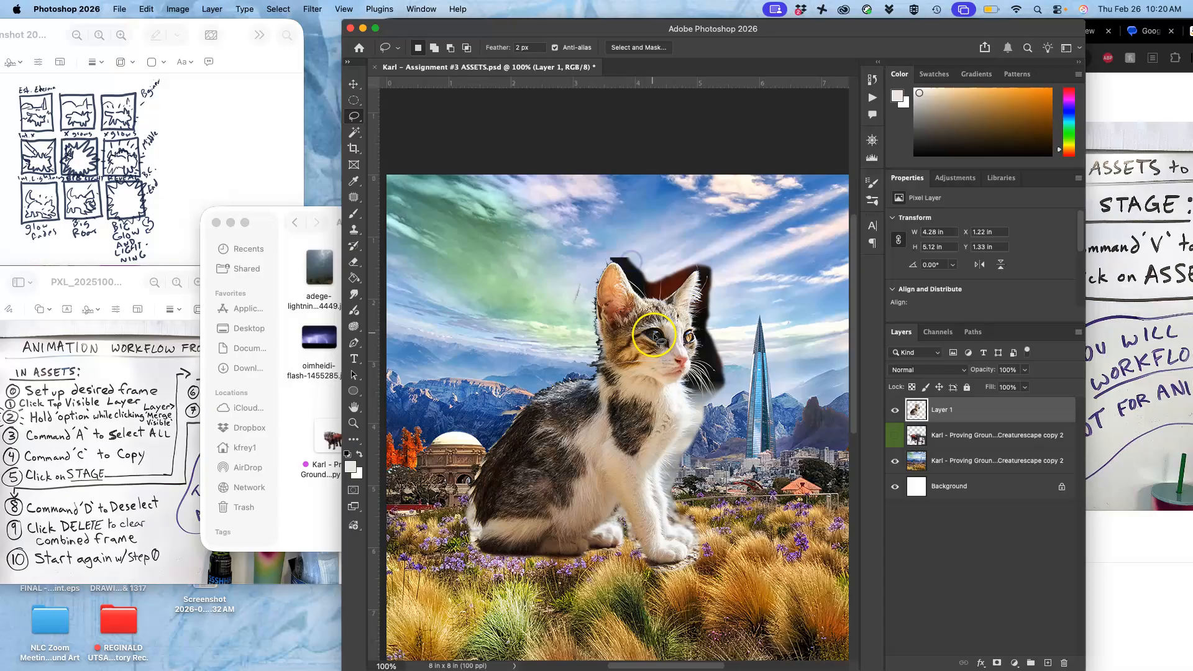
Select the leftover black and red background between the cat's ears and around its far ear with the Magic Wand.
key("super+plus")
key("super+plus")
left_click_drag(605, 360, 595, 494)
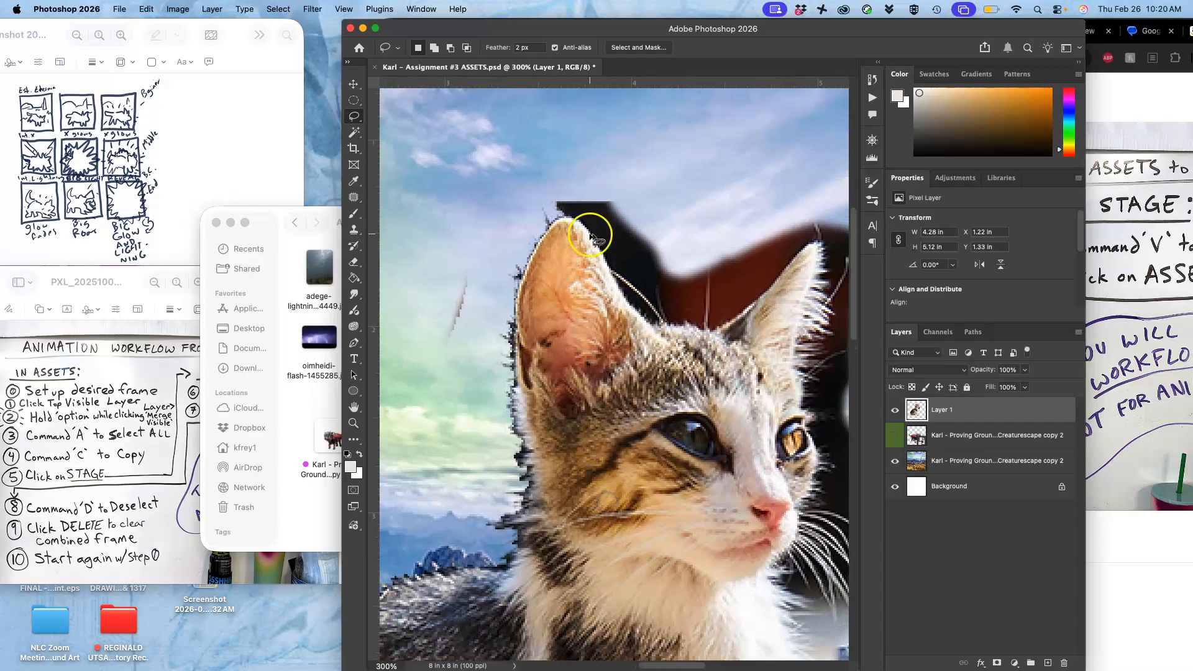
left_click(355, 133)
left_click(634, 256)
left_click(618, 251)
left_click(636, 303)
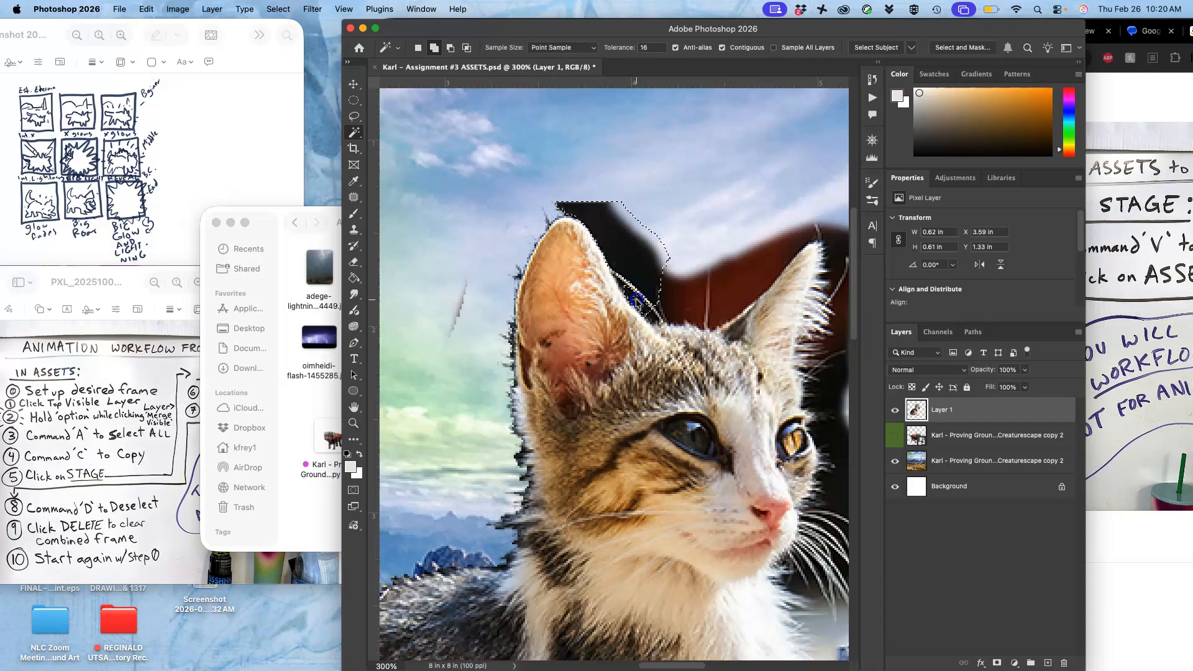
left_click(624, 287)
left_click(666, 295, "shift")
left_click(732, 280)
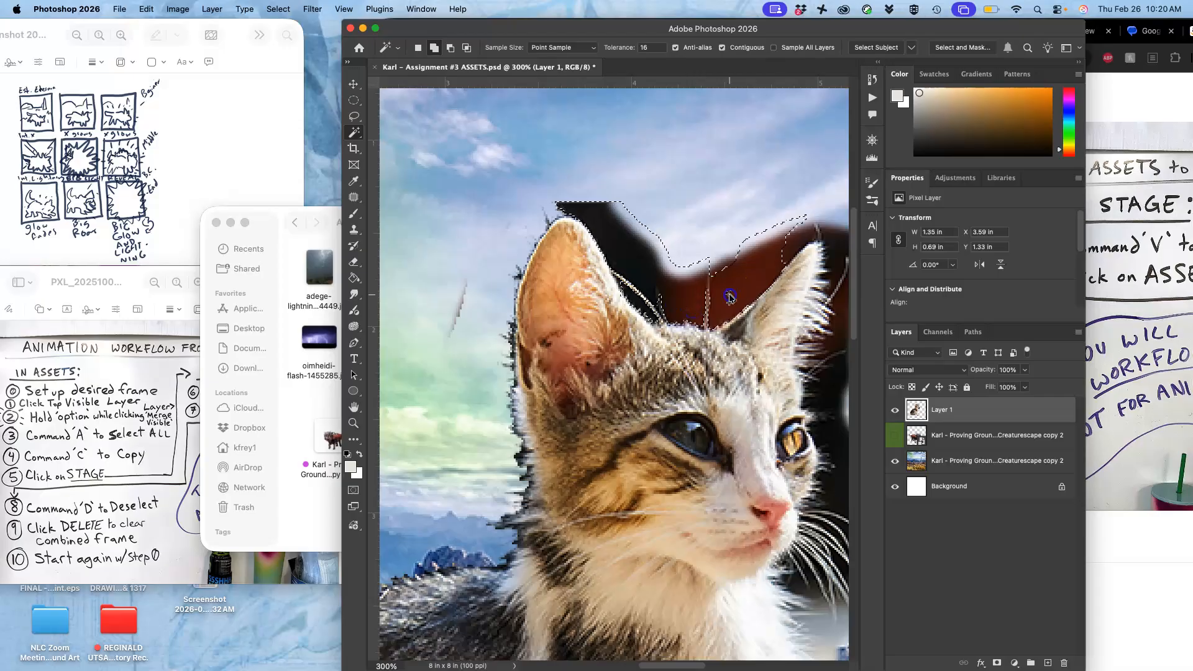
left_click(716, 261, "shift")
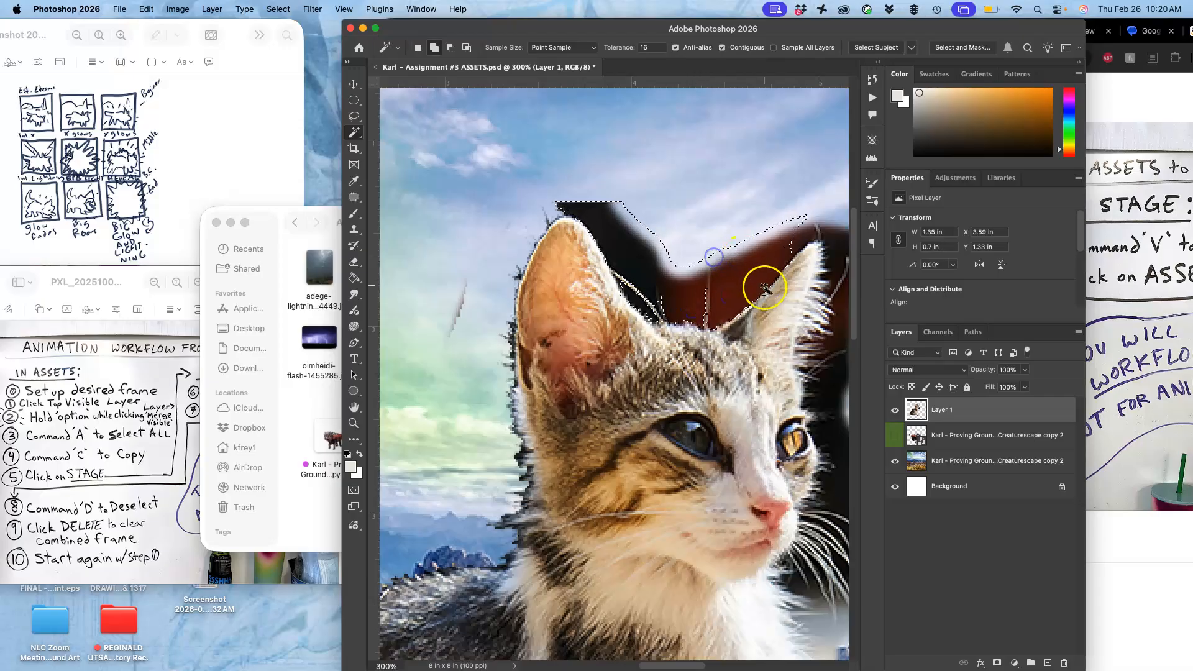
left_click(794, 243)
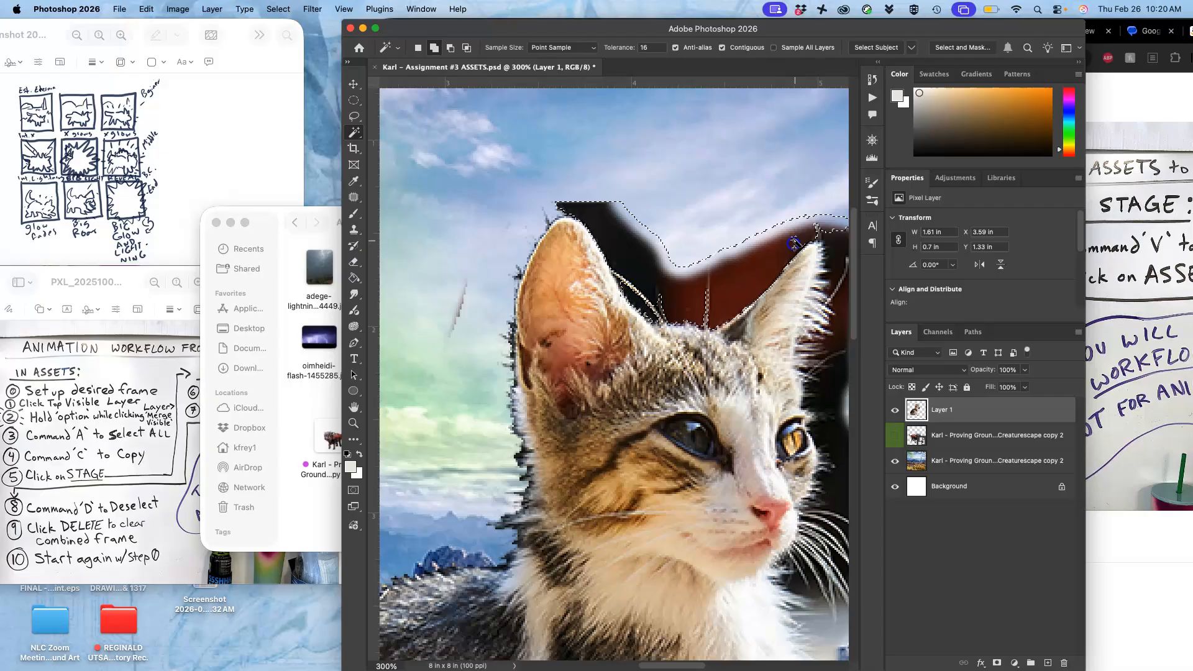
left_click(833, 243)
left_click(834, 268)
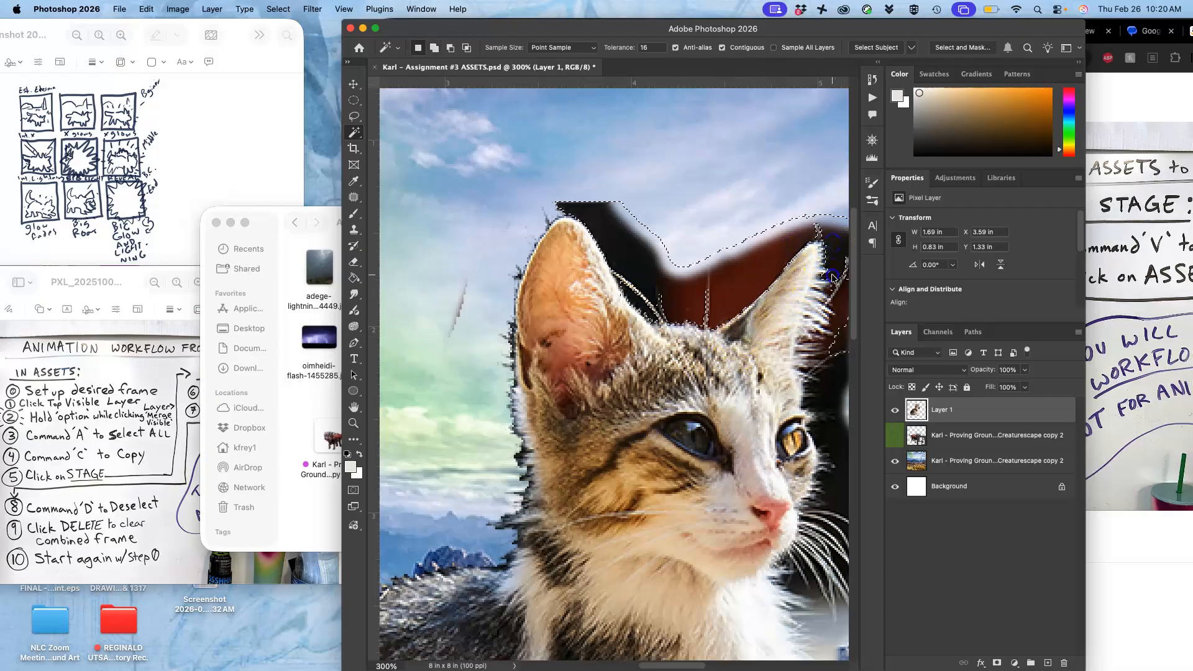
left_click(843, 322, "shift")
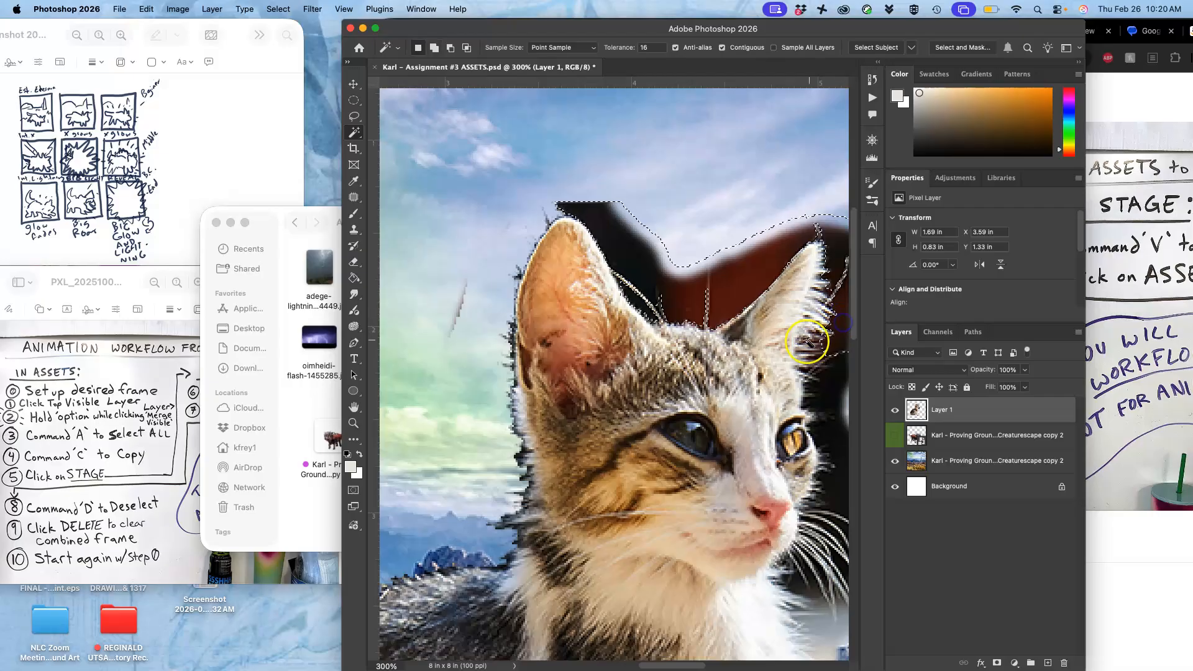
Add the dark background in front of the cat's face and around its whiskers to the selection, delete it all and deselect.
left_click_drag(789, 348, 721, 330)
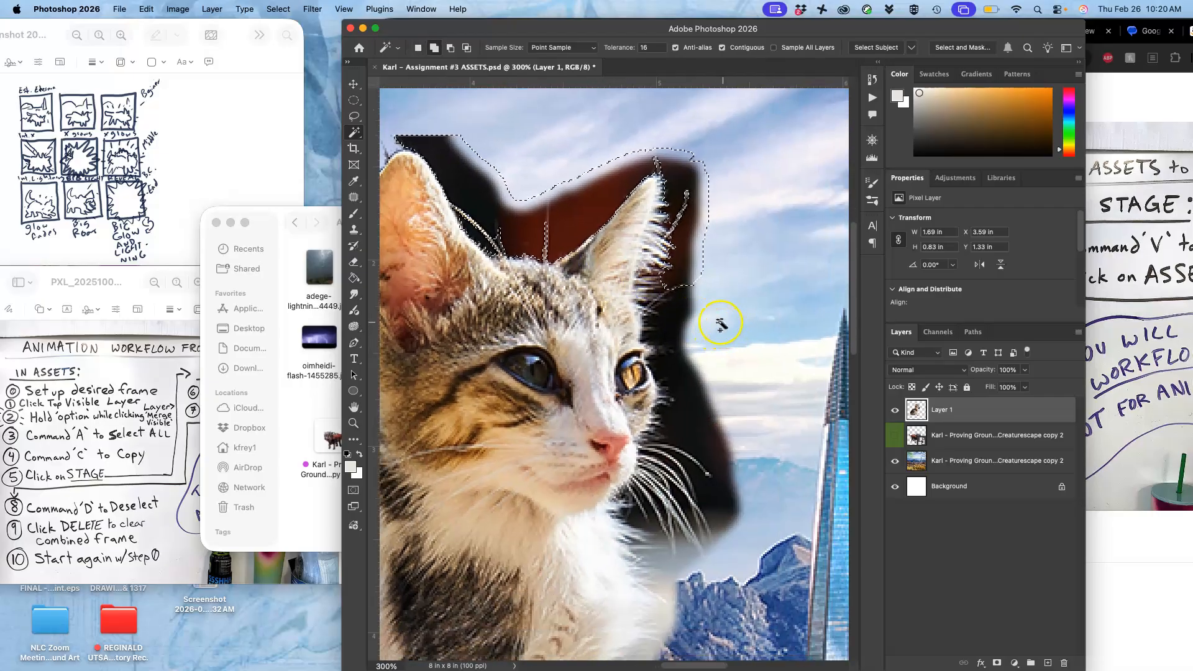
left_click(716, 446)
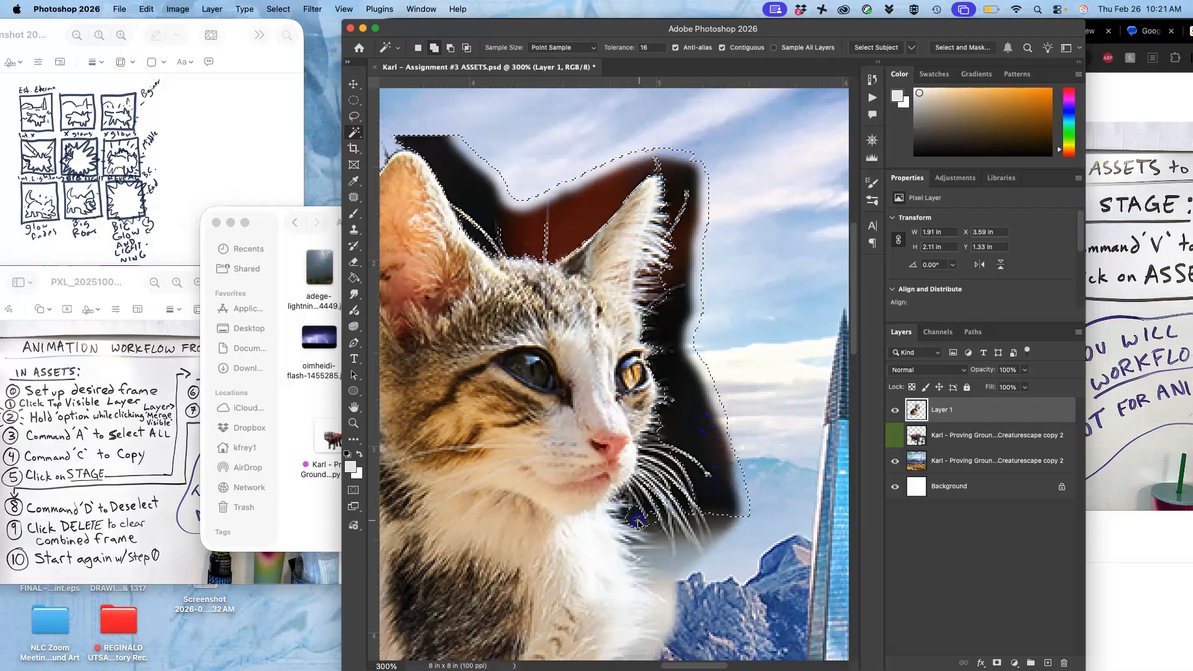
left_click(661, 533, "shift")
left_click(681, 554, "shift")
left_click(705, 537, "shift")
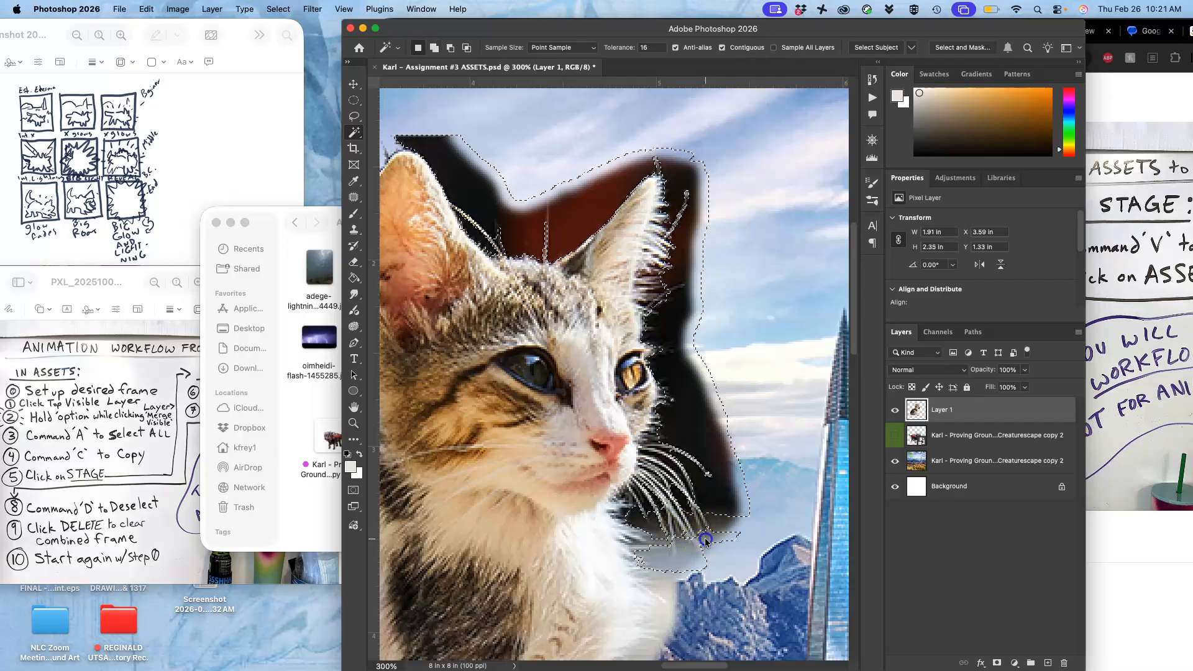
left_click(724, 522, "shift")
left_click(698, 520, "shift")
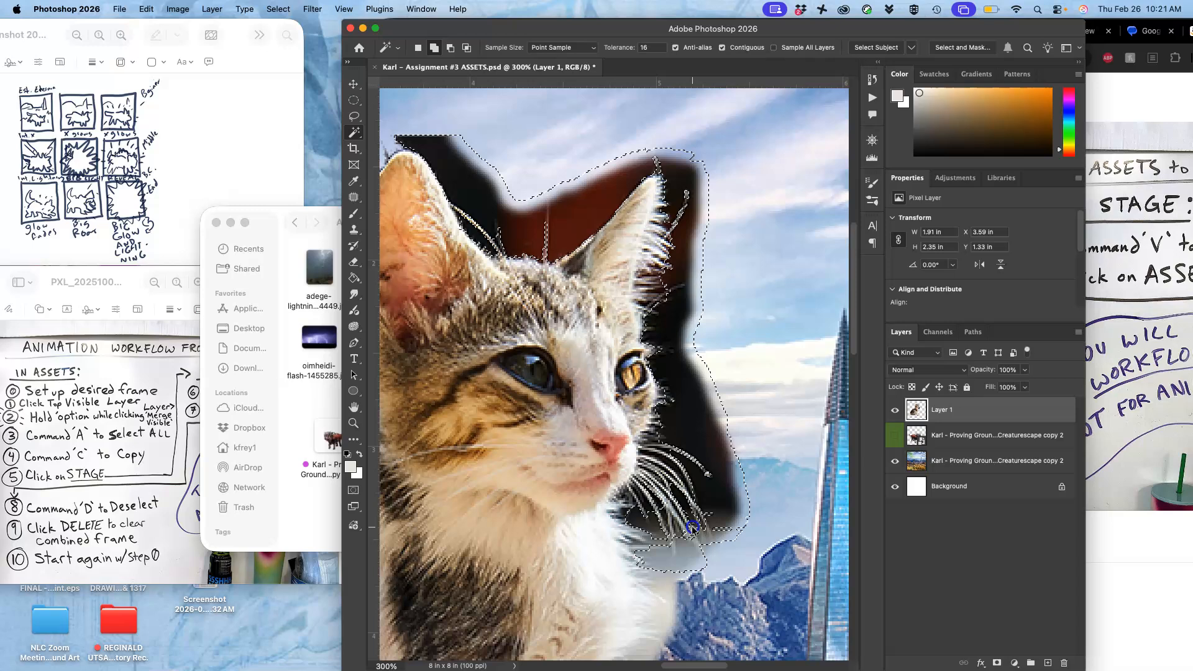
left_click(625, 516, "shift")
left_click(647, 505, "shift")
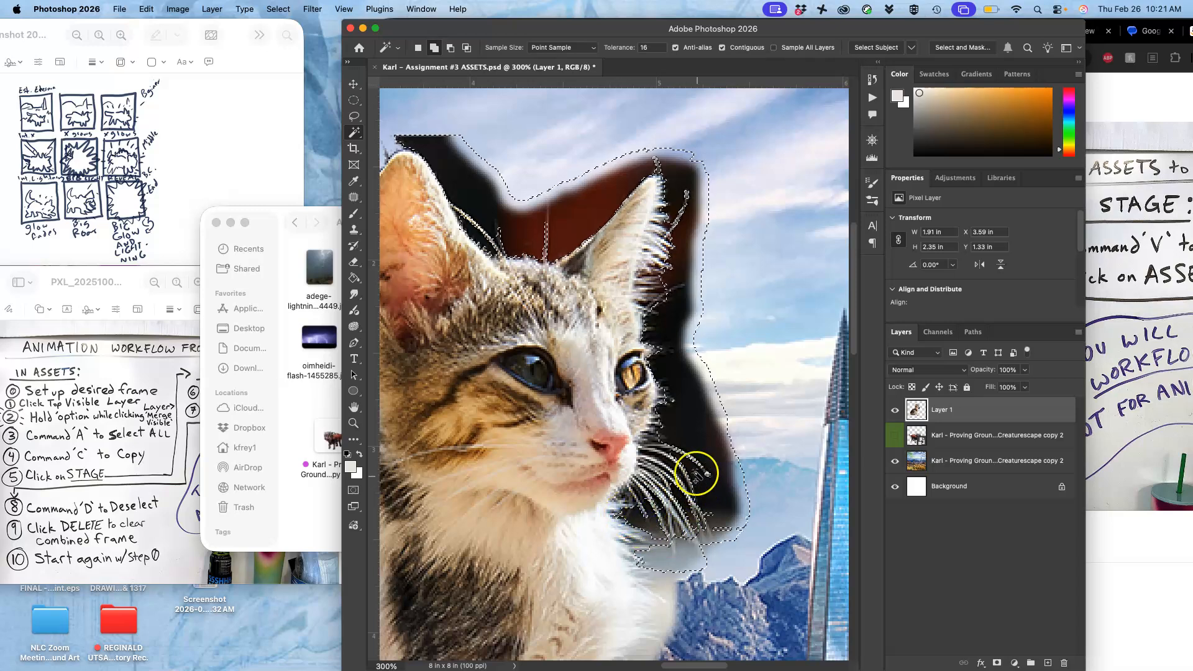
key("Delete")
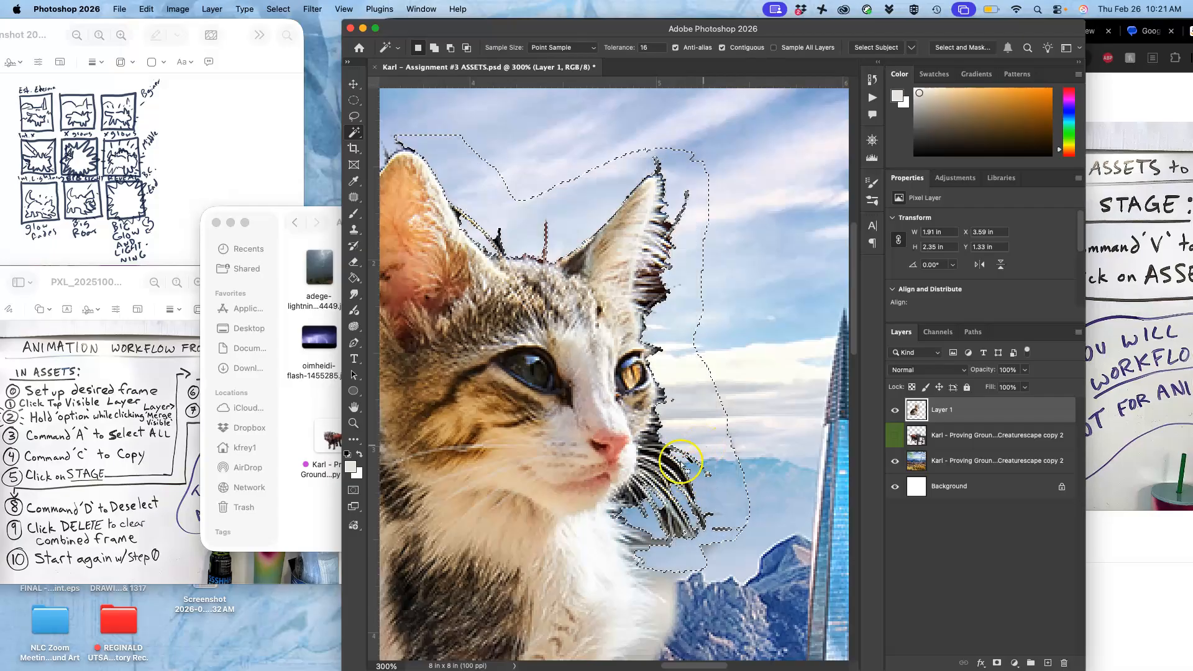
left_click_drag(680, 463, 666, 214)
left_click_drag(638, 454, 674, 393)
key("super+d")
Lasso and delete the leftover fringe along the cat's chest and the ragged whiskers beside its face.
left_click(355, 116)
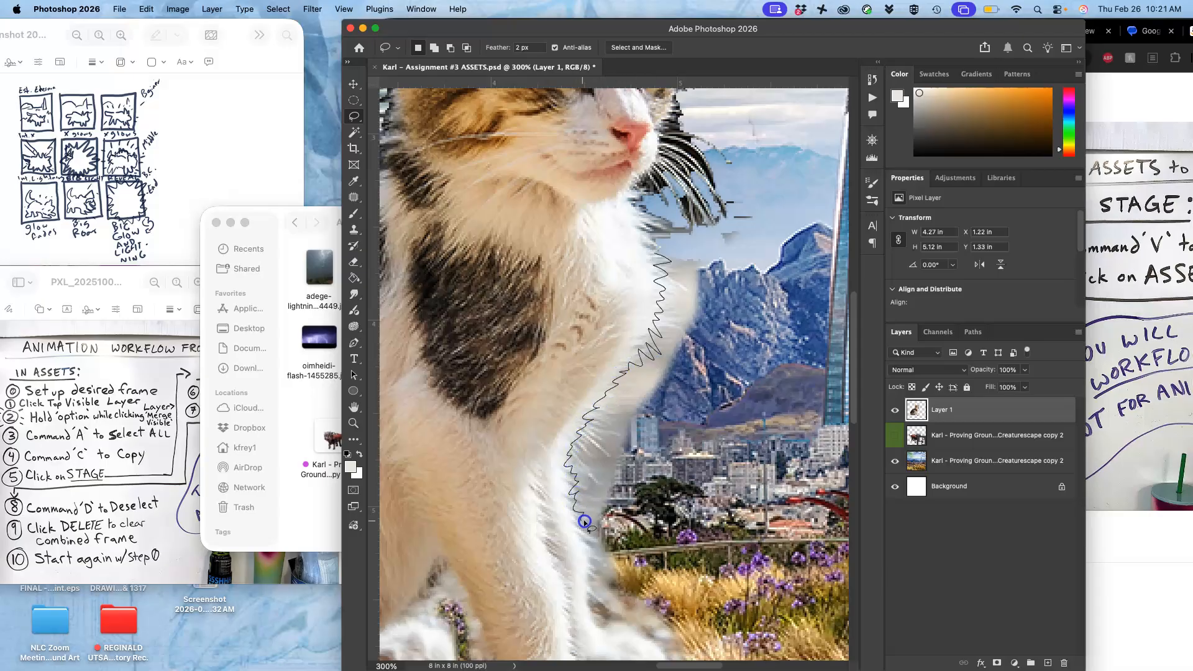
mouse_move(597, 557)
left_mouse_down()
mouse_move(665, 546)
mouse_move(772, 376)
mouse_move(784, 228)
left_mouse_up()
left_click(781, 242)
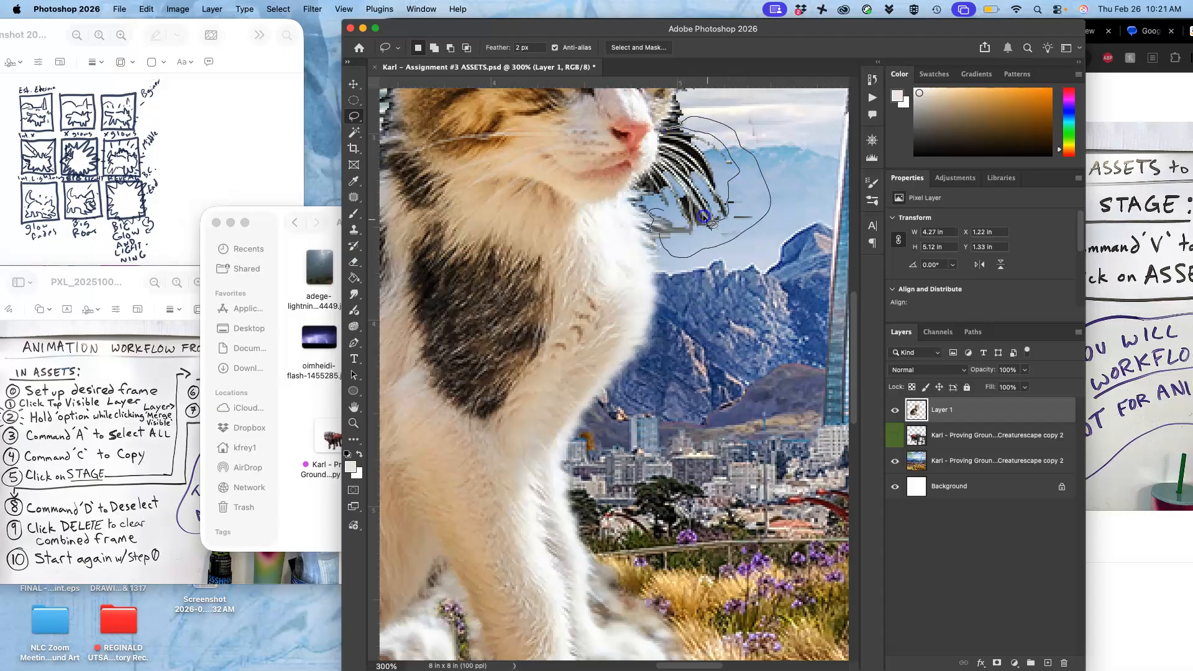
left_click_drag(649, 207, 774, 151)
key("Delete")
key("super+d")
Lasso and delete the leftover ground around the cat's front paws and between its legs, then deselect.
left_click_drag(667, 359, 648, 199)
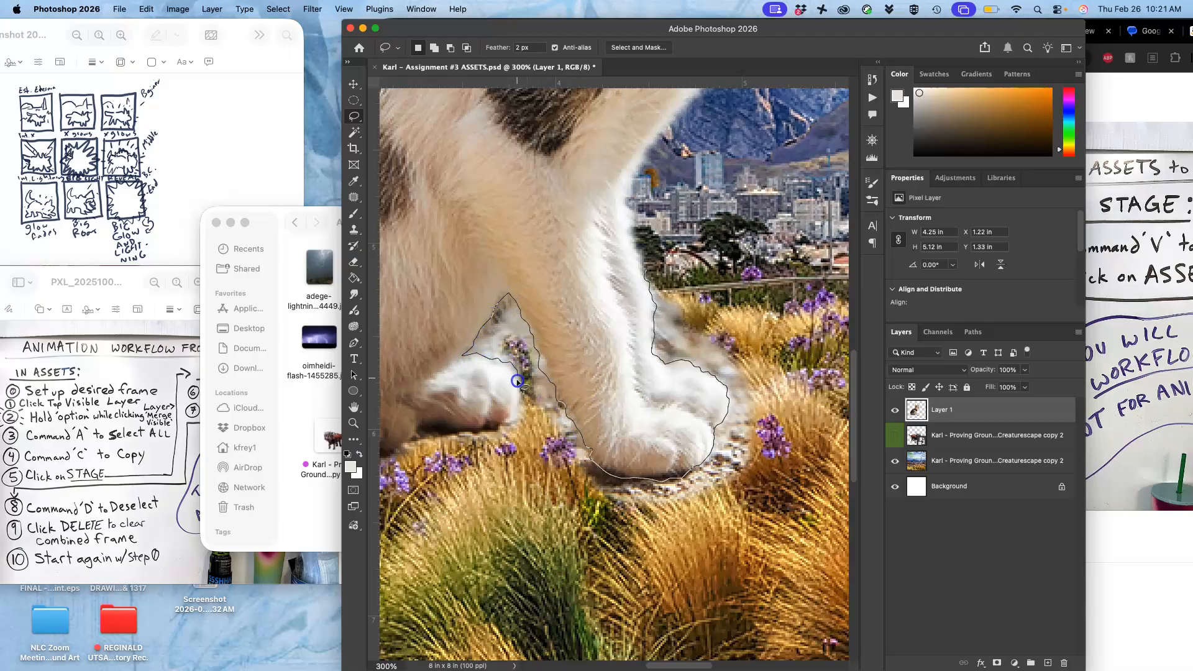
mouse_move(526, 466)
left_mouse_down()
mouse_move(690, 523)
mouse_move(780, 393)
mouse_move(721, 259)
mouse_move(698, 248)
left_mouse_up()
key("super+d")
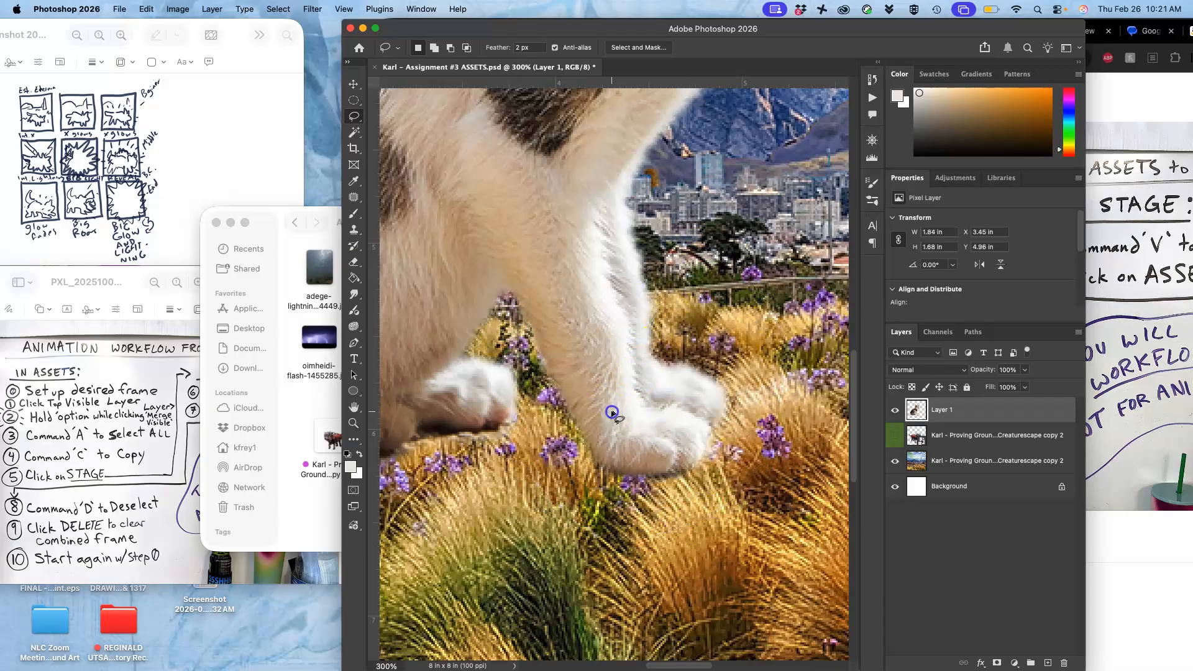
Lasso and delete the leftover background fringe along the cat's lower back and tail.
left_click_drag(512, 515, 699, 506)
left_click_drag(535, 452, 660, 474)
left_click_drag(550, 379, 637, 416)
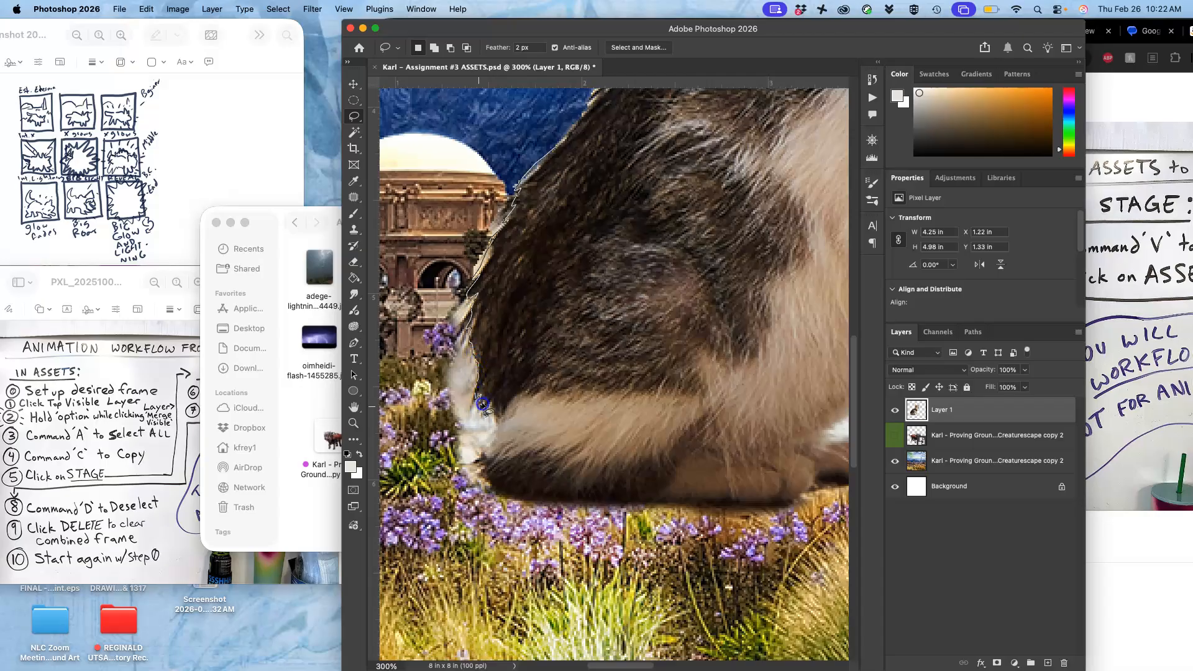
mouse_move(510, 501)
left_mouse_down()
mouse_move(441, 545)
mouse_move(377, 332)
mouse_move(430, 153)
mouse_move(488, 104)
left_mouse_up()
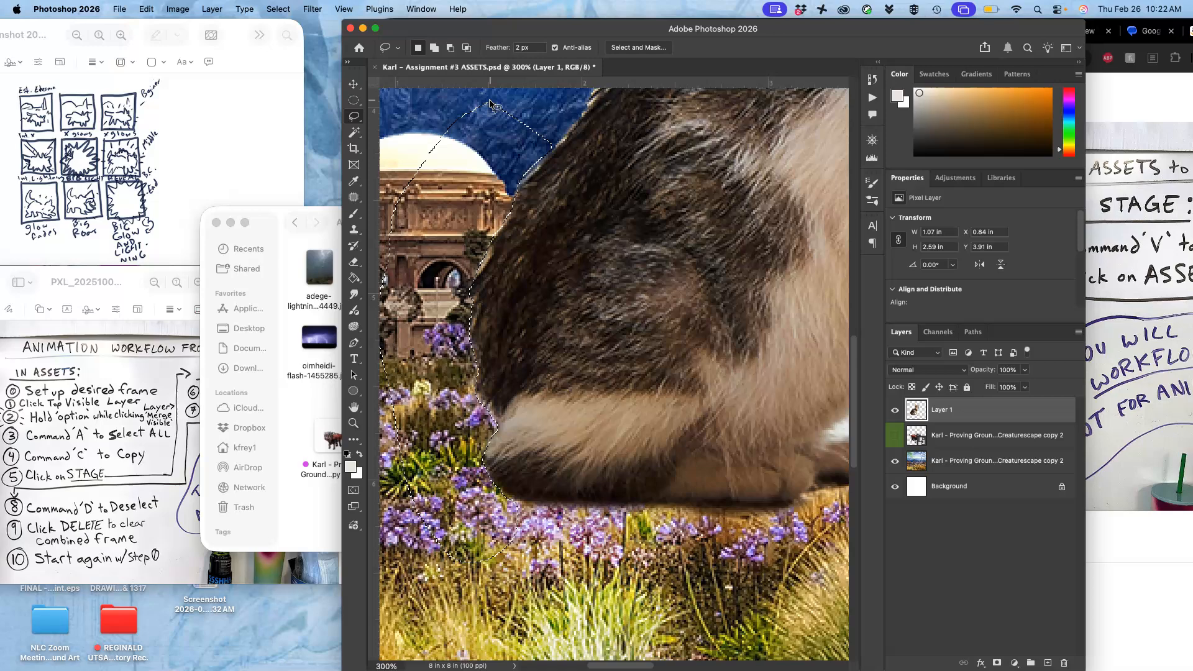
key("super+minus")
key("super+minus")
key("super+minus")
left_click_drag(707, 295, 603, 291)
key("super+plus")
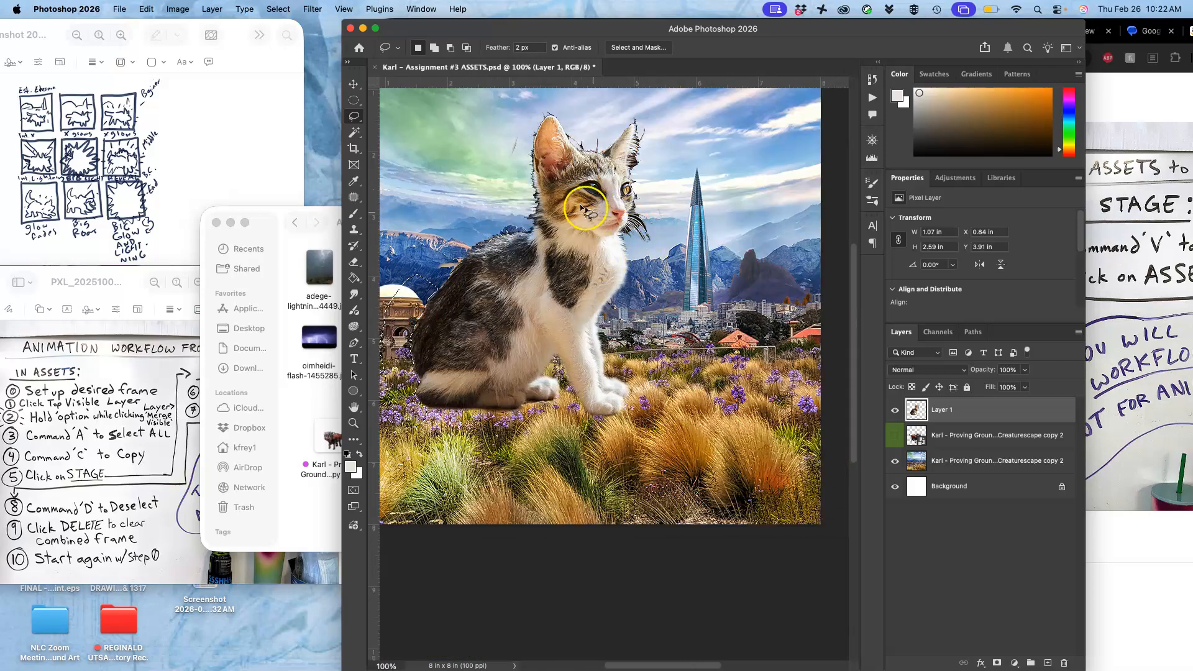
scroll(584, 208, "up", 3)
mouse_move(534, 129)
left_mouse_down()
mouse_move(500, 163)
mouse_move(510, 202)
mouse_move(536, 146)
left_mouse_up()
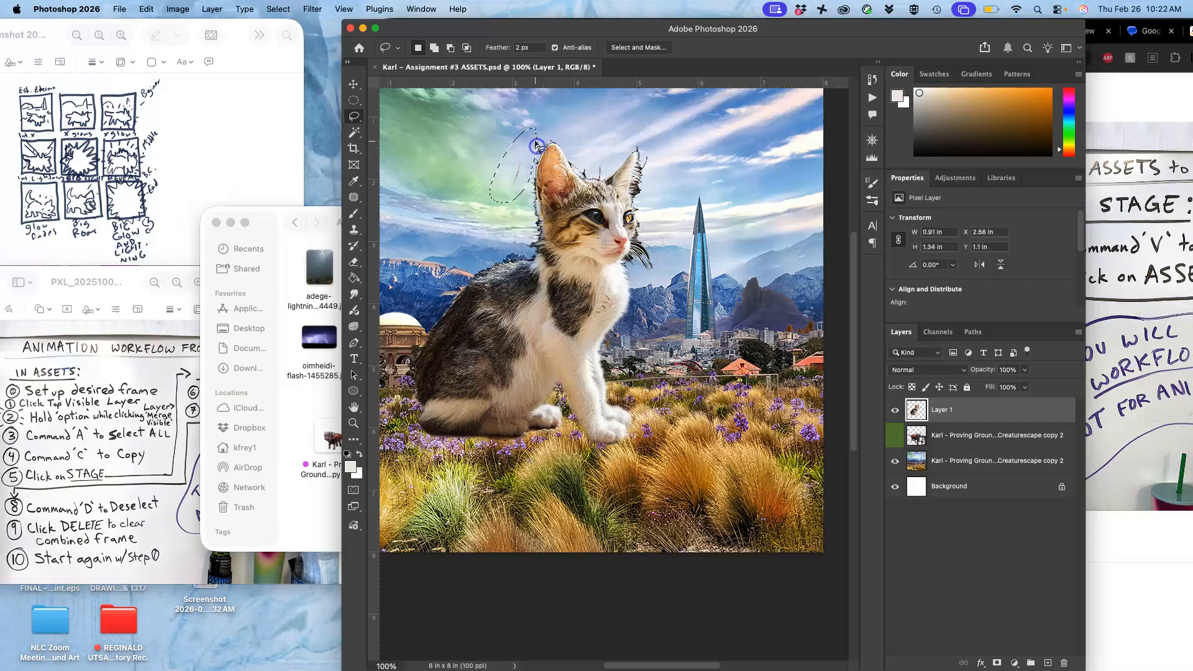
left_click(679, 153)
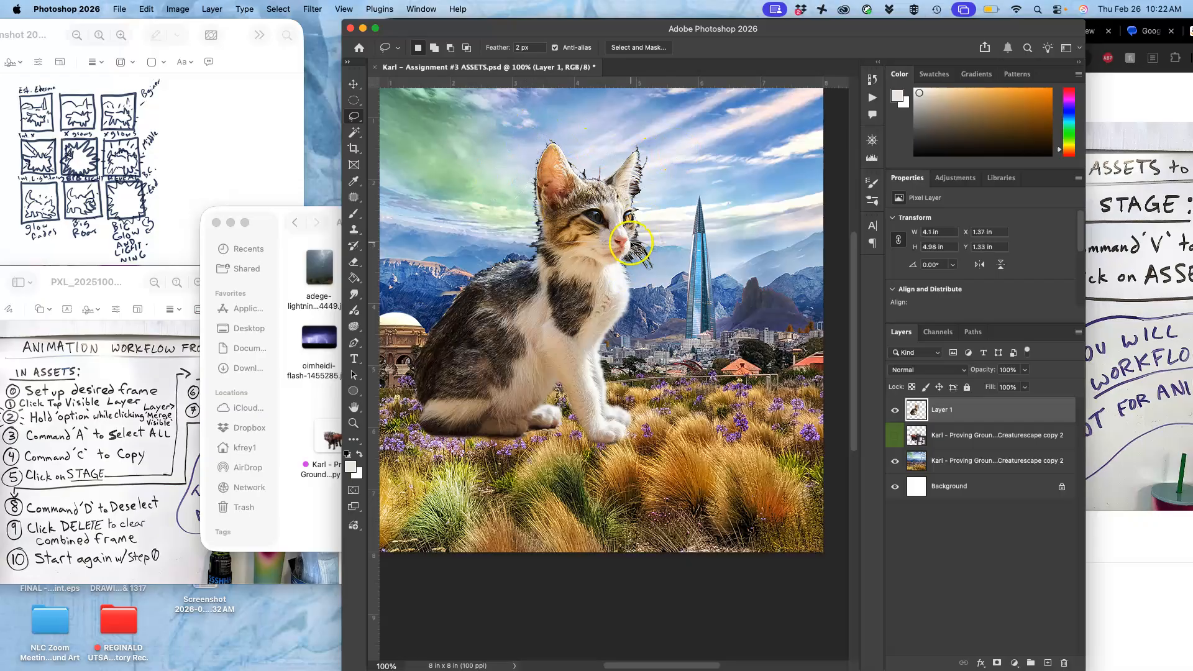
Lasso the cat's nearer eye and brighten it with Levels by lowering the white input level to about 48.
key("super+plus")
key("super+plus")
key("super+plus")
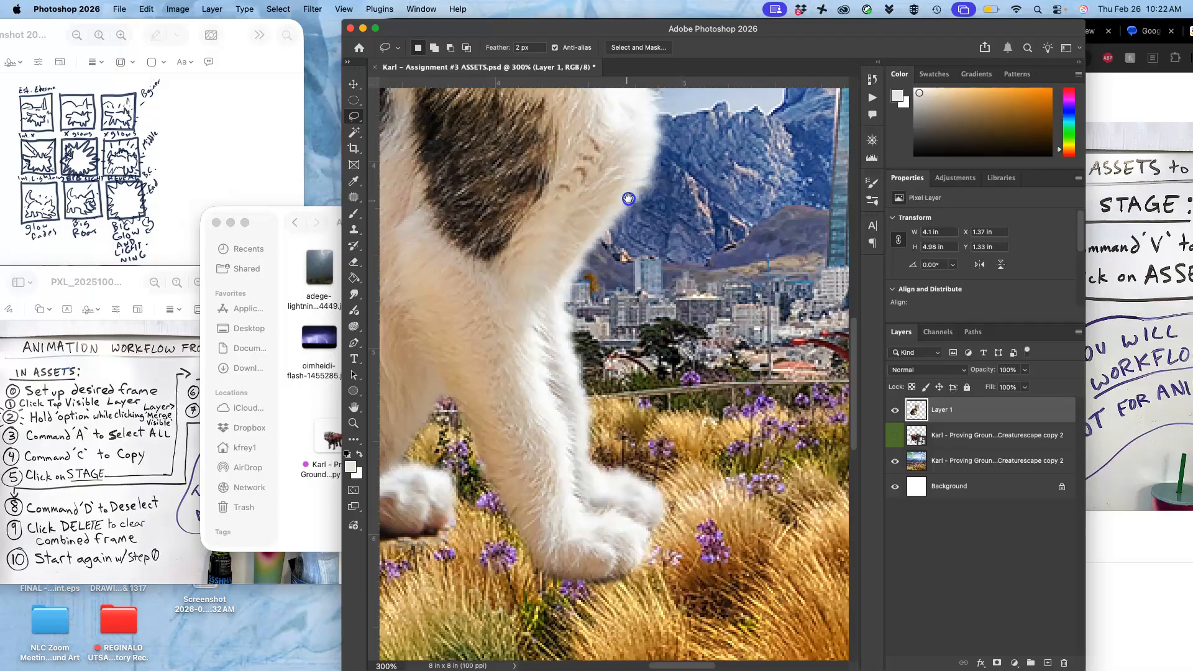
left_click_drag(628, 199, 520, 461)
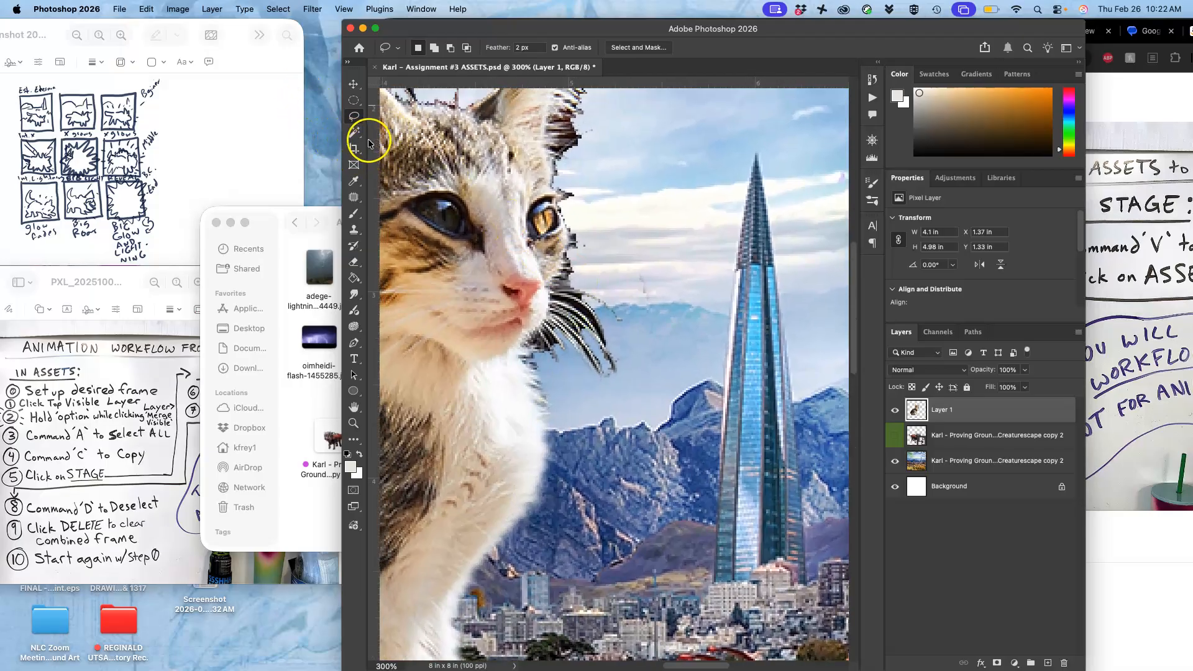
left_click(357, 117)
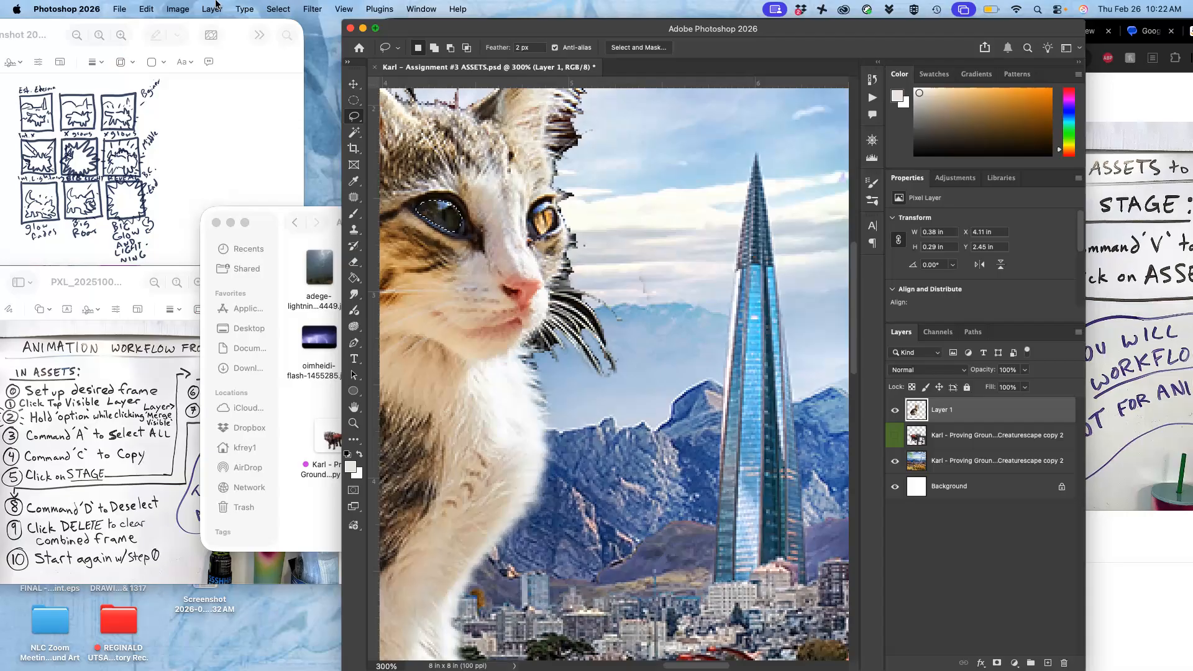
left_click(179, 10)
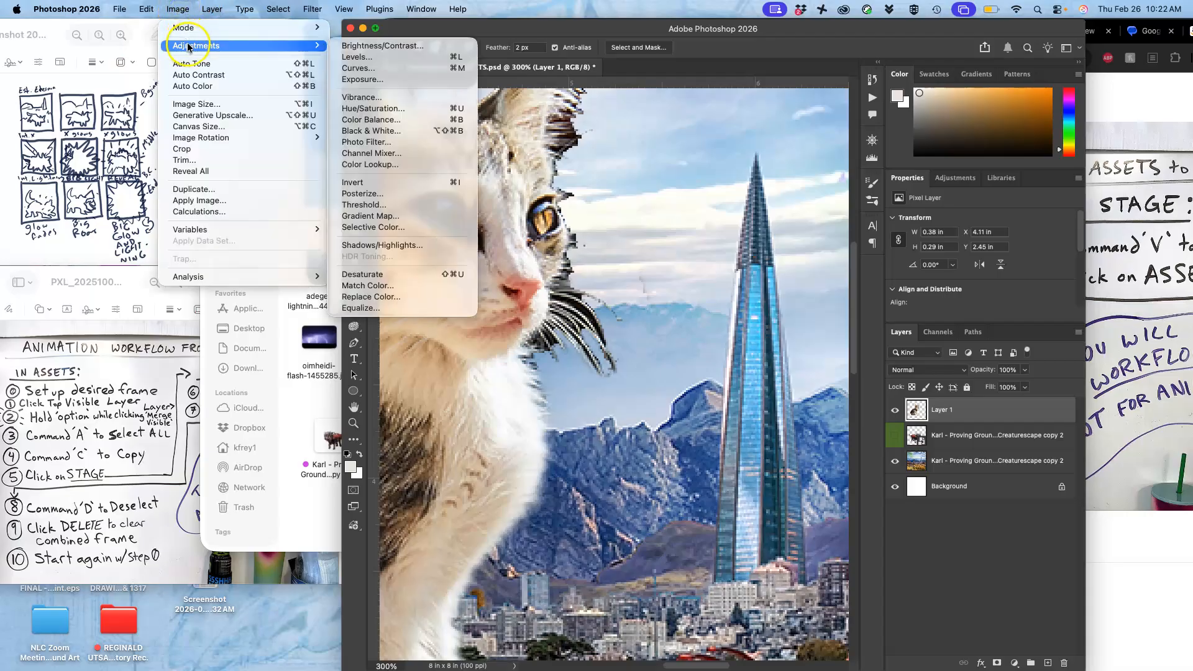
mouse_move(305, 54)
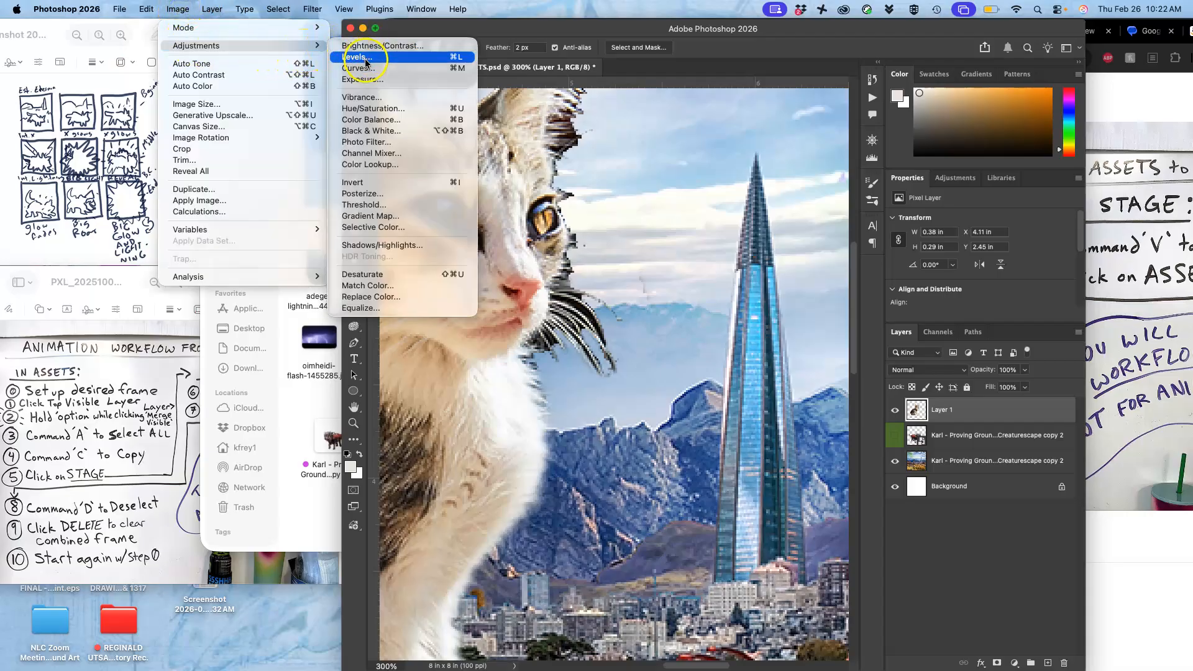
left_click(366, 57)
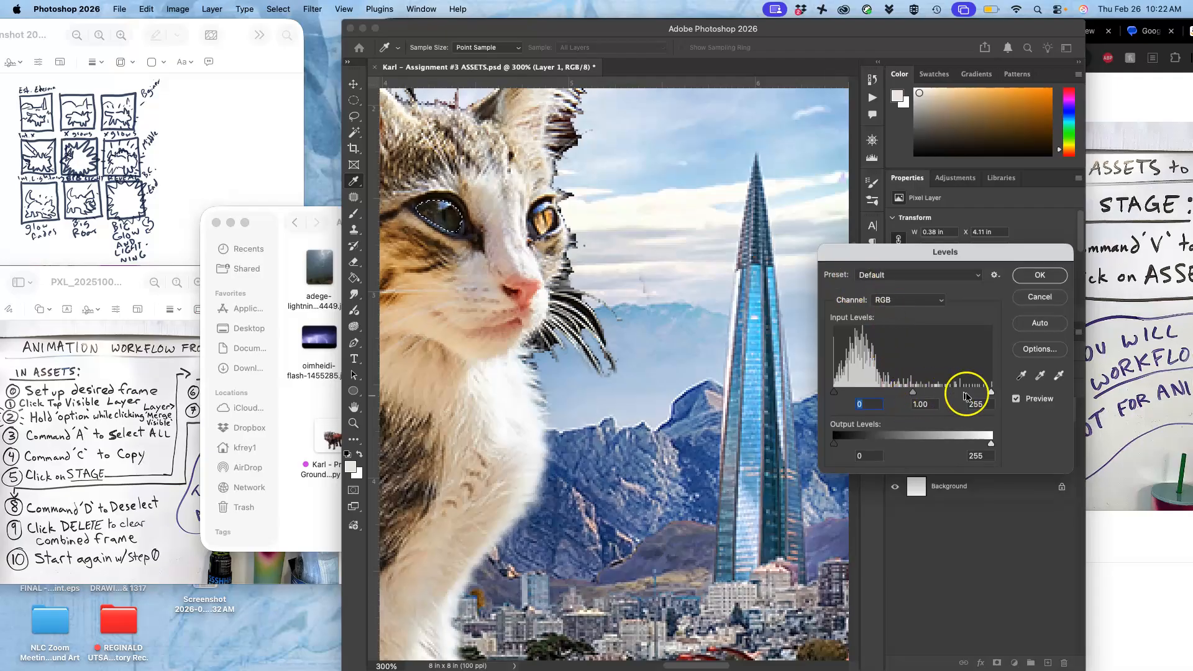
left_click_drag(940, 395, 875, 388)
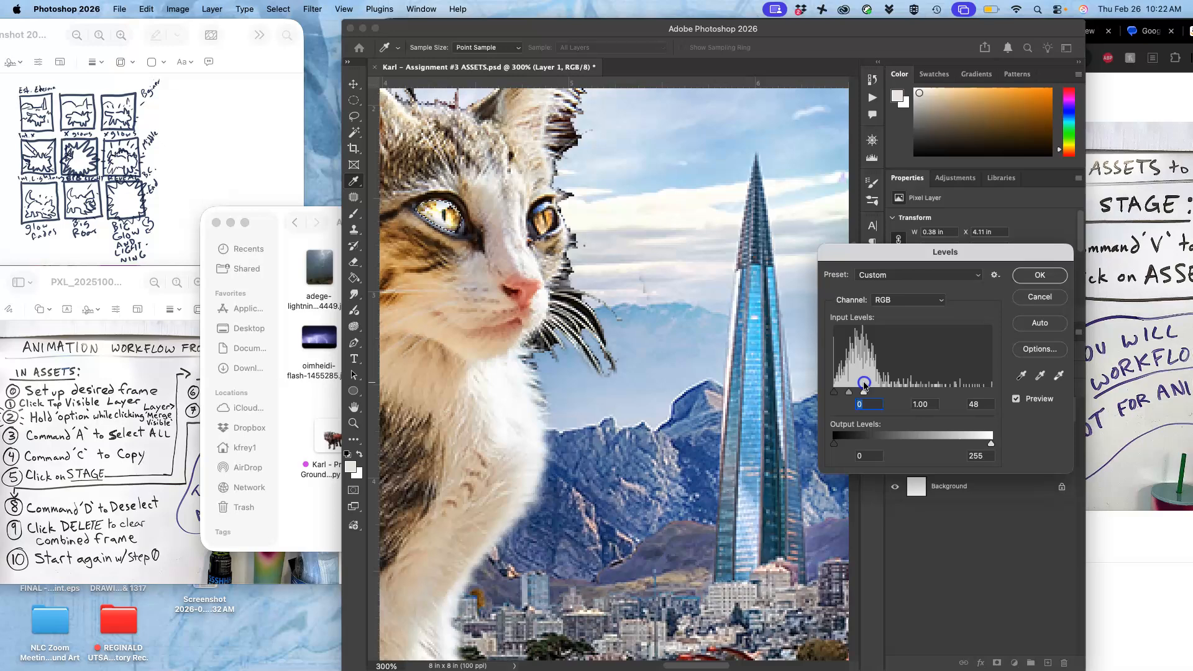
left_click(1037, 276)
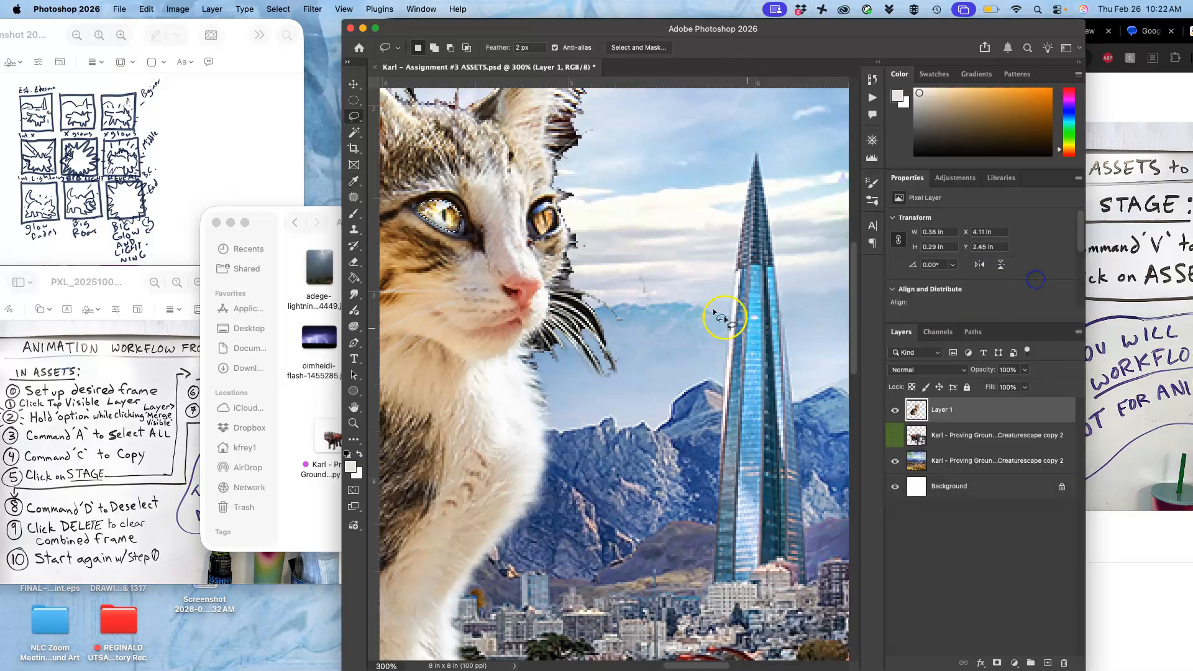
Deselect, and select the dark fringe around the cat's head and whiskers using the Magic Wand at tolerance 16 with Contiguous off.
key("super+minus")
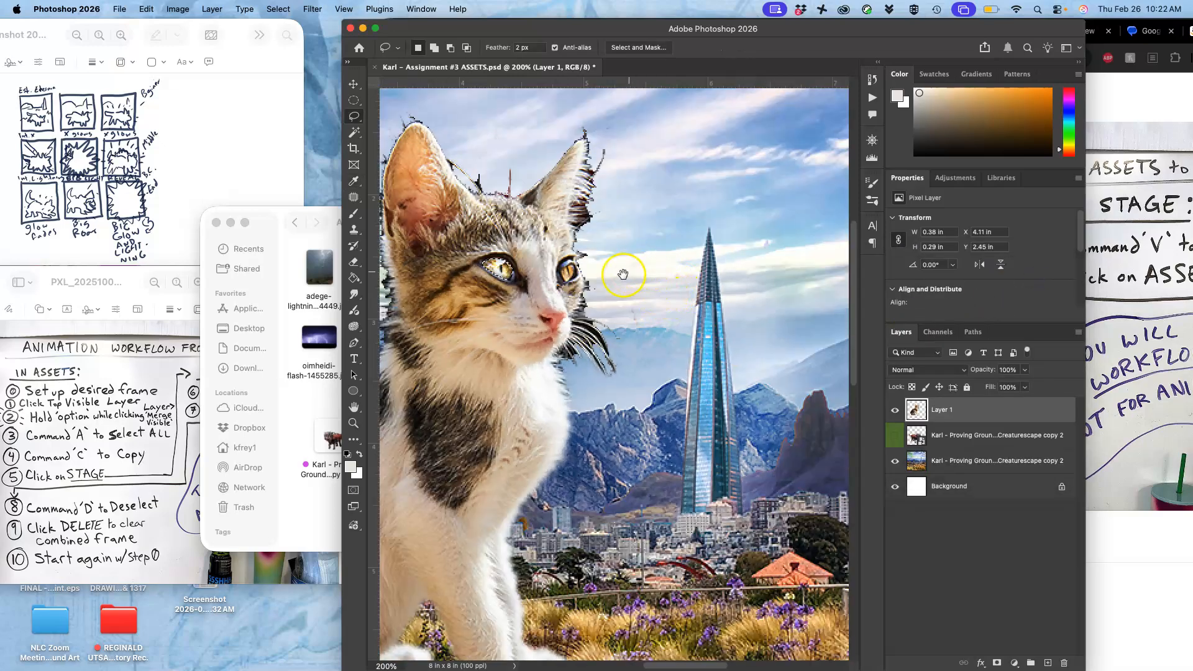
left_click_drag(622, 274, 719, 290)
left_click(354, 120)
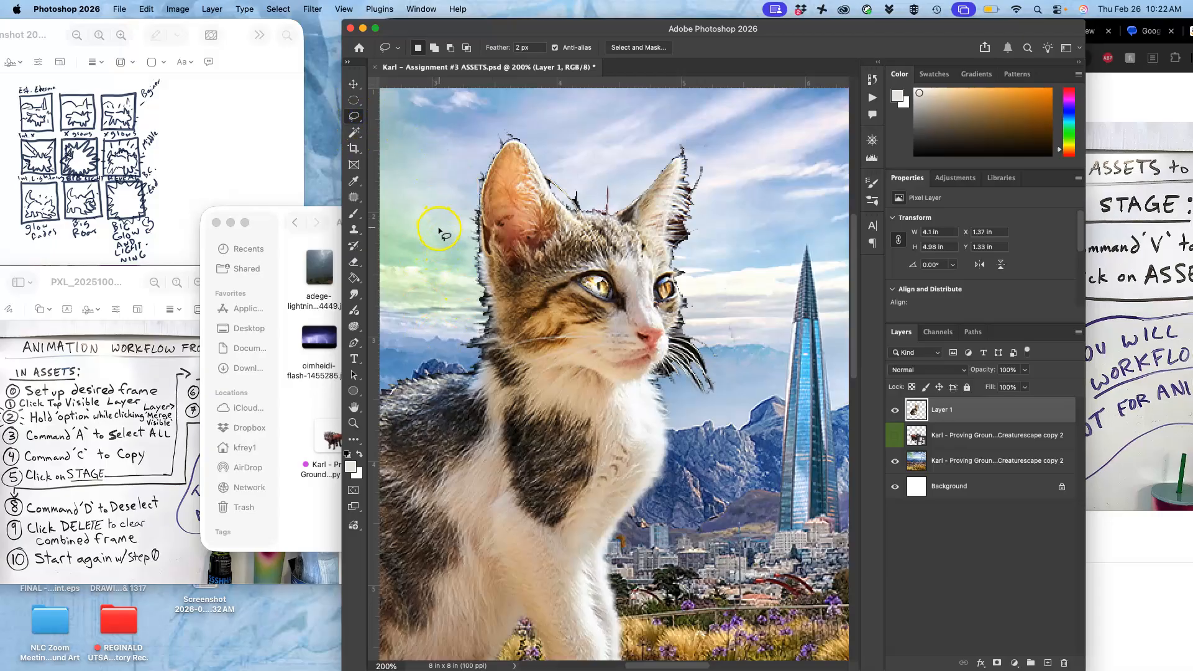
left_click(355, 132)
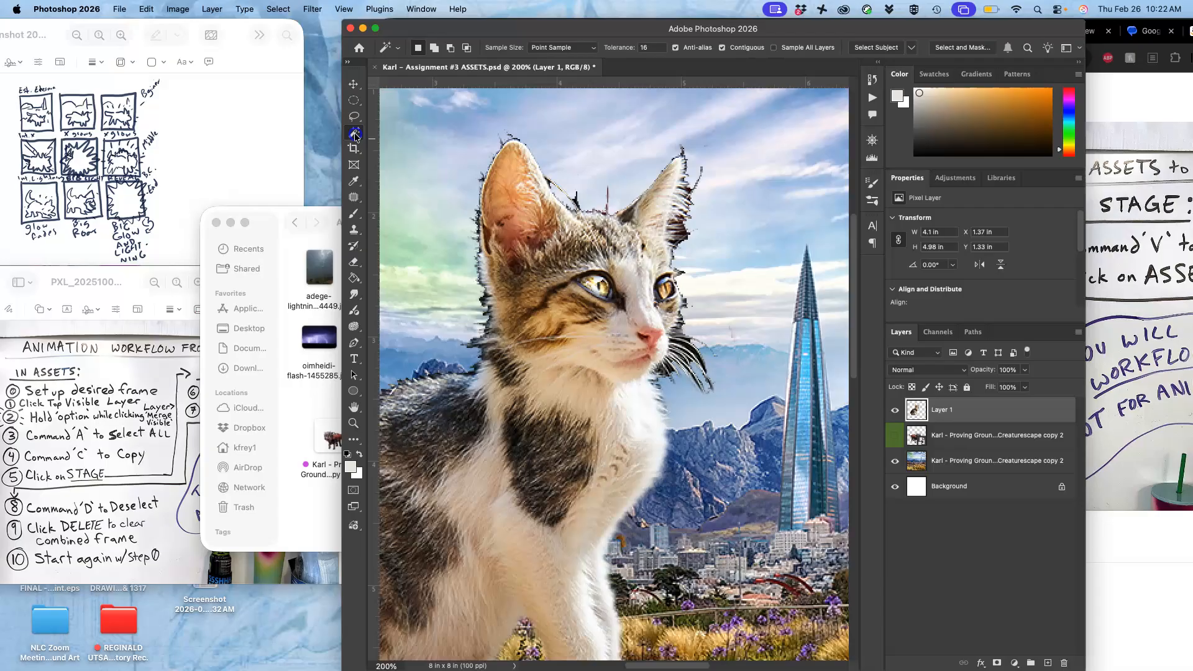
left_click(723, 48)
left_click(691, 351)
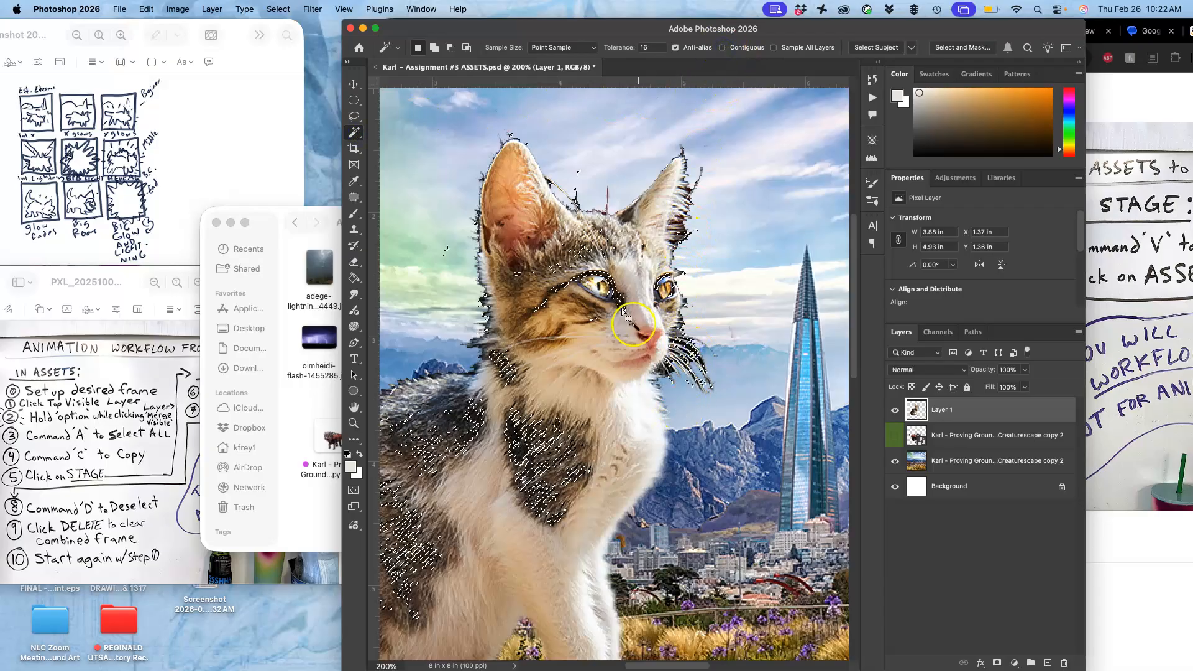
key("super+equal")
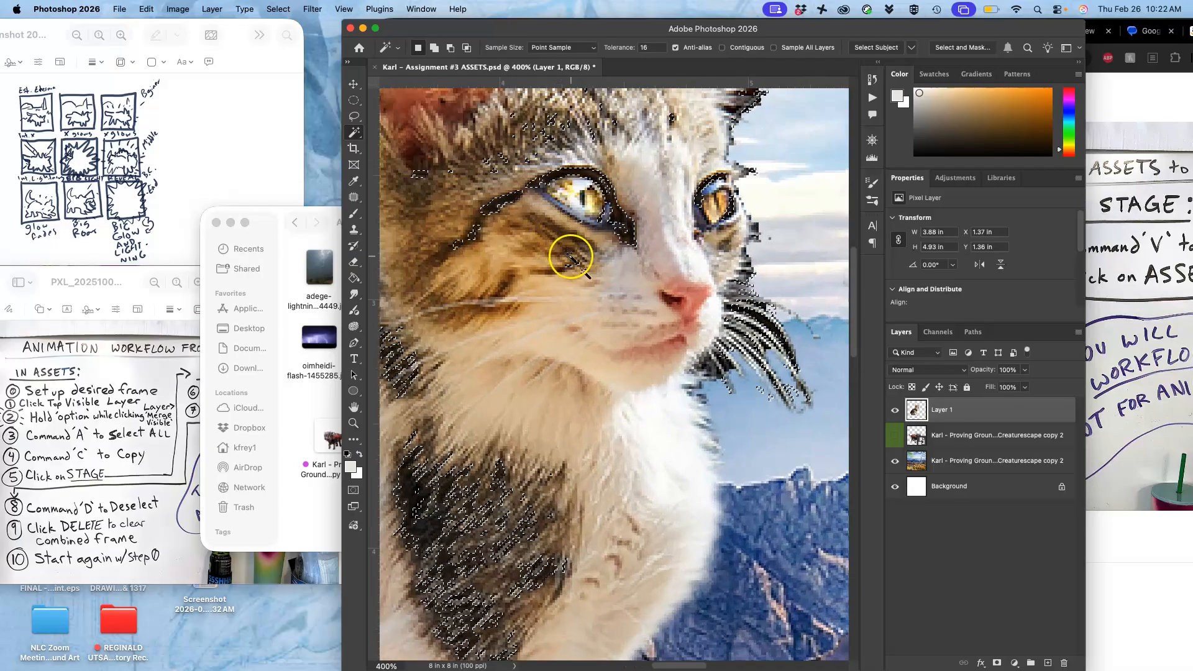
left_click(724, 365, "shift")
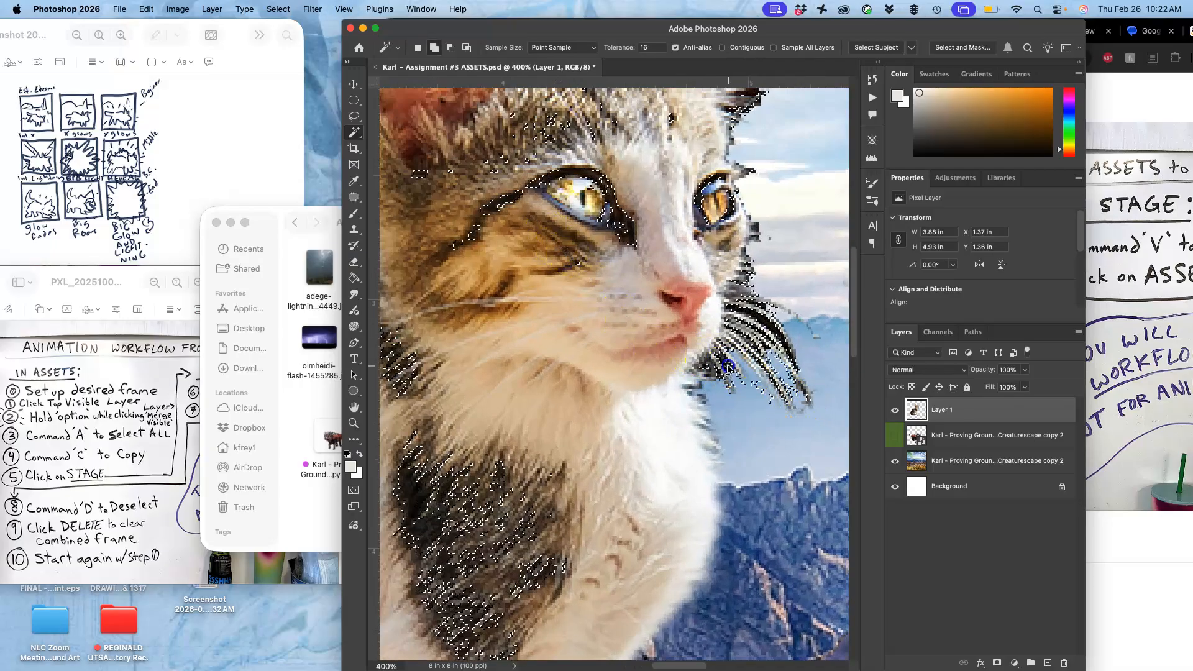
left_click(712, 370, "shift")
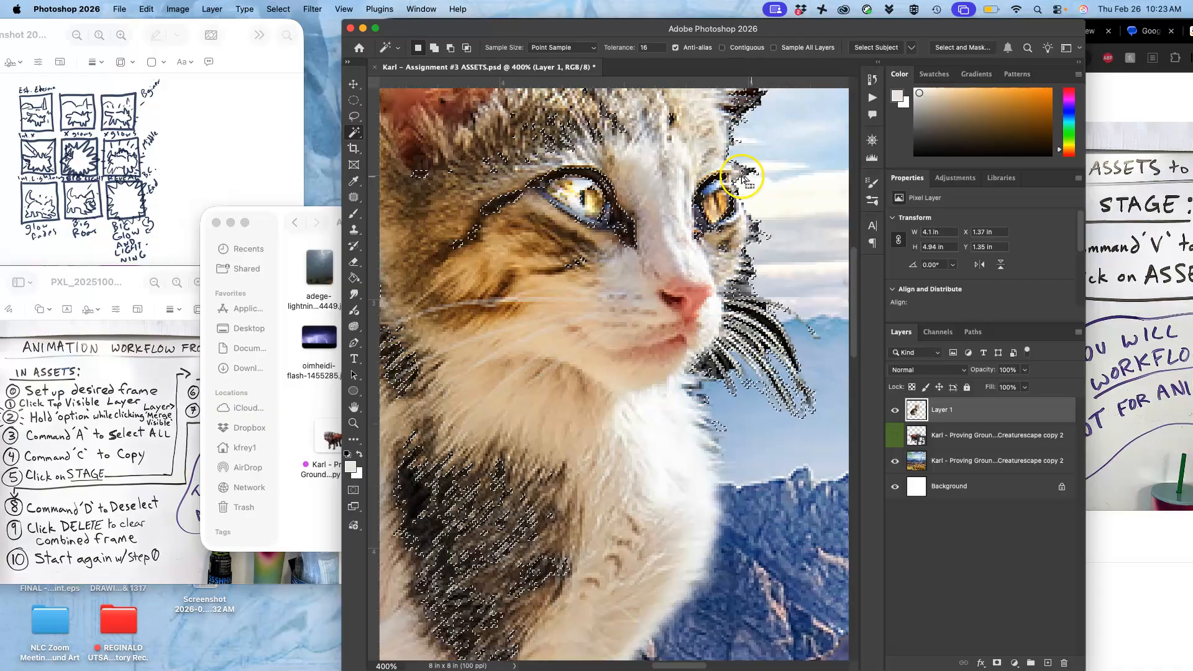
scroll(714, 186, "up", 10)
scroll(621, 311, "up", 5)
scroll(621, 311, "left", 3)
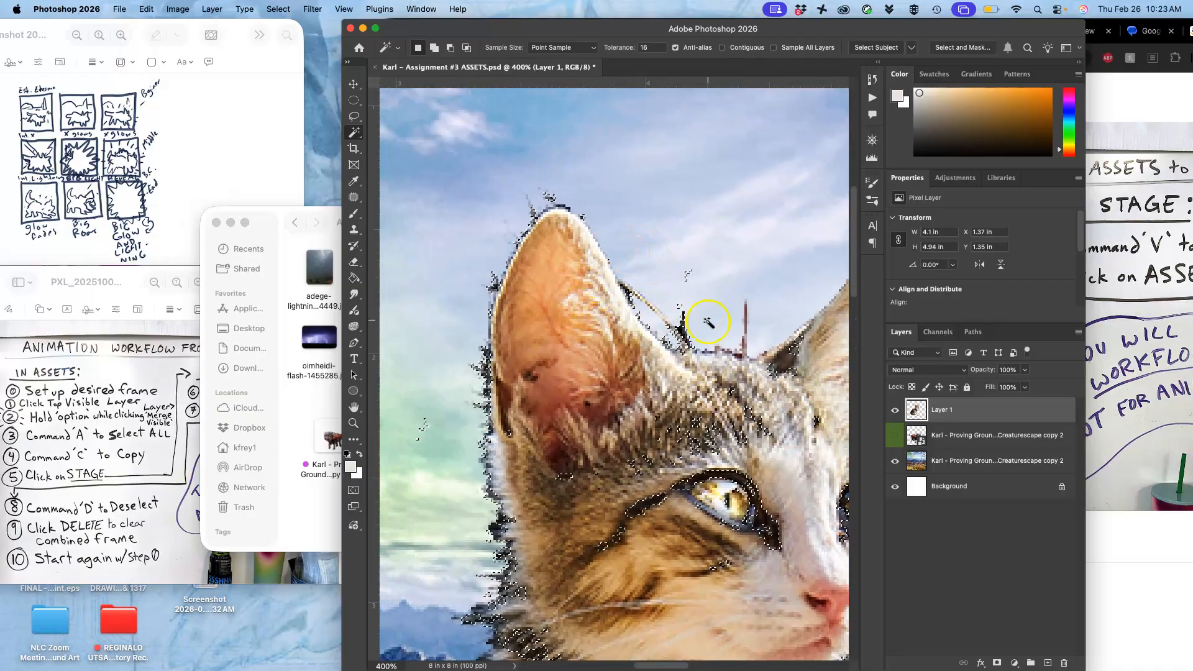
Erase the selected dark fringe around the cat's ears, whiskers and neck using a 73 px Eraser at 100% opacity, then deselect.
left_click(354, 261)
left_click(576, 47)
left_click_drag(600, 59, 624, 63)
left_click(432, 47)
left_click_drag(447, 84, 440, 82)
mouse_move(594, 209)
left_mouse_down()
mouse_move(495, 271)
mouse_move(468, 402)
mouse_move(465, 564)
left_mouse_up()
mouse_move(674, 200)
left_mouse_down()
mouse_move(711, 311)
mouse_move(784, 315)
mouse_move(541, 241)
left_mouse_up()
mouse_move(705, 214)
left_mouse_down()
mouse_move(747, 456)
mouse_move(718, 611)
mouse_move(767, 568)
left_mouse_up()
scroll(745, 338, "down", 5)
mouse_move(715, 377)
left_mouse_down()
mouse_move(675, 450)
mouse_move(669, 565)
left_mouse_up()
mouse_move(646, 497)
left_mouse_down()
mouse_move(796, 389)
mouse_move(938, 323)
left_mouse_up()
left_click_drag(616, 439, 633, 499)
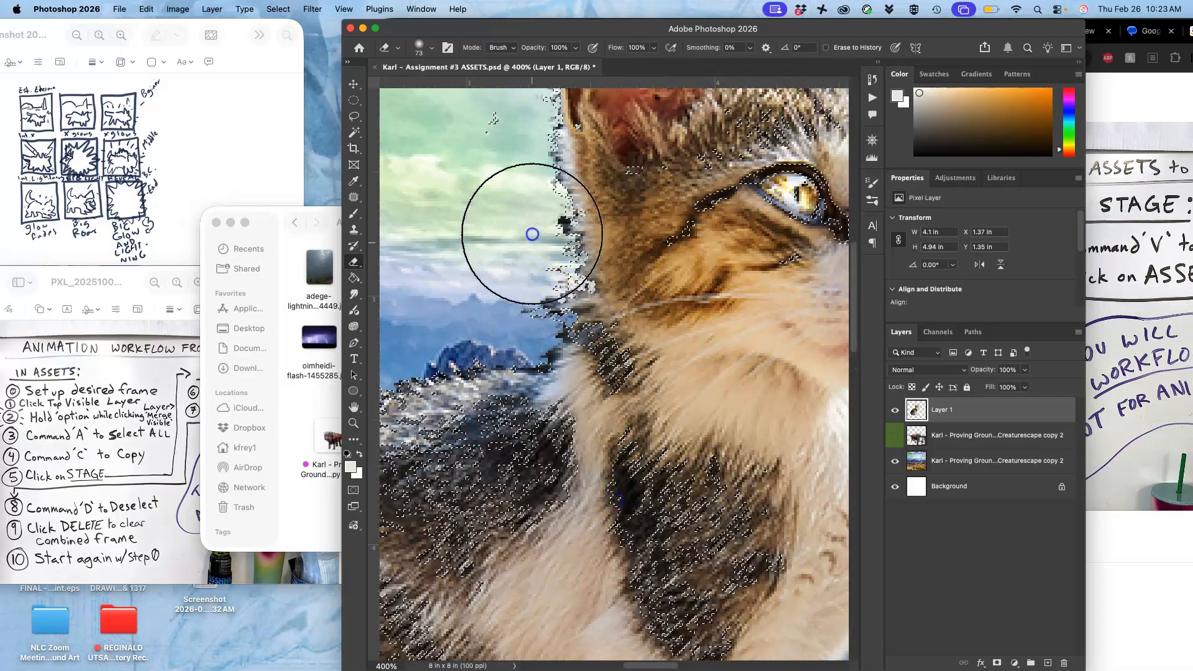
key("super+d")
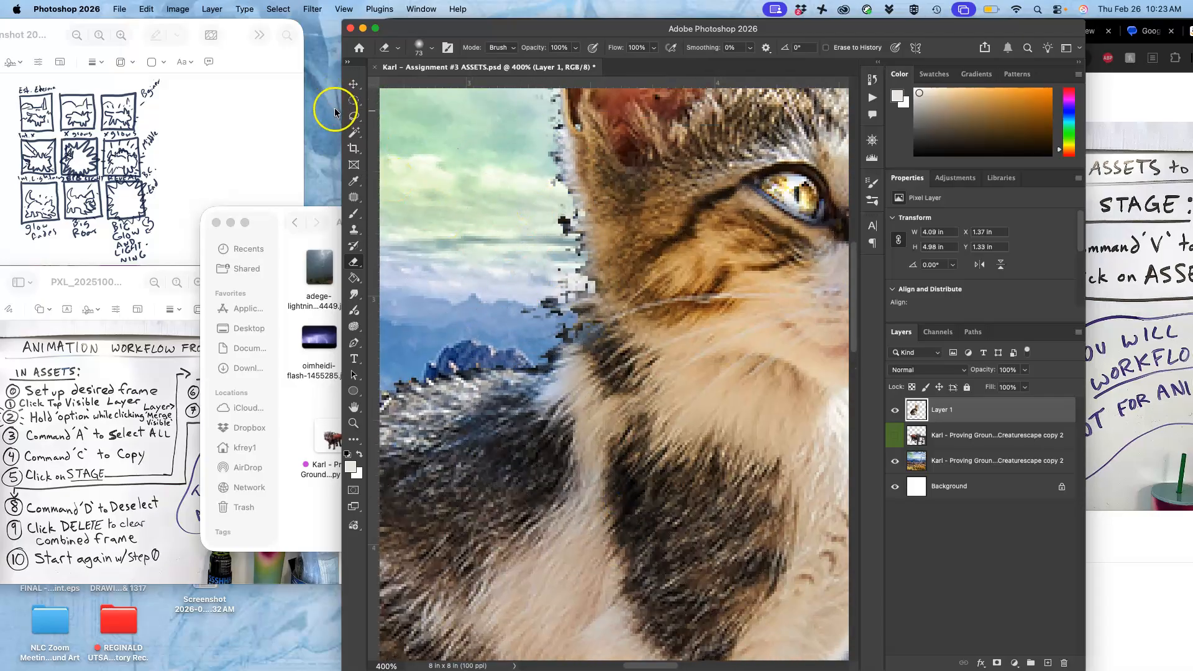
Lasso and delete the leftover fringe along the back of the cat's near ear and neck and the stray line at the ear's inner edge.
left_click(354, 117)
left_click_drag(559, 195, 550, 348)
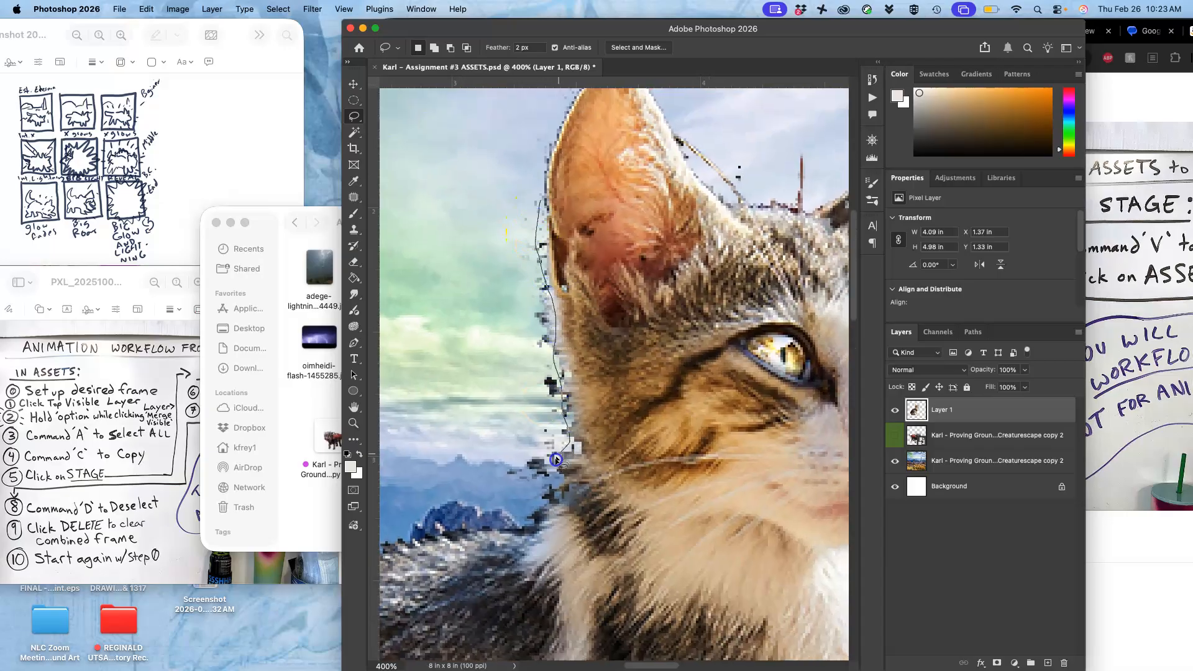
mouse_move(440, 307)
left_mouse_down()
mouse_move(474, 208)
mouse_move(494, 203)
left_mouse_up()
left_click_drag(727, 137, 636, 222)
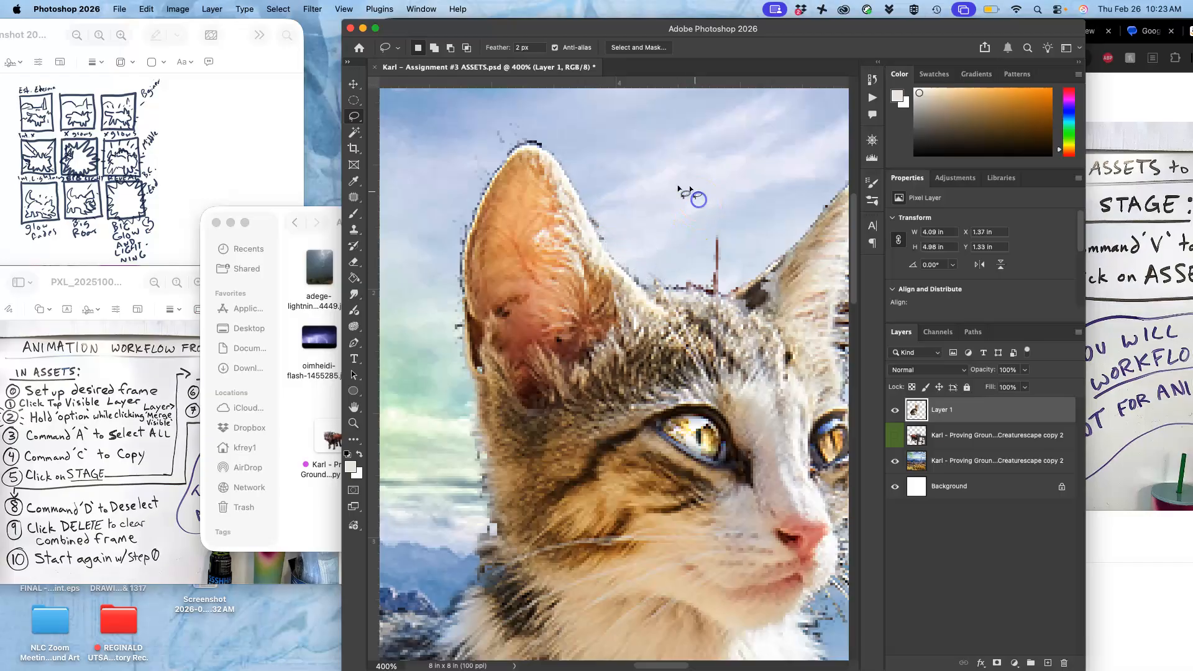
scroll(657, 234, "down", 5)
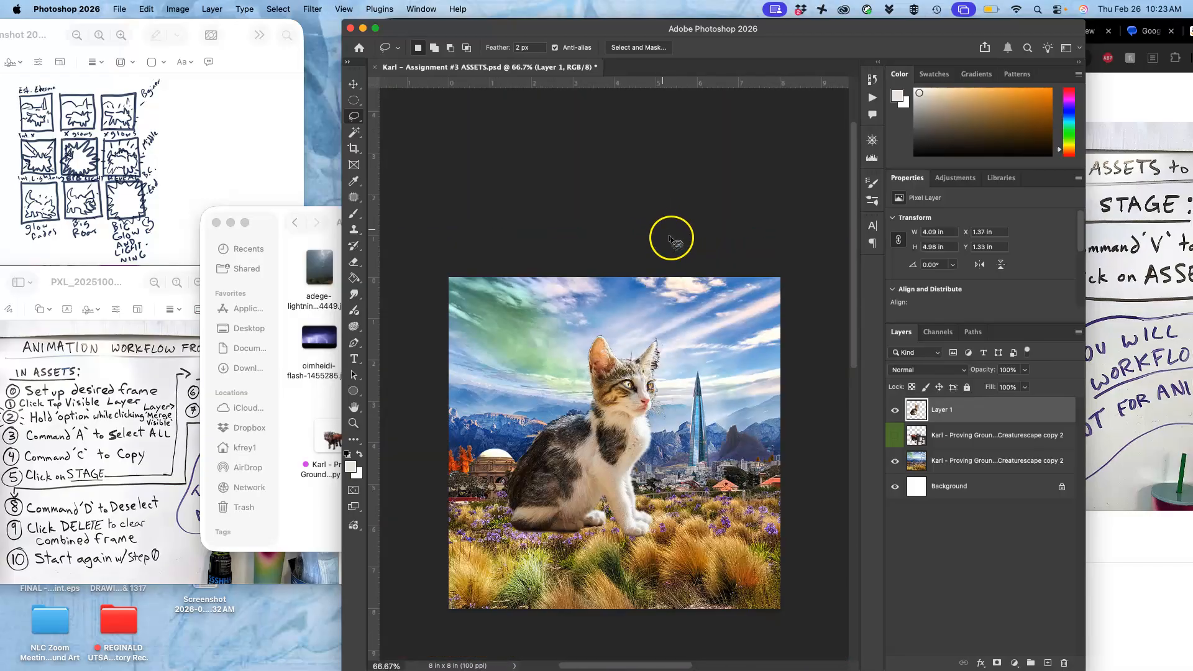
scroll(647, 292, "up", 5)
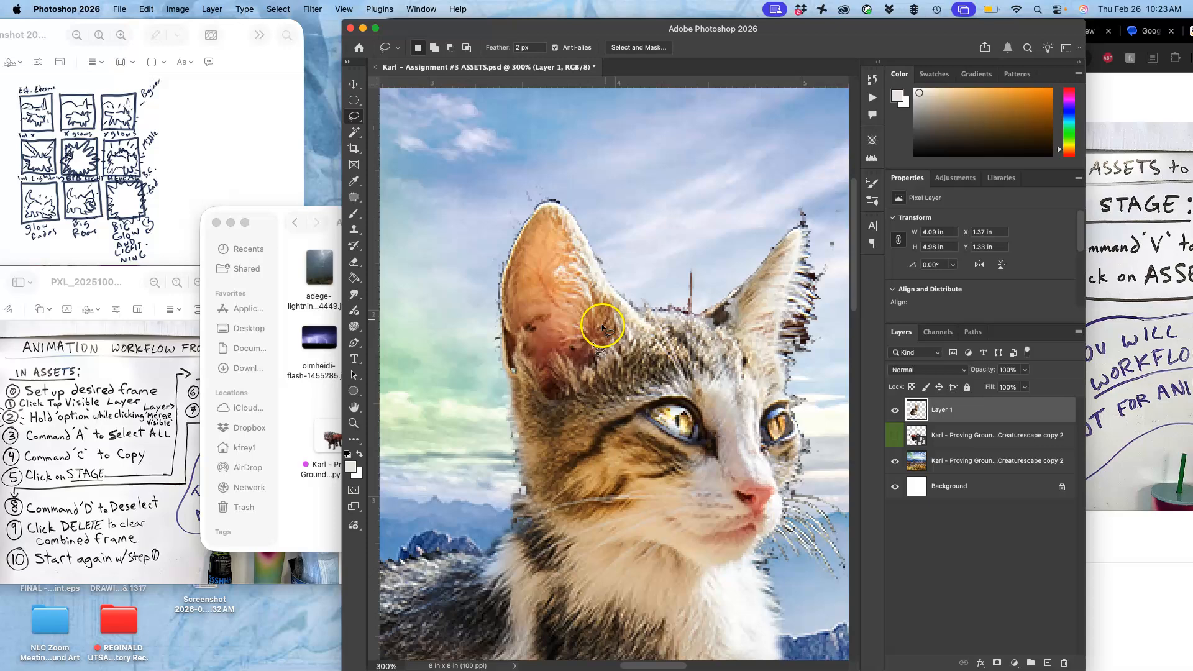
scroll(646, 236, "down", 5)
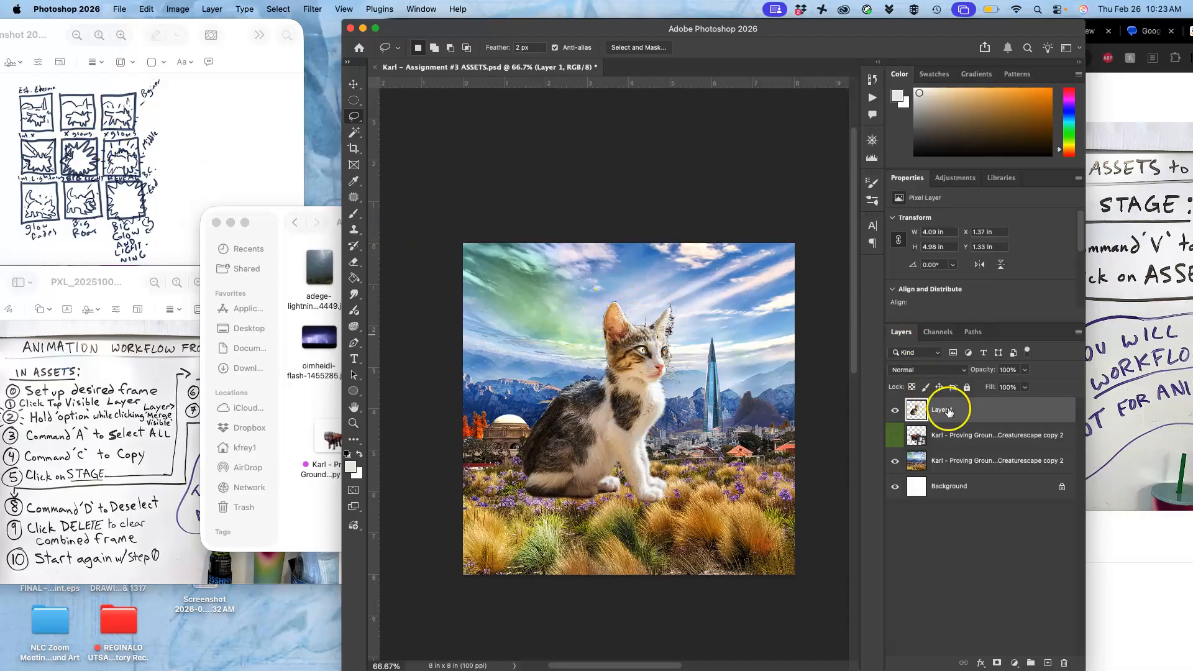
Color-label the cat layer green, duplicate it, hide the original and keep the copy selected.
right_click(894, 402)
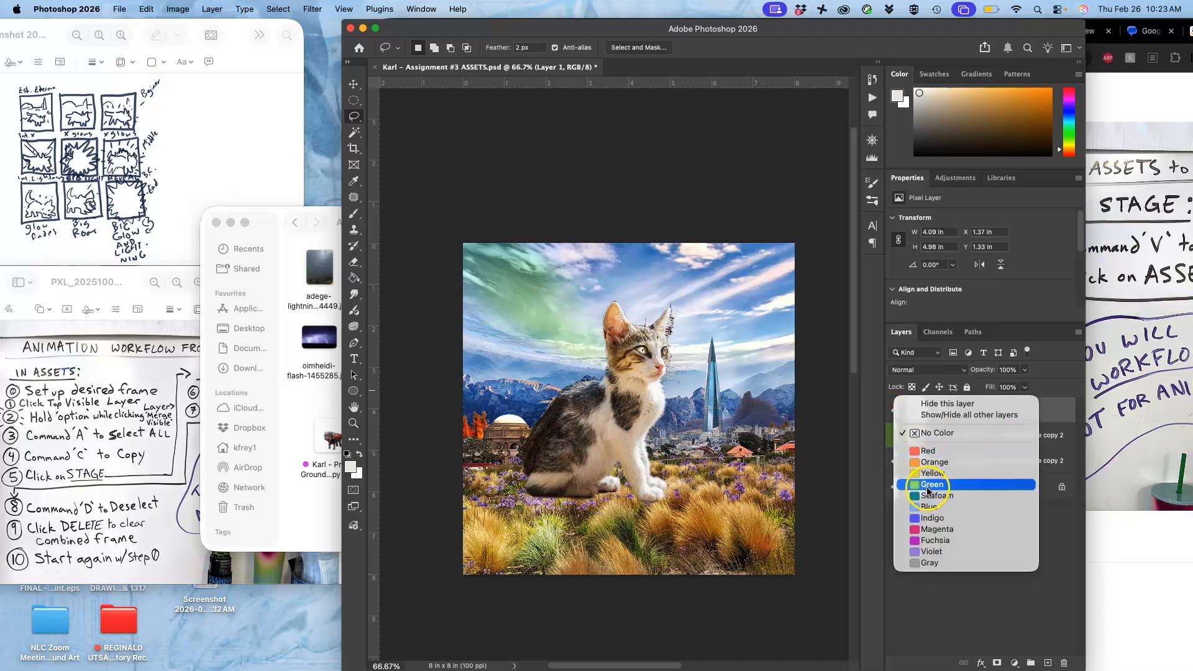
left_click(927, 485)
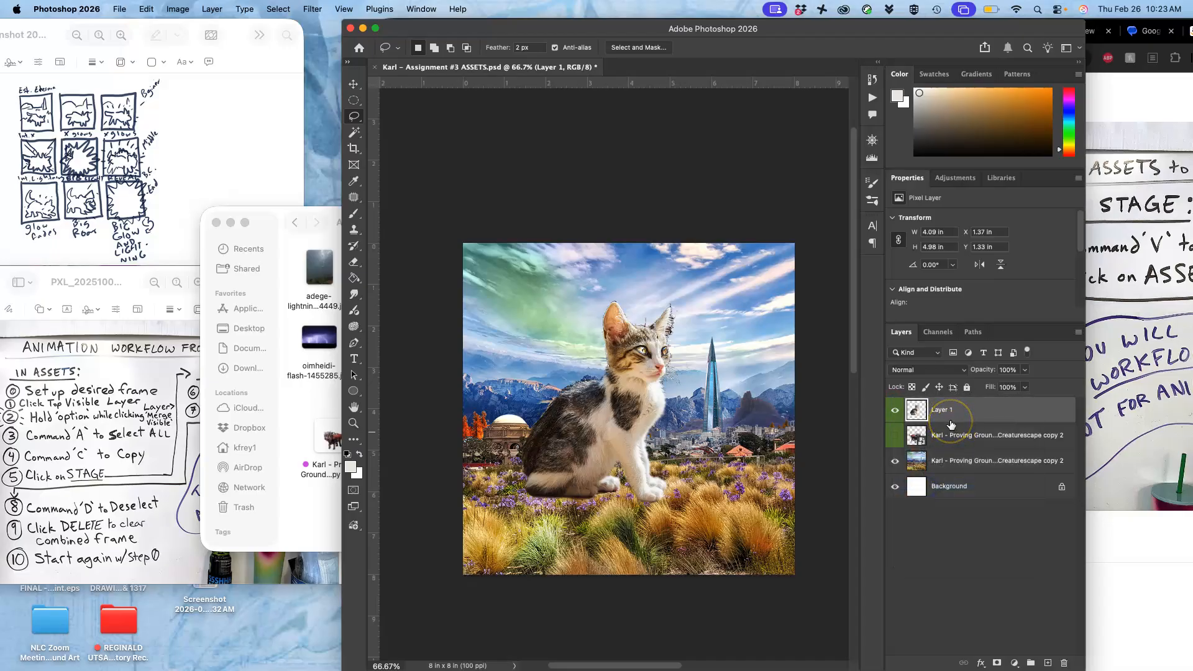
key("super+j")
left_click(894, 438)
left_click(950, 419)
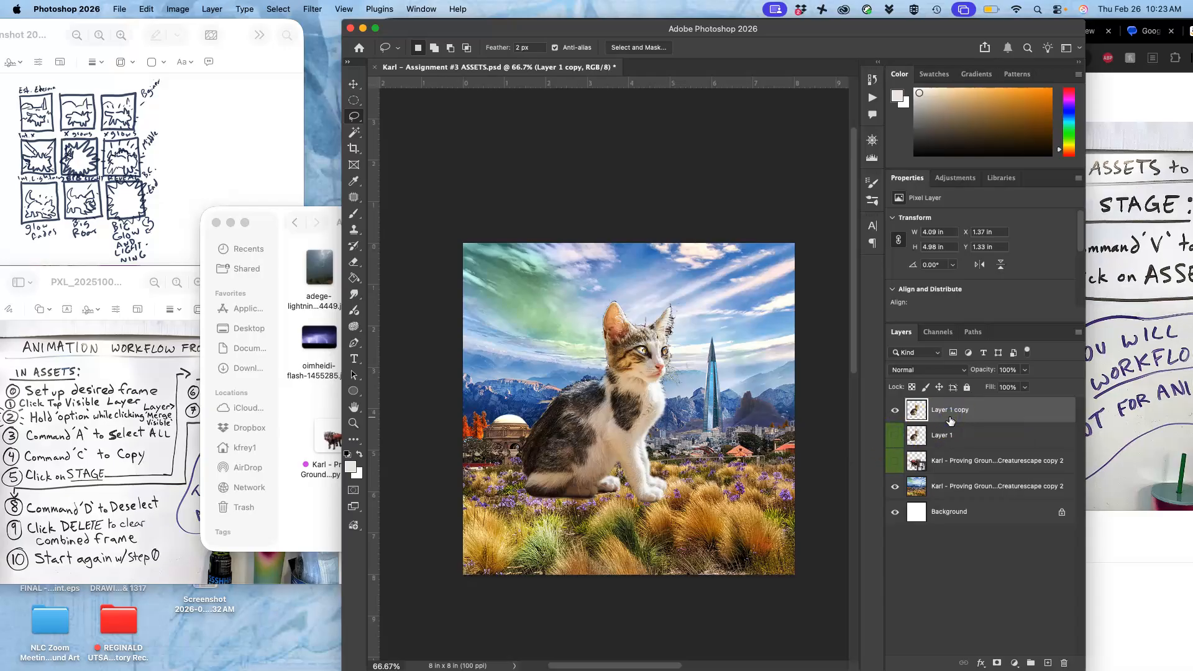
Scale the cat copy down to about 1.41 by 1.72 in and place it in the grass near the domed building.
key("super+t")
left_click(777, 377)
left_click_drag(519, 299, 631, 434)
left_click_drag(663, 472, 571, 486)
key("Return")
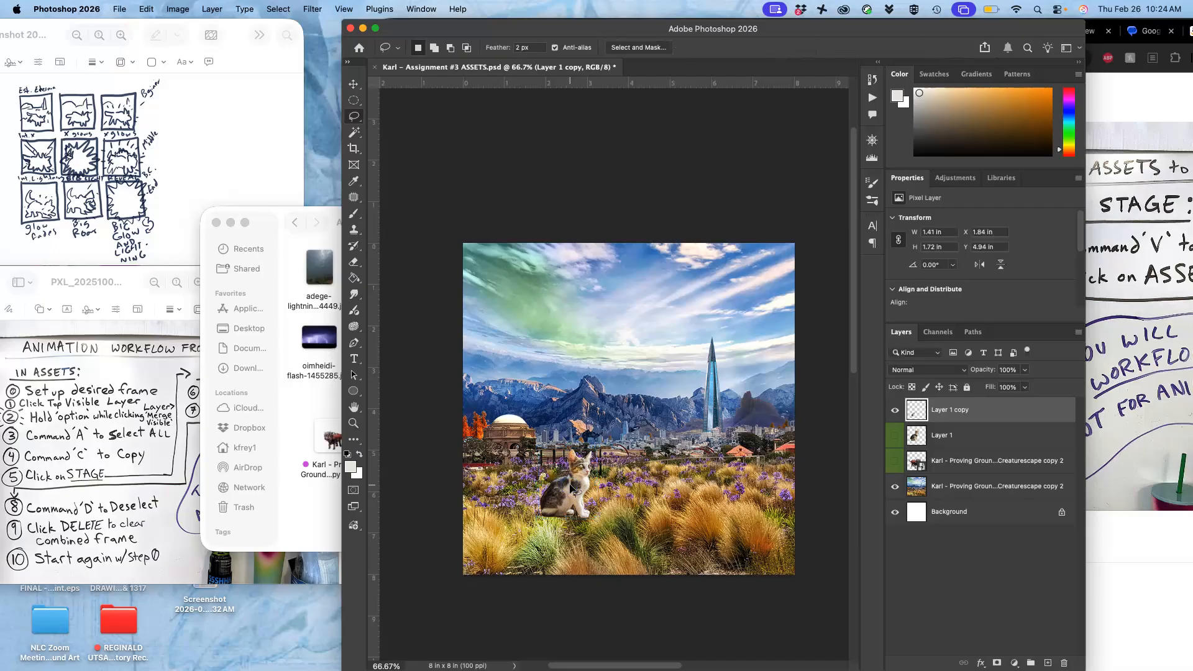
key("super+equal")
scroll(566, 503, "down", 3)
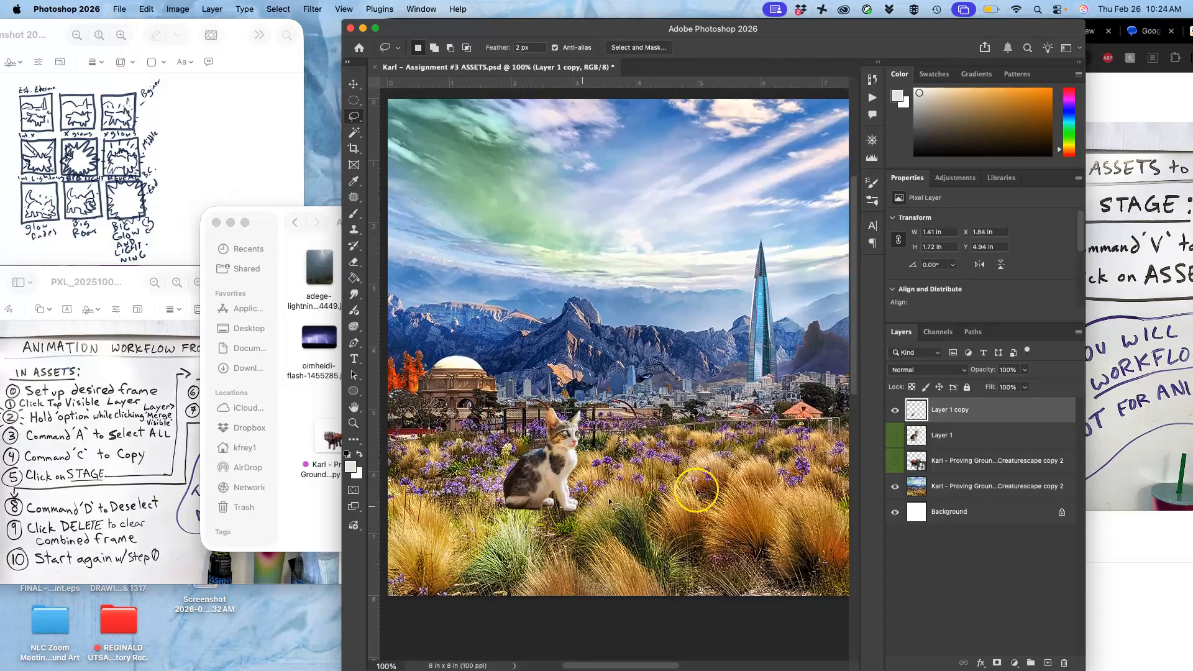
Preview the large cat and creature layers by toggling their visibility, and hide both along with the small cat copy.
left_click(894, 439)
left_click(895, 440)
left_click(895, 461)
left_click(895, 461)
left_click(894, 462)
left_click(895, 410)
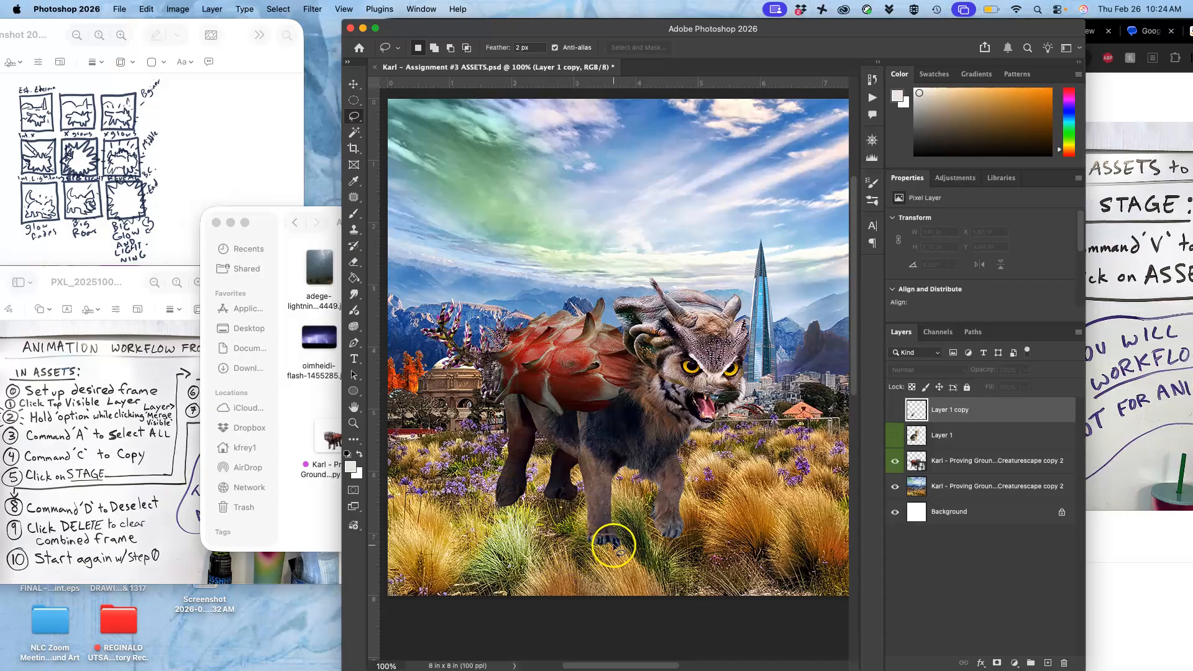
left_click(894, 461)
Lasso the foreground grass across the full width of the landscape layer and copy it to a new layer.
left_click(924, 492)
scroll(705, 513, "up", 4)
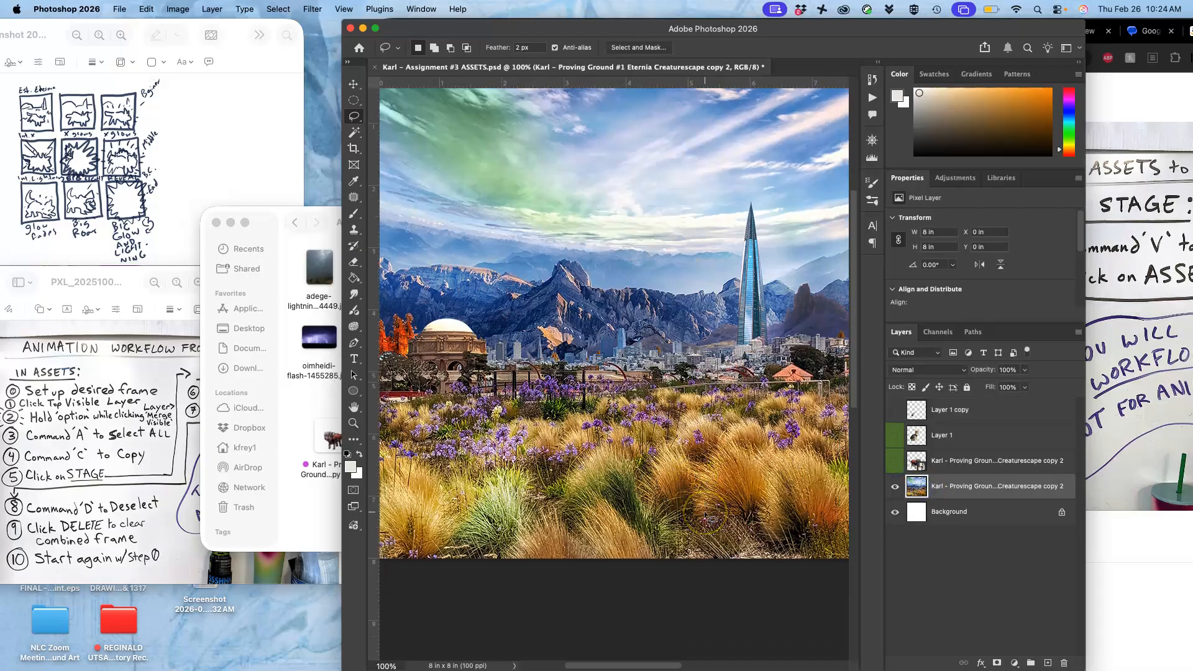
scroll(708, 519, "down", 3)
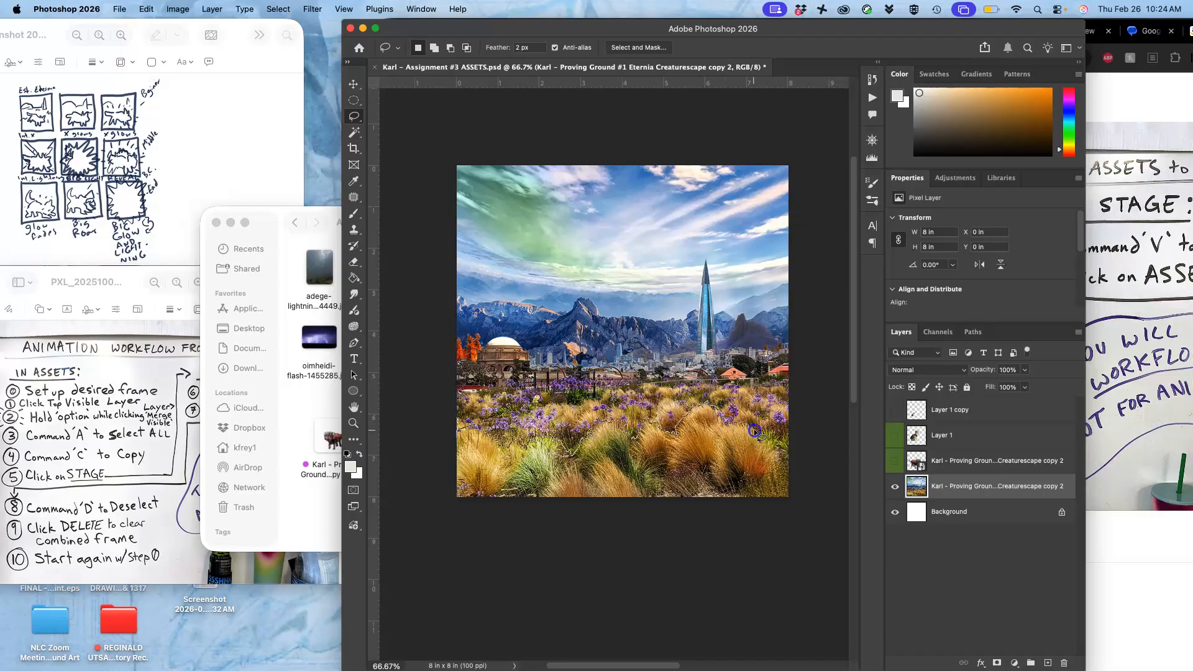
mouse_move(791, 430)
left_mouse_down()
mouse_move(783, 539)
mouse_move(563, 590)
mouse_move(420, 550)
mouse_move(407, 458)
left_mouse_up()
key("super+c")
left_click(910, 435)
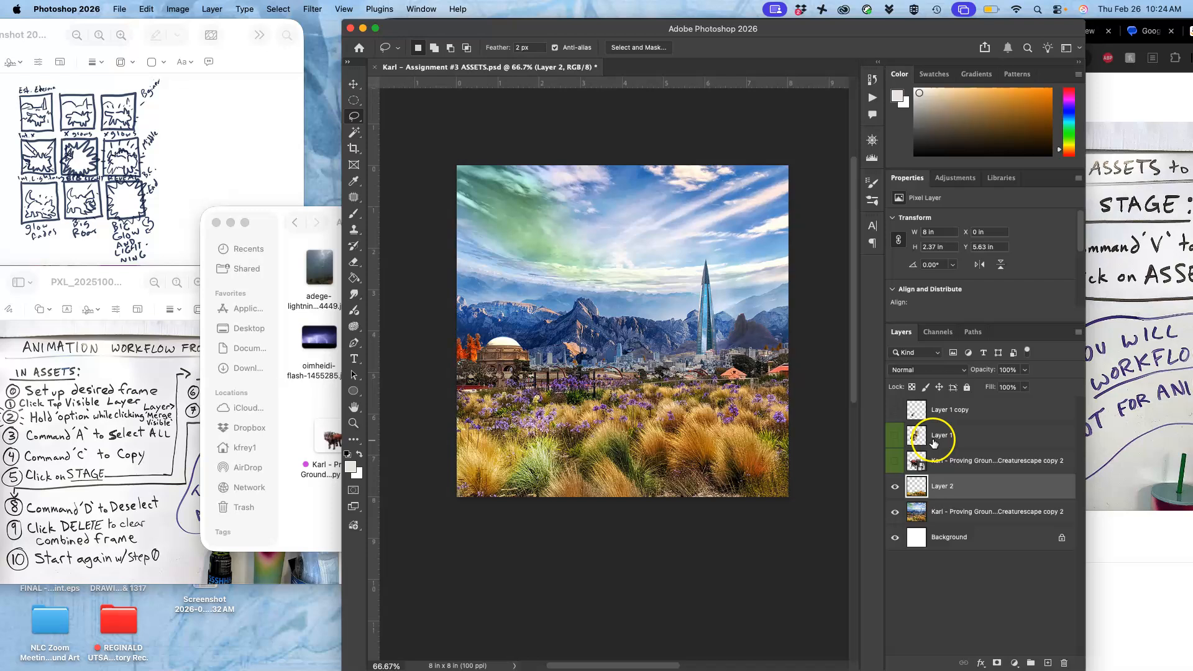
Move the foreground grass layer to the top of the layer stack and show the creature layer.
key("super+v")
left_click_drag(928, 435, 926, 411)
left_click(895, 435)
left_click(894, 434)
left_click(895, 487)
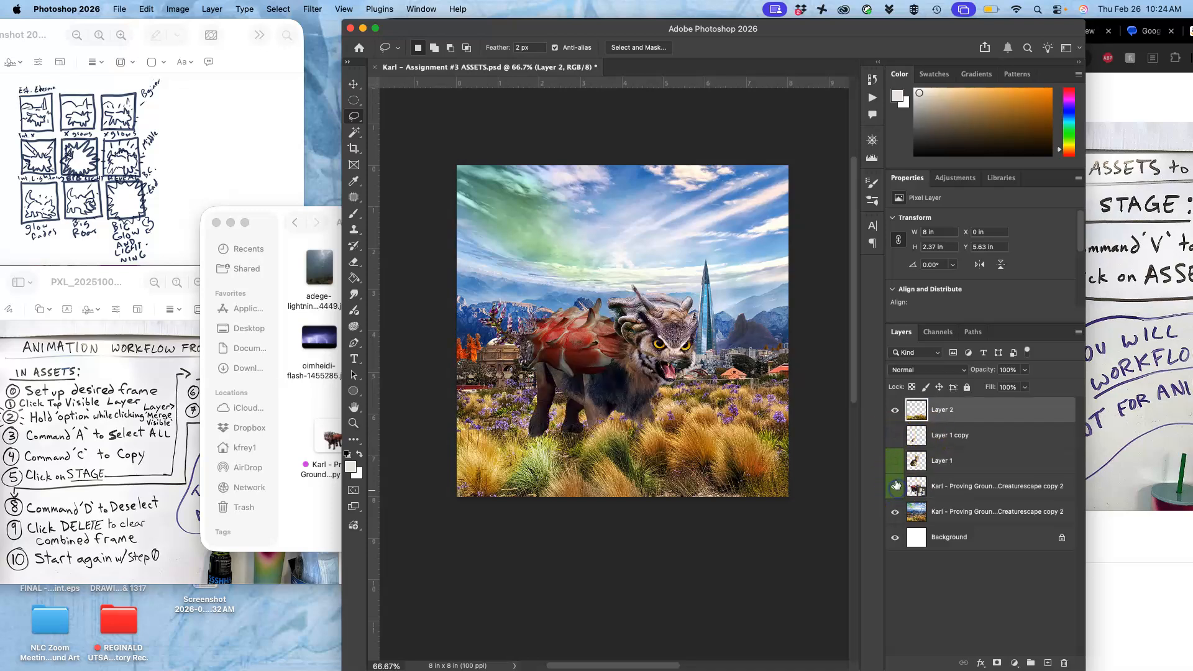
Show the small cat copy and preview the foreground grass and creature layers by toggling their visibility.
left_click(894, 411)
left_click(893, 411)
left_click(894, 411)
left_click(894, 411)
left_click(894, 411)
left_click(895, 413)
left_click(895, 436)
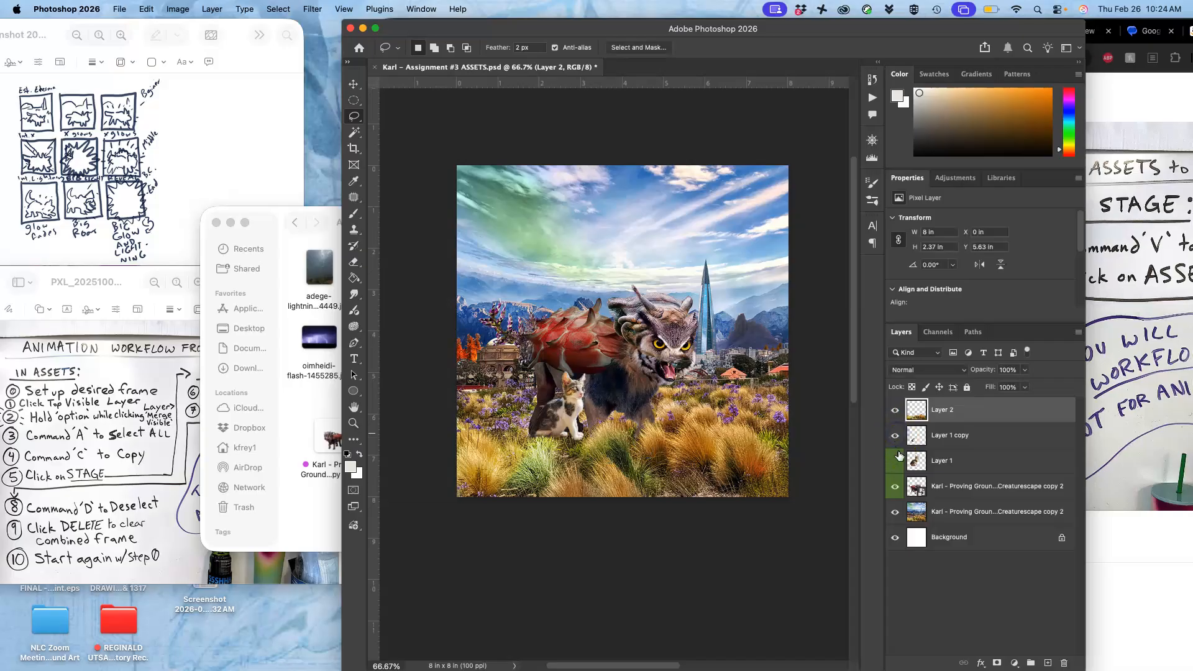
left_click(896, 487)
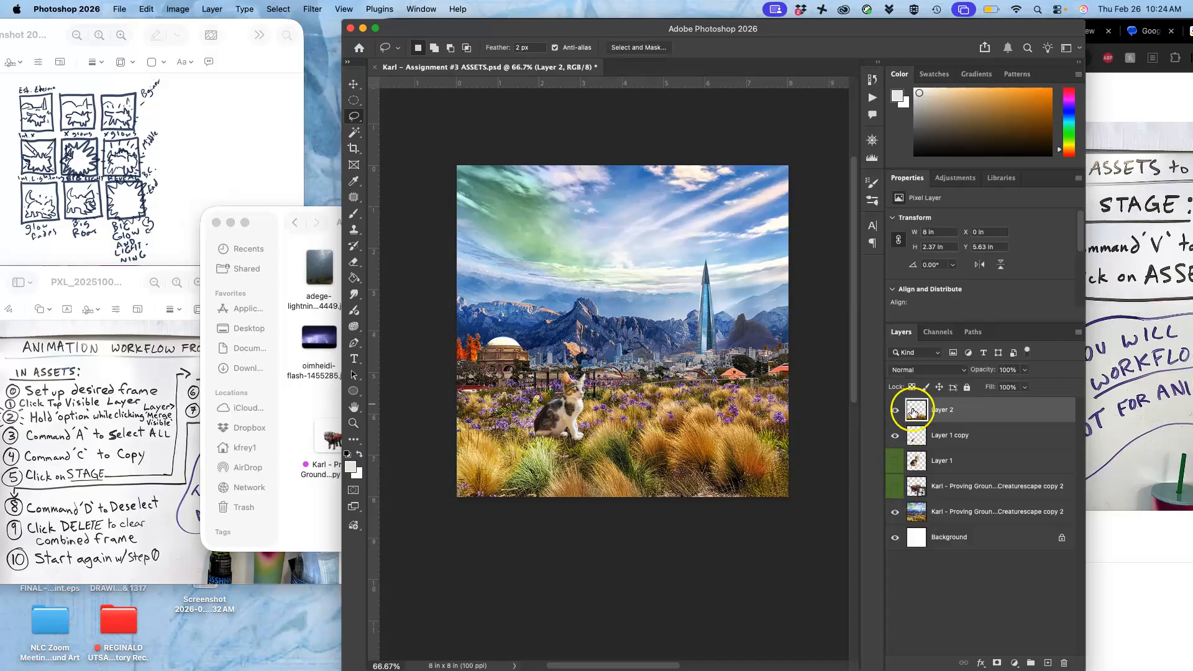
left_click(895, 487)
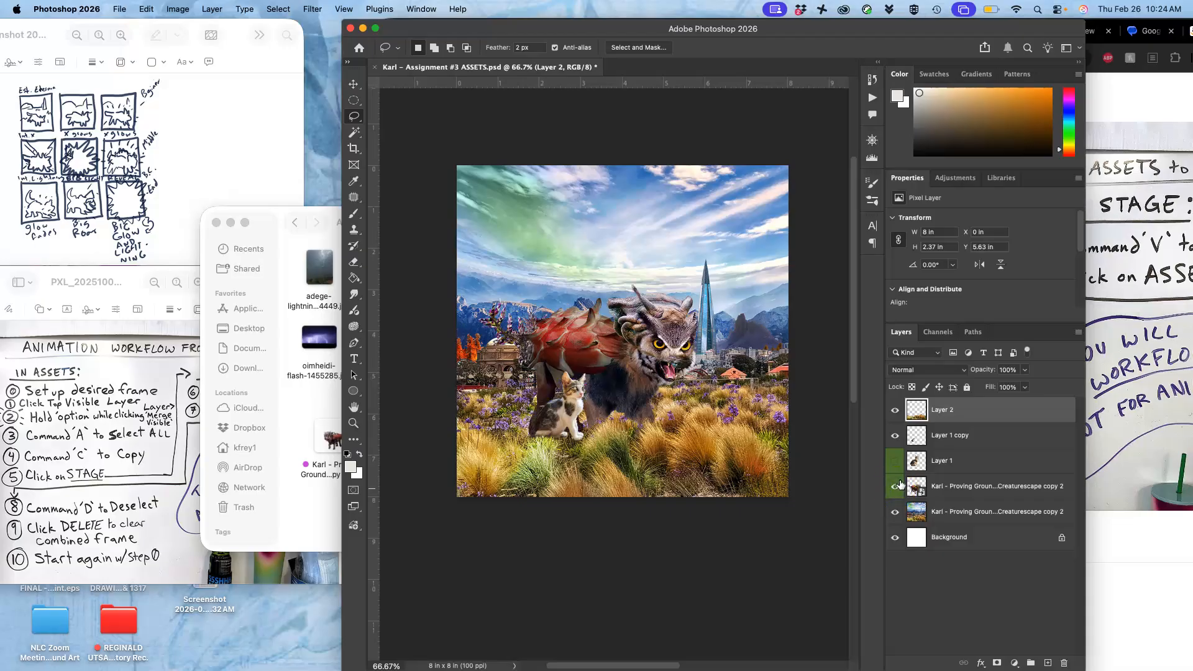
Move the creature slightly to the right, to about X 0.8 in and Y 2.95 in.
left_click(960, 490)
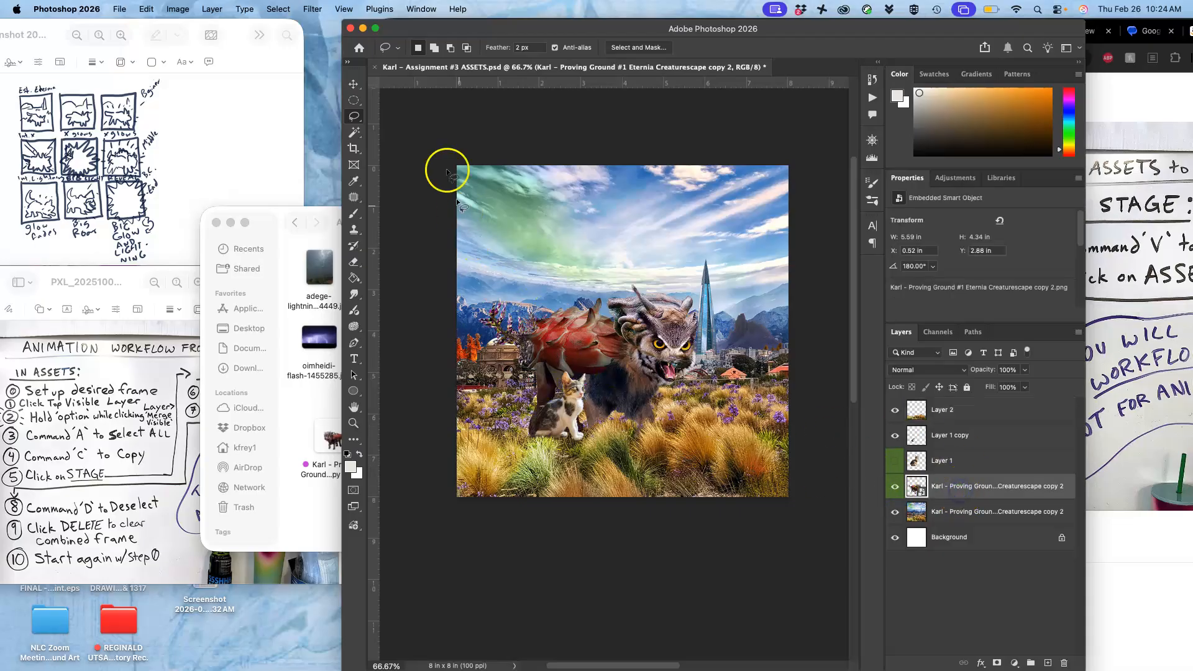
left_click(354, 84)
left_click_drag(635, 348, 646, 350)
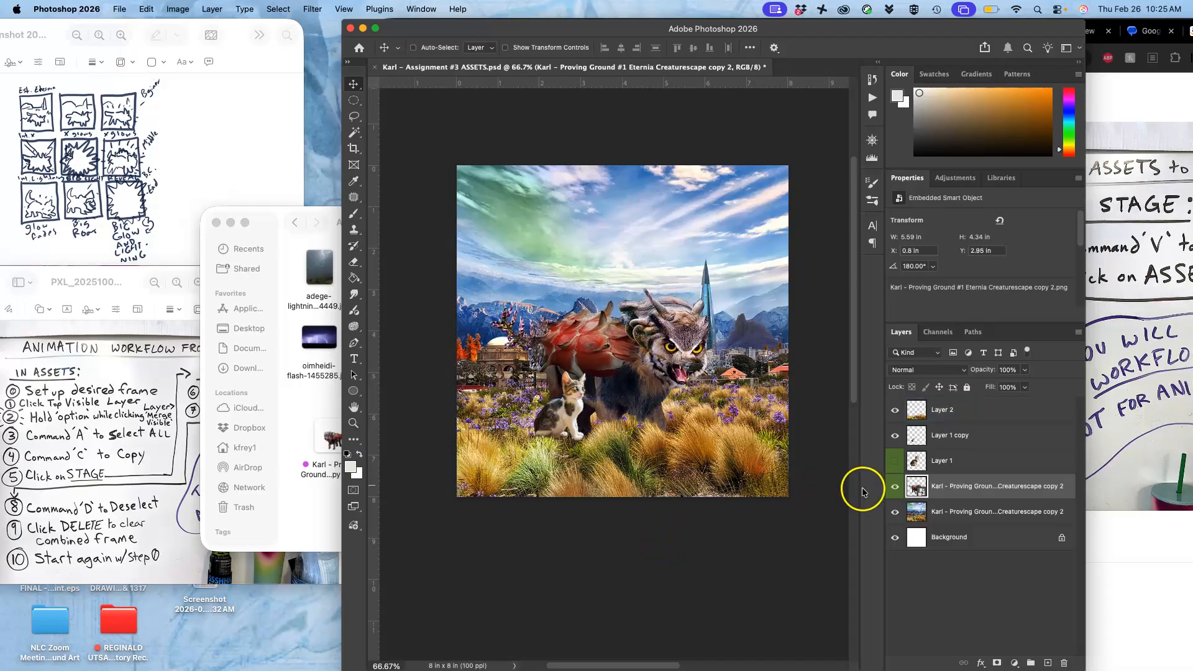
Duplicate the creature layer, hide the original, and start a free transform on the copy.
key("cmd+j")
left_click(895, 512)
key("cmd+t")
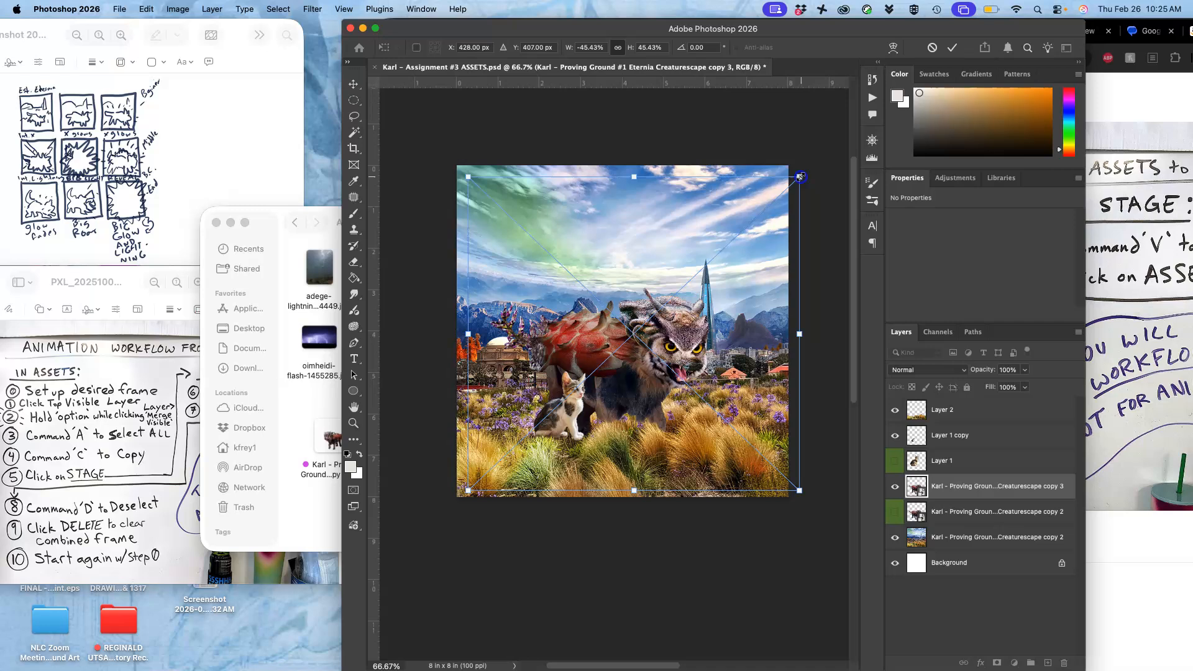
left_click_drag(800, 176, 586, 242)
key("super+minus")
key("super+minus")
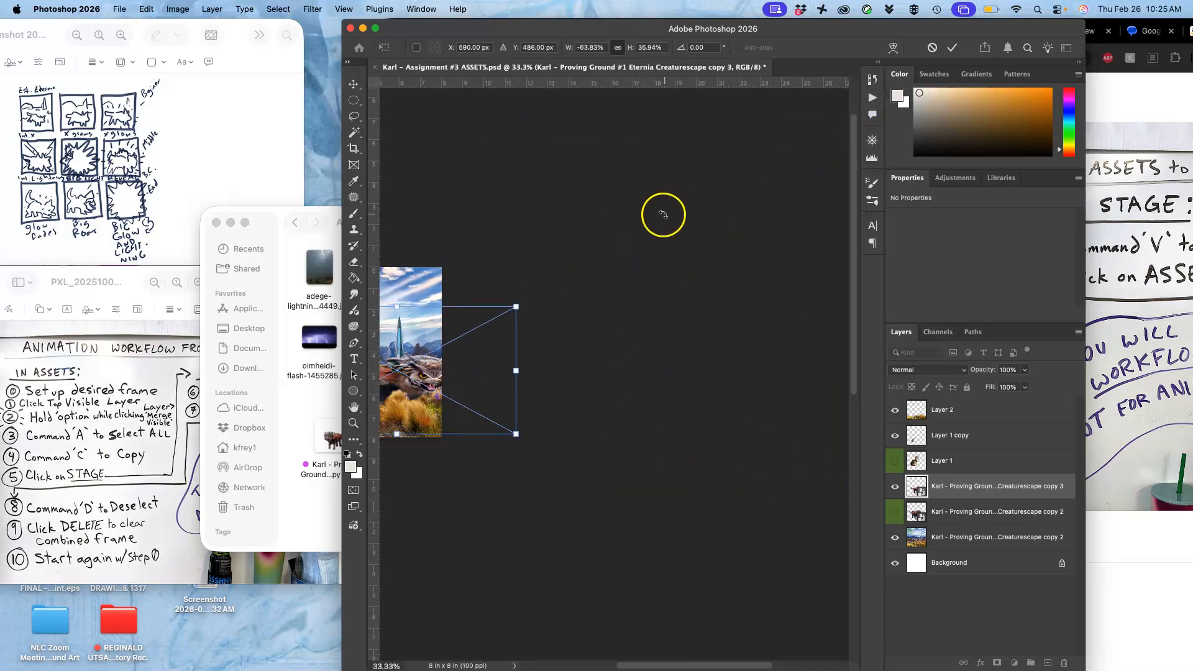
left_click_drag(595, 310, 792, 287)
key("super+z")
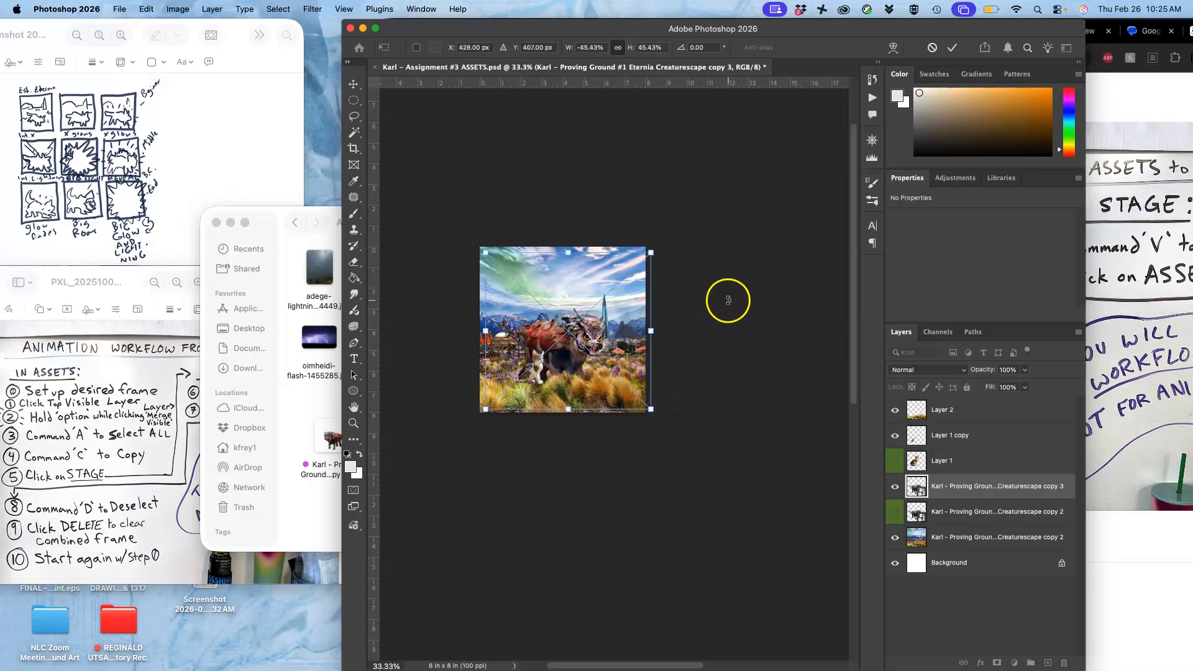
Scale the creature copy up to about 6.89 by 5.27 in and place it at about X 0.23 in, Y 2.03 in.
left_click_drag(650, 253, 690, 220)
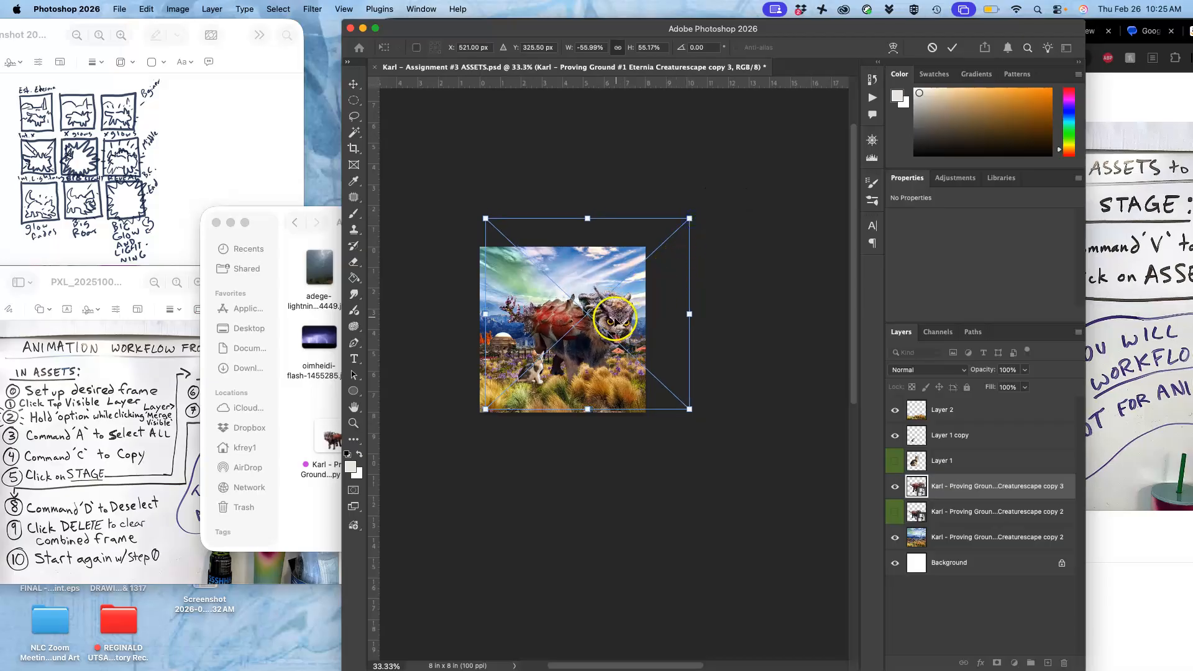
left_click_drag(585, 351, 569, 352)
double_click(614, 326)
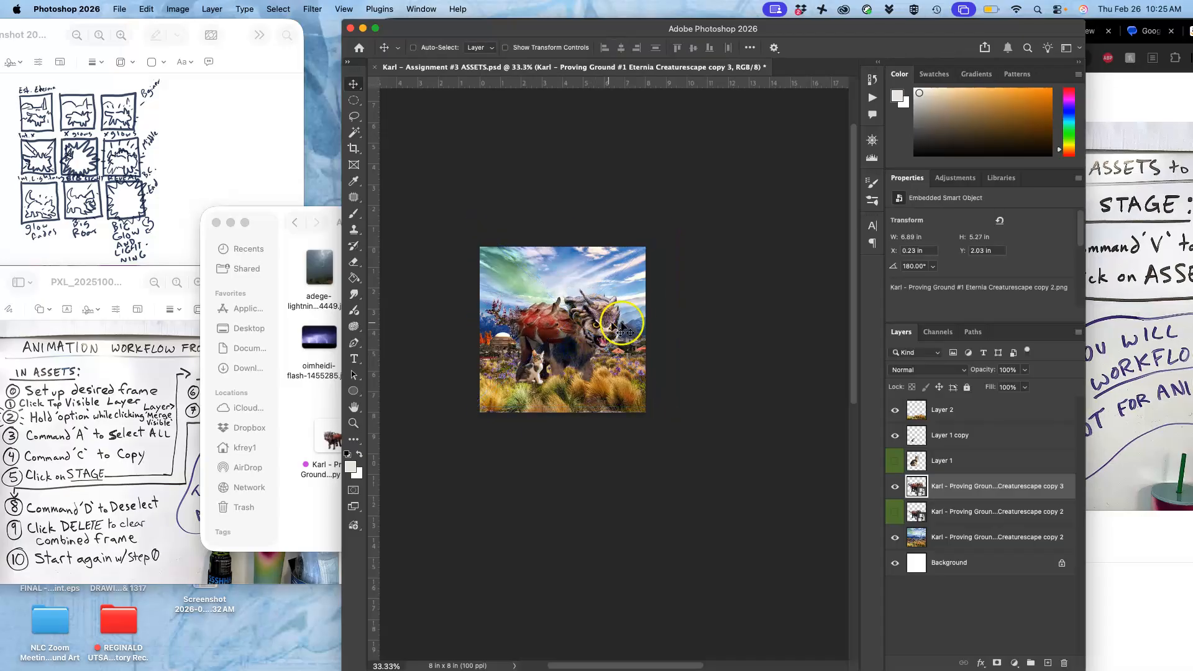
key("super+plus")
key("super+plus")
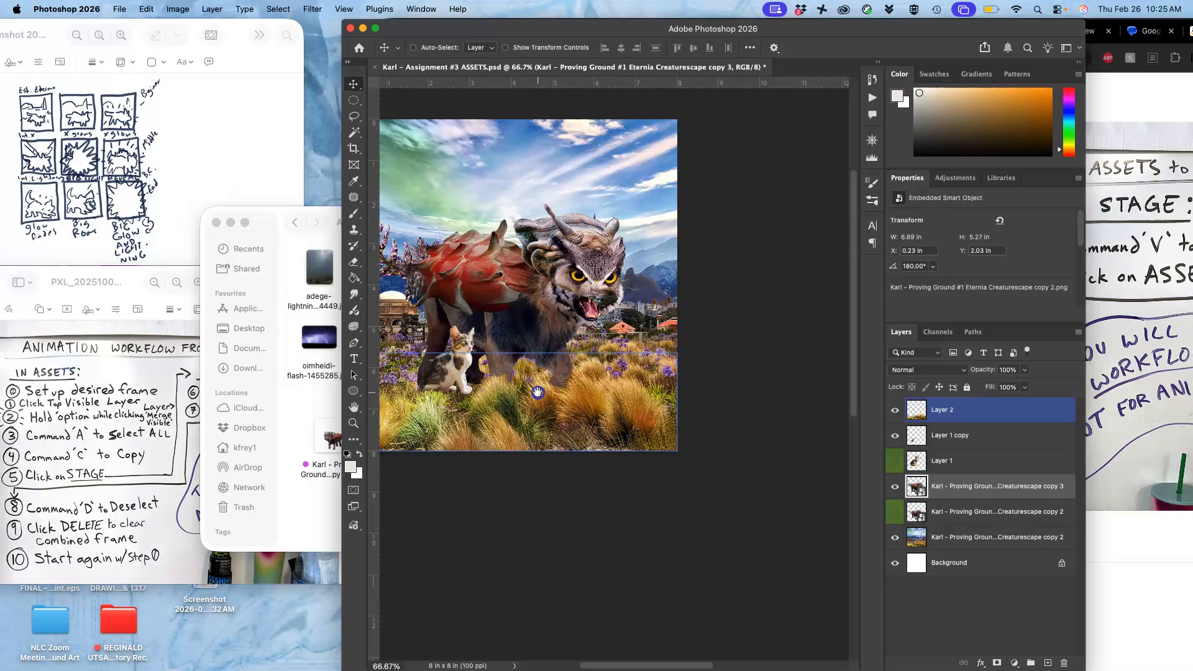
left_click_drag(537, 393, 630, 403)
left_click(585, 371, "super")
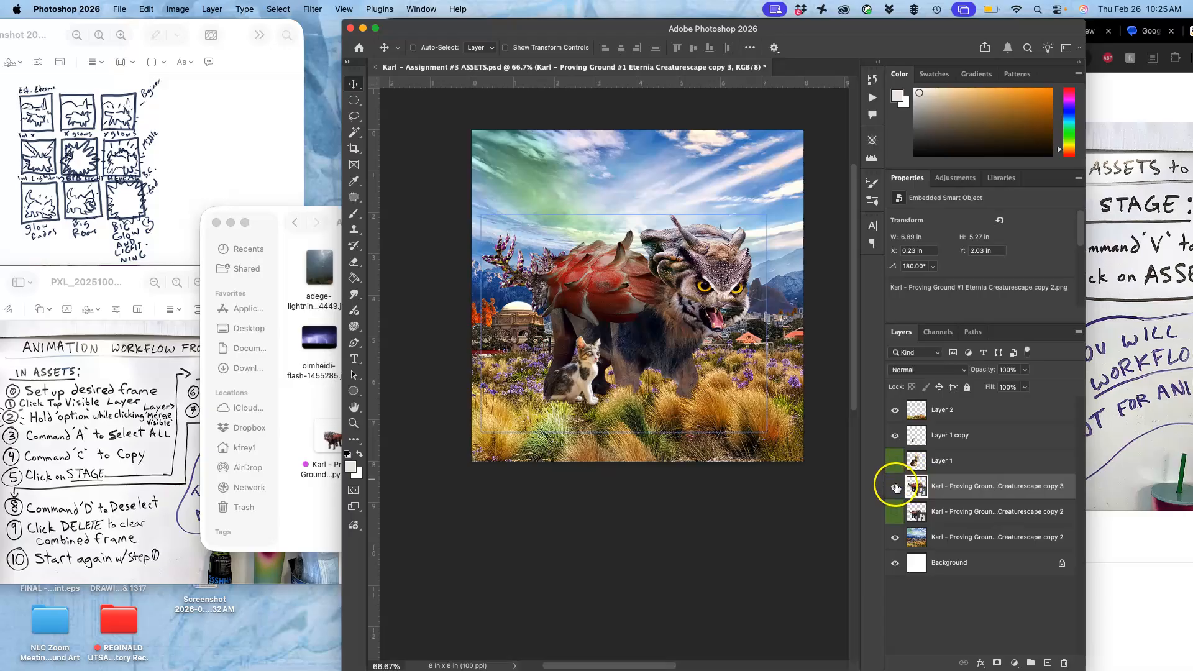
Hide the enlarged creature copy and check up close how the foreground grass overlaps the small cat by toggling the grass layer.
left_click(895, 486)
left_click(896, 411)
left_click(895, 417)
key("super+equal")
key("super+equal")
key("super+equal")
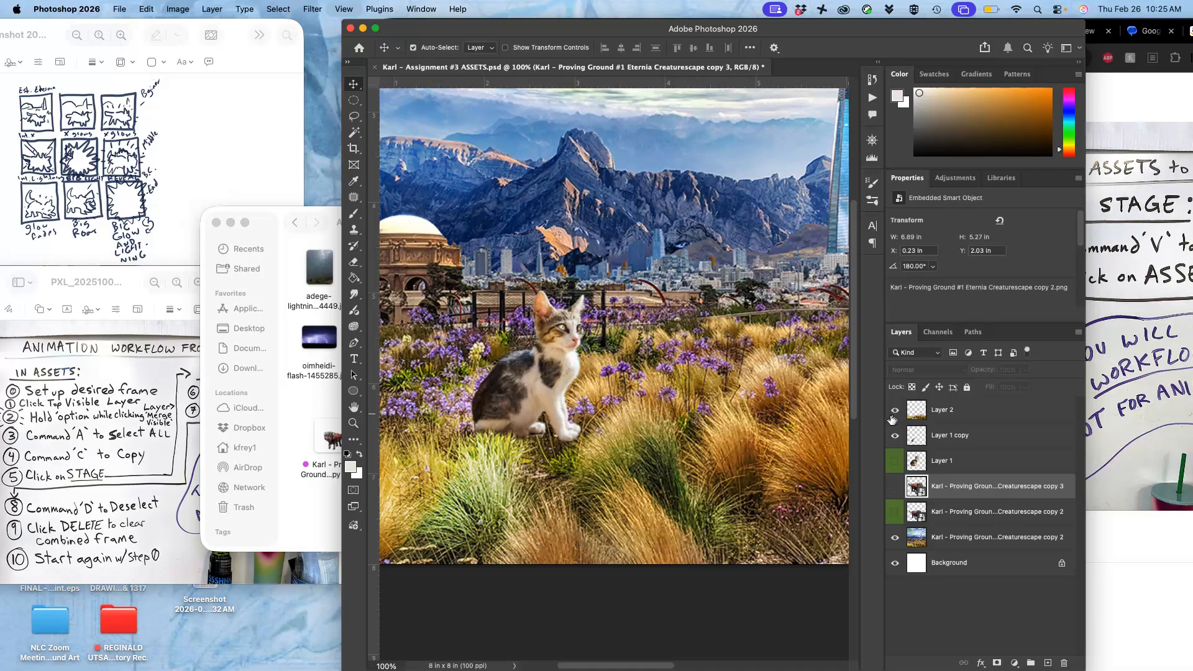
left_click_drag(553, 498, 709, 481)
left_click(895, 414)
left_click(895, 412)
left_click(894, 414)
left_click(895, 413)
left_click(895, 414)
left_click(894, 414)
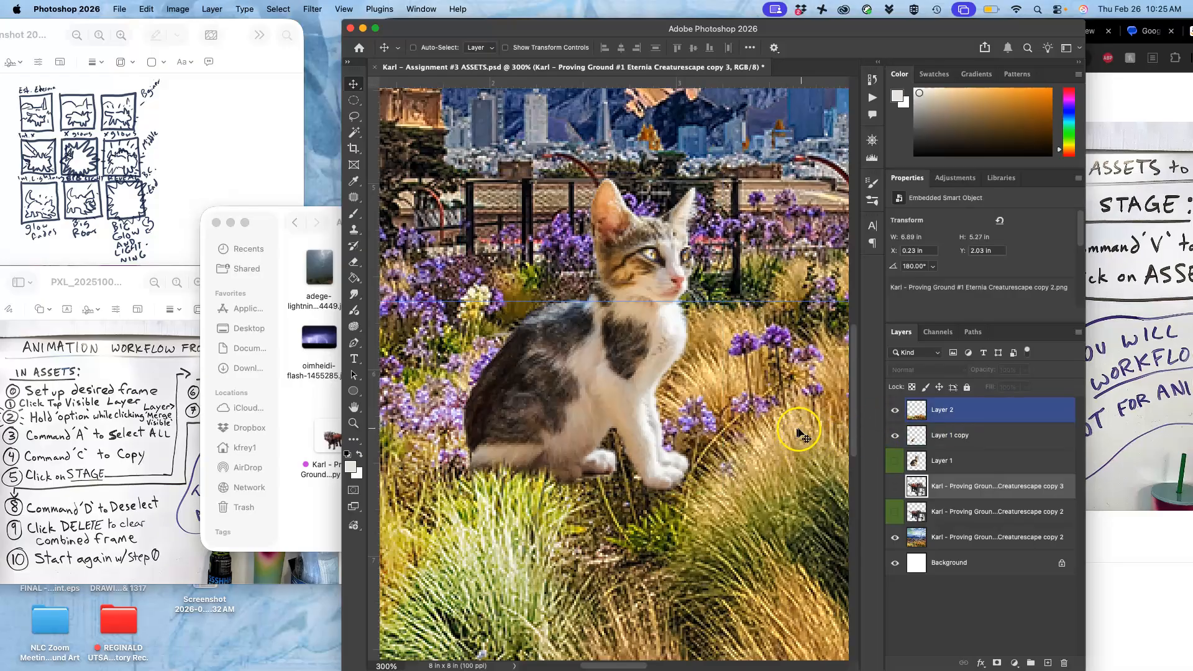
left_click_drag(675, 429, 652, 438)
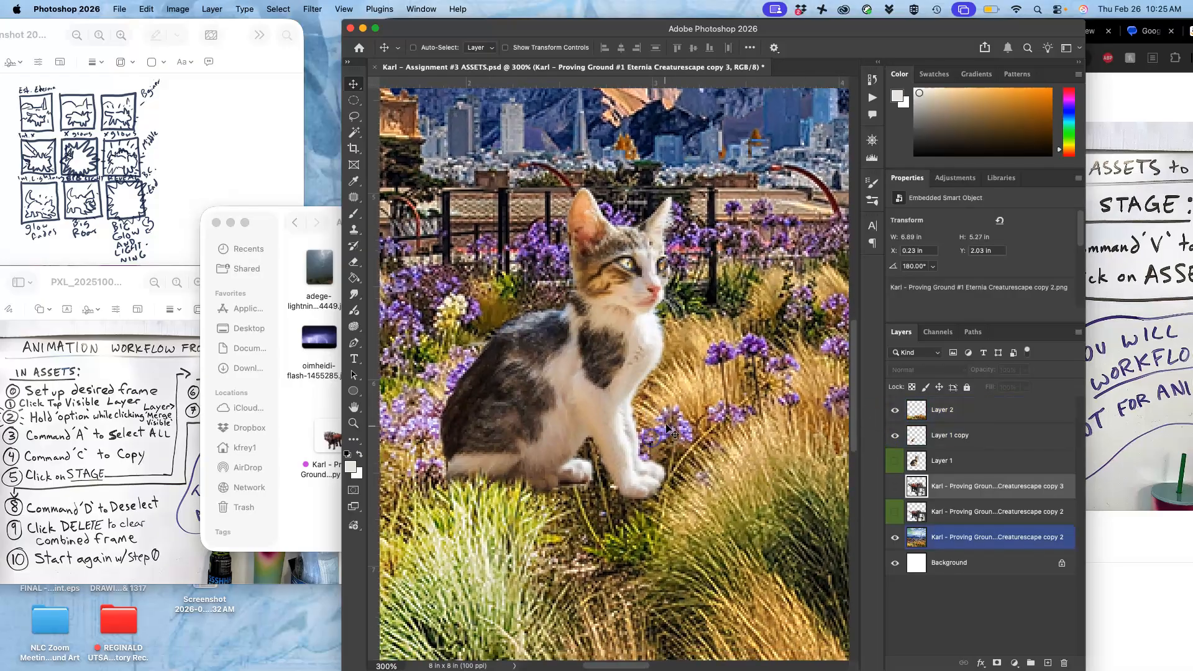
Compare the foreground grass, small cat and landscape layers by toggling each one's visibility on the full canvas.
key("super+minus")
key("super+minus")
left_click(765, 425)
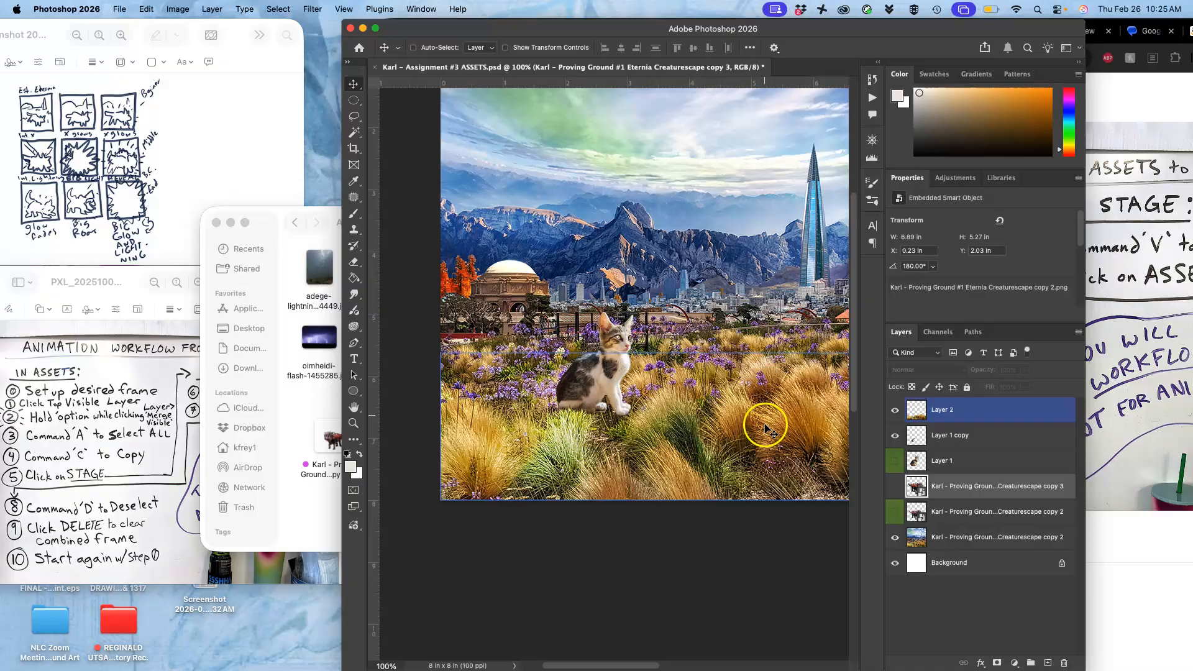
left_click_drag(719, 415, 652, 489)
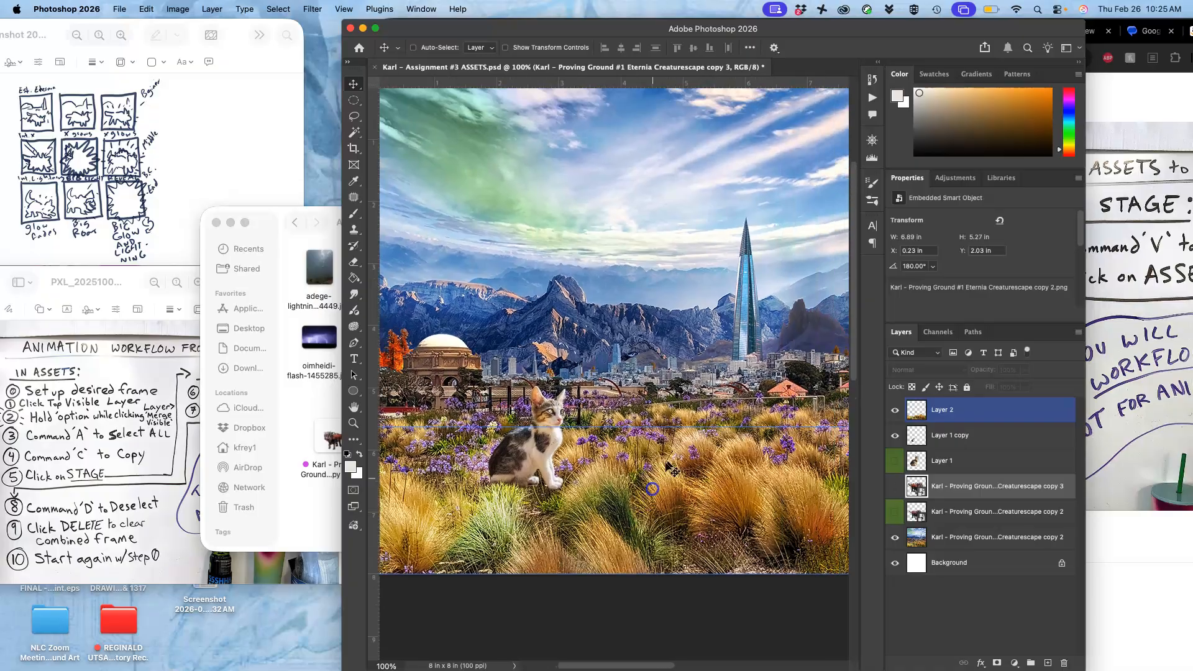
key("super+minus")
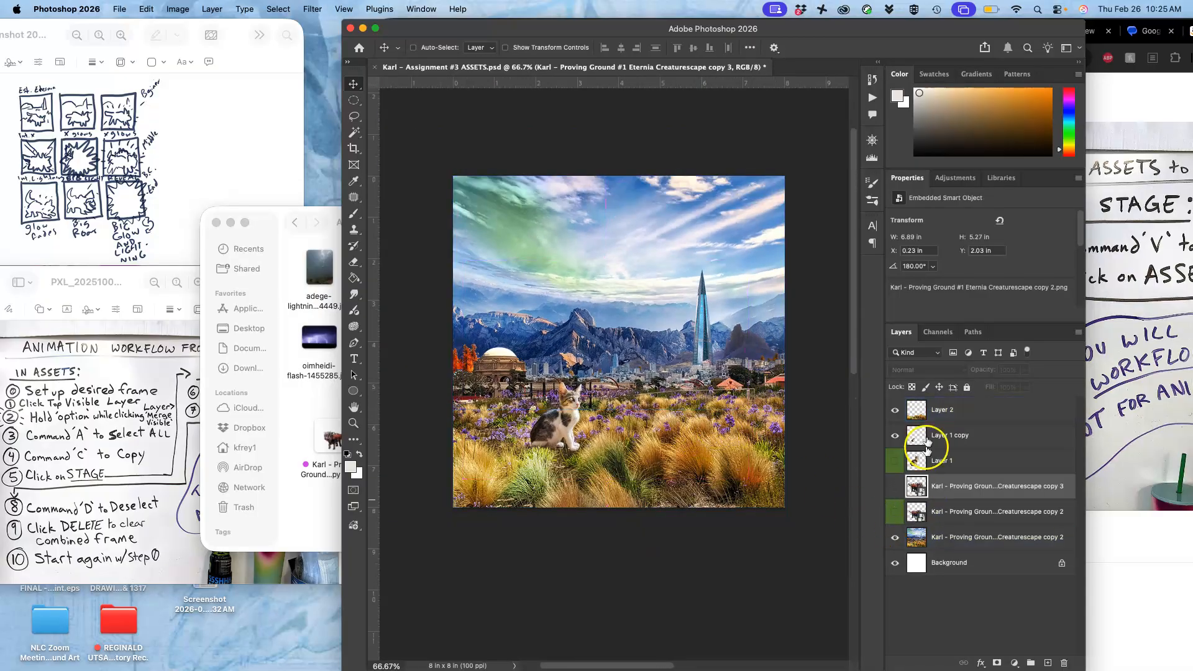
left_click(892, 411)
left_click(892, 412)
left_click(893, 437)
left_click(893, 437)
left_click(892, 536)
left_click(893, 536)
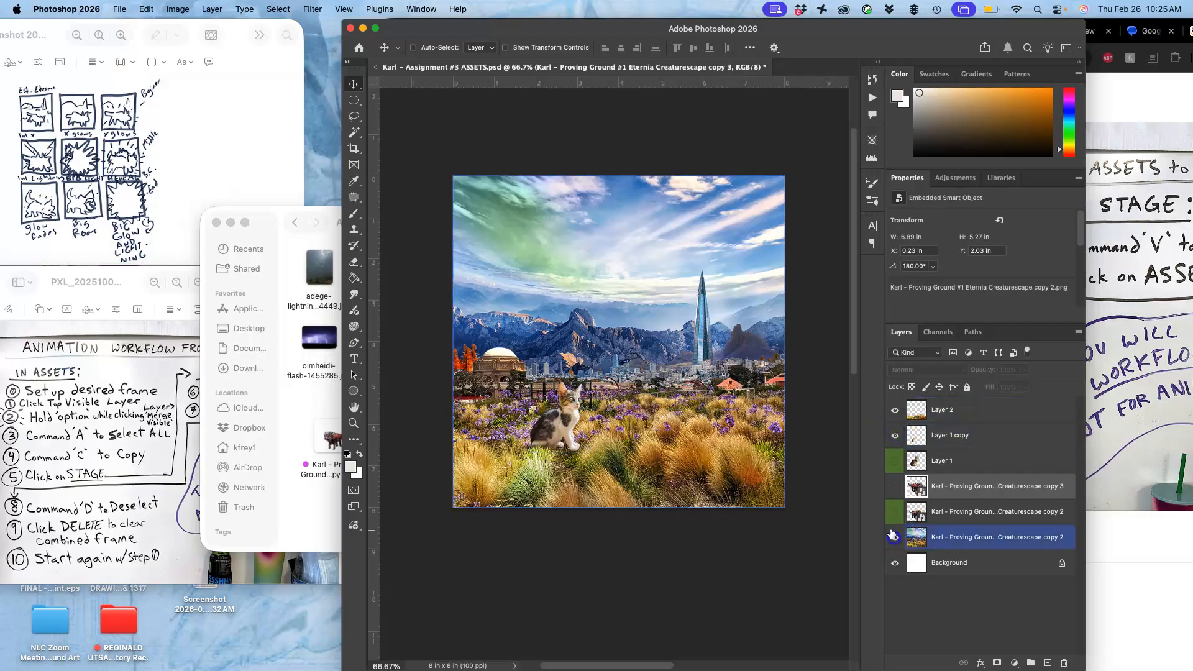
Switch to Finder, reposition and widen its window, and open the Proving Ground #1 folder.
left_click(295, 262)
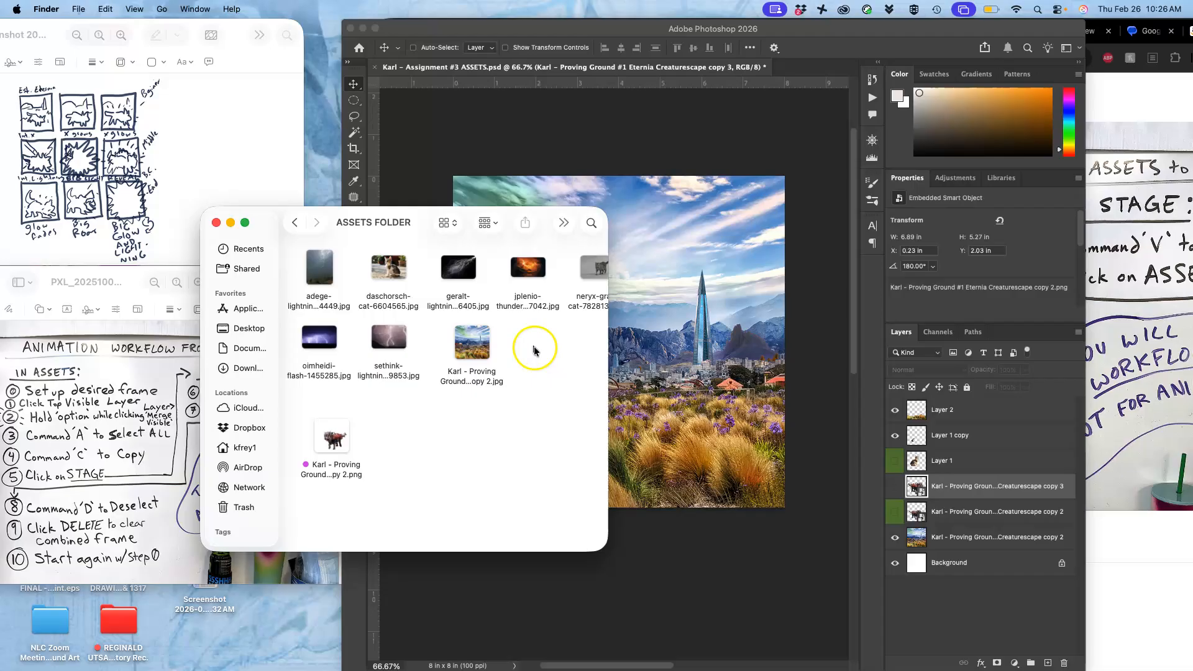
left_click_drag(505, 218, 407, 231)
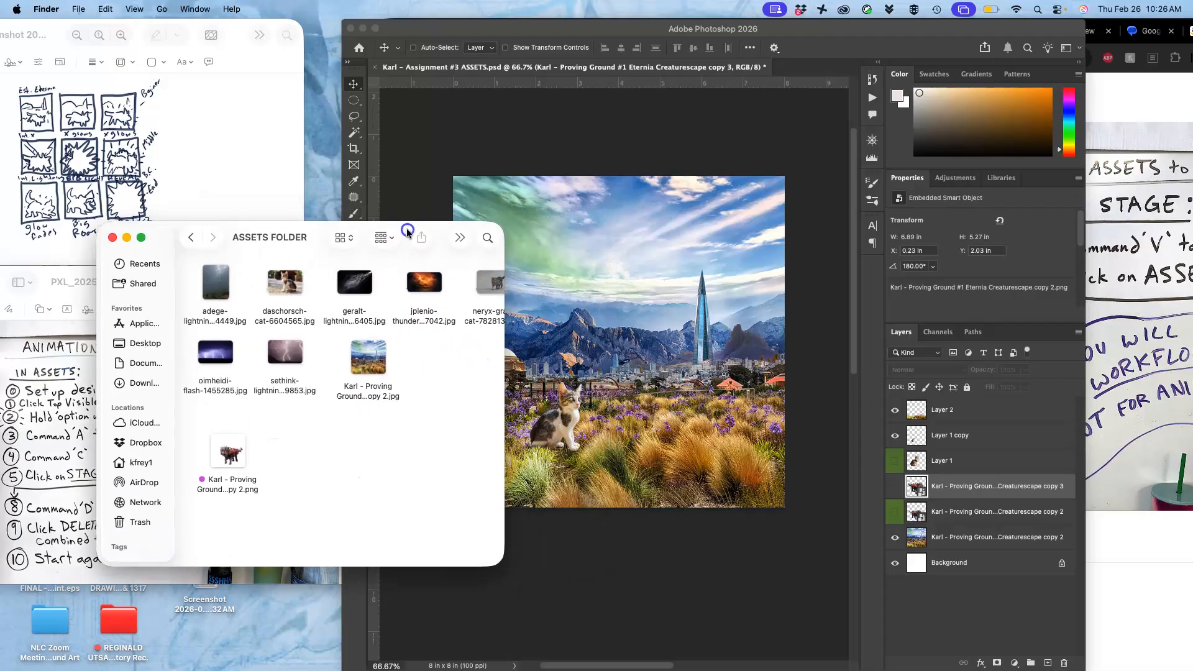
left_click_drag(503, 564, 595, 567)
left_click(193, 237)
left_click(192, 238)
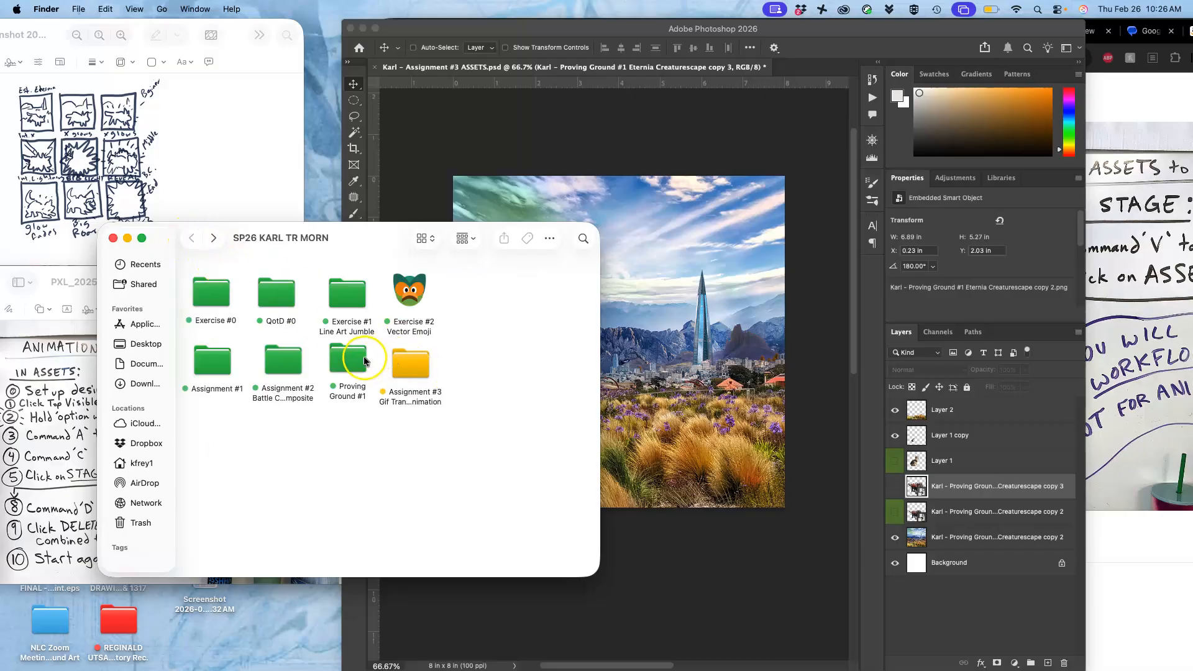
double_click(352, 364)
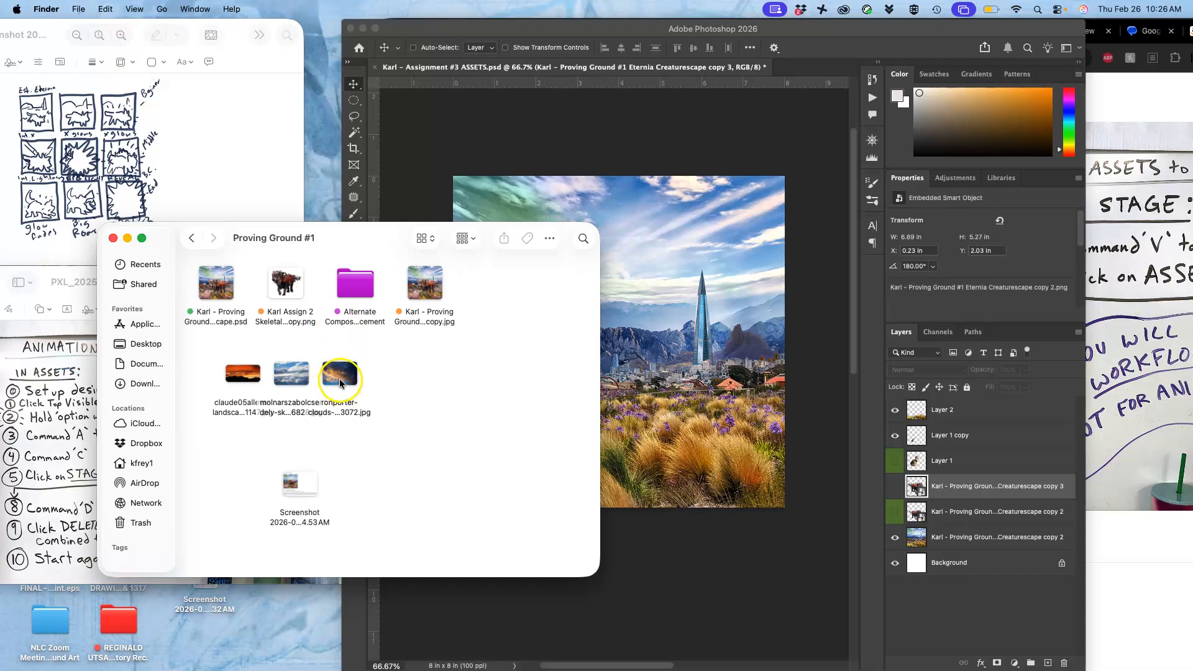
Copy the red sunset landscape image and the orange-lit clouds image from Proving Ground #1 to the desktop.
left_click(248, 376)
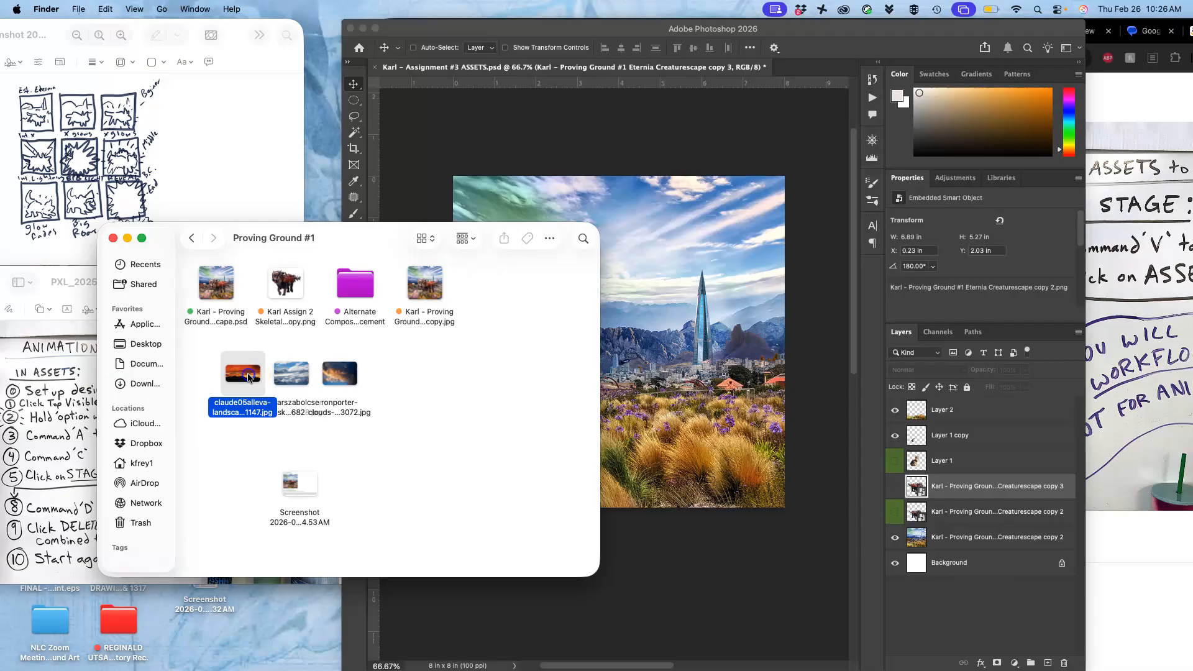
left_click_drag(248, 376, 327, 180)
left_click_drag(333, 375, 318, 189)
left_click_drag(317, 146, 317, 147)
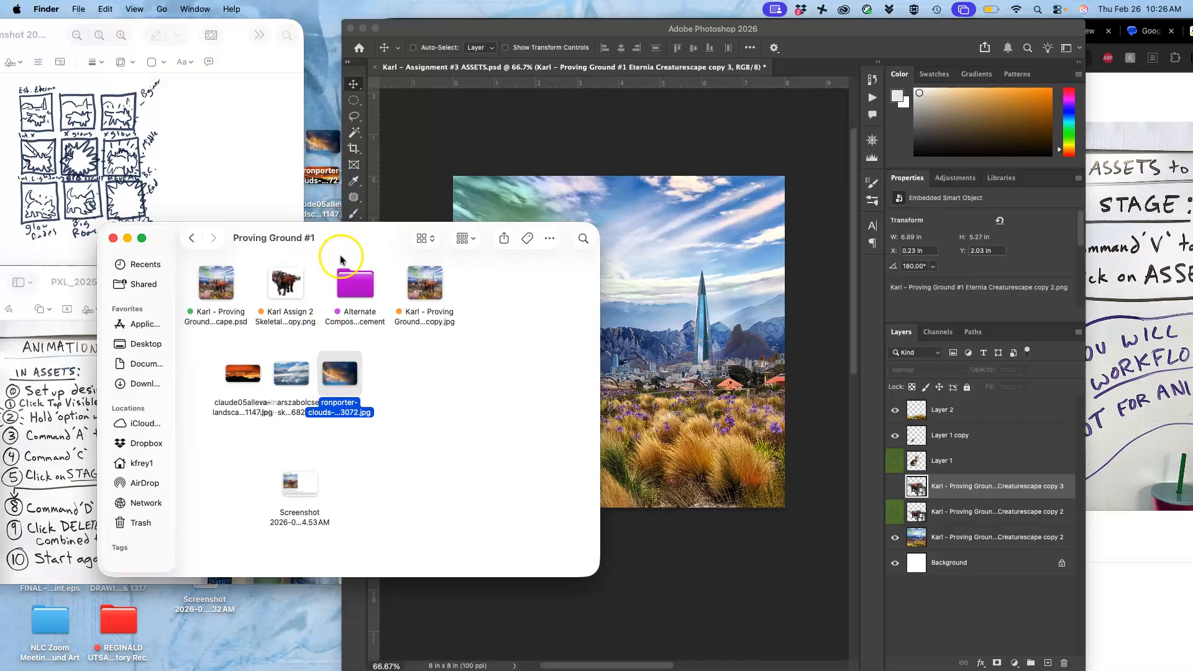
Open the Assignment #3 folder and move the sunset landscape and clouds images from the desktop into its ASSETS FOLDER.
left_click(194, 242)
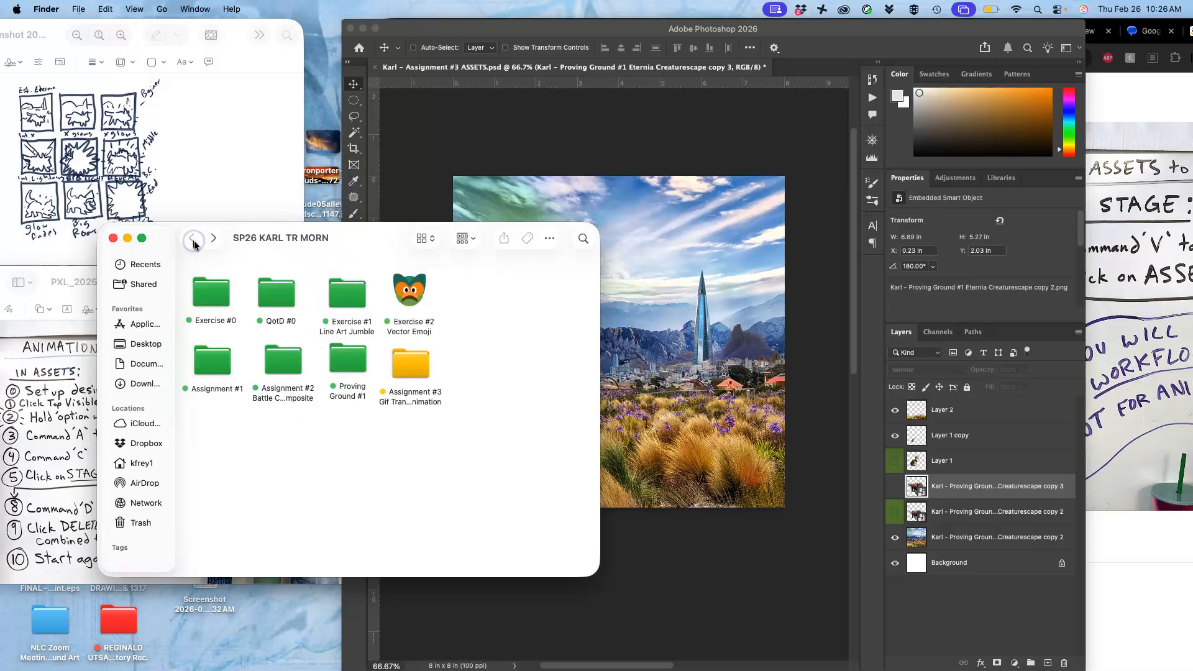
double_click(412, 377)
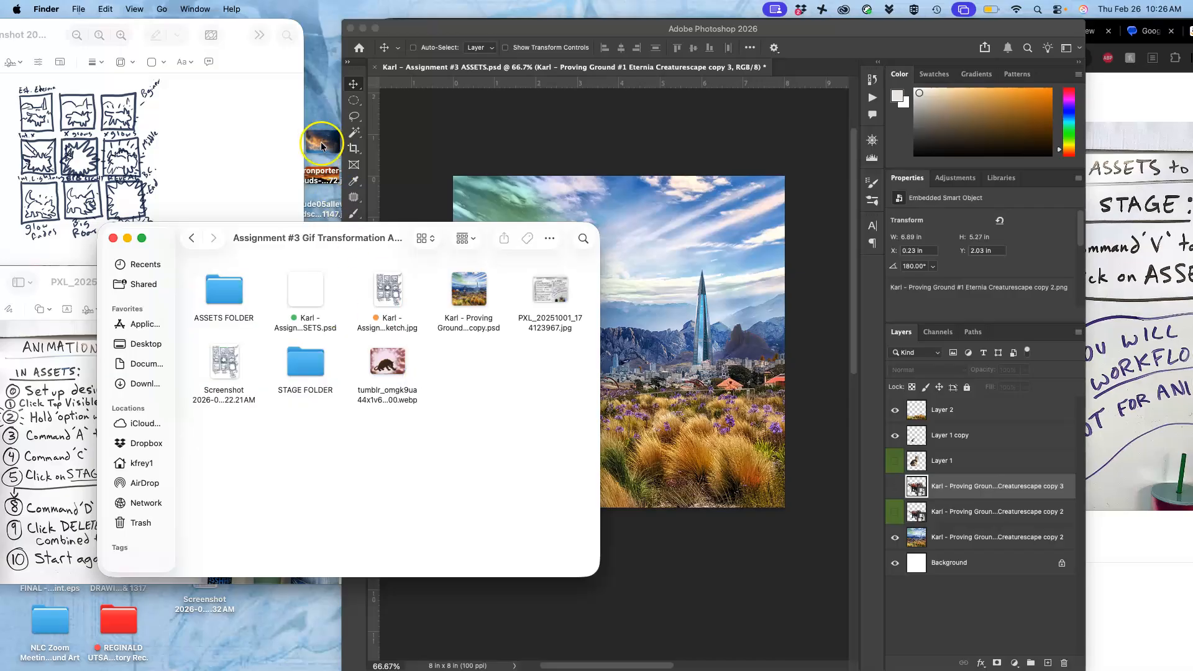
left_click_drag(324, 199, 325, 198)
left_click_drag(327, 142, 489, 408)
Place the sunset landscape image in the Photoshop ASSETS document and stretch it beyond the canvas to 68.82% width and 342.22% height.
left_click_drag(497, 357, 669, 352)
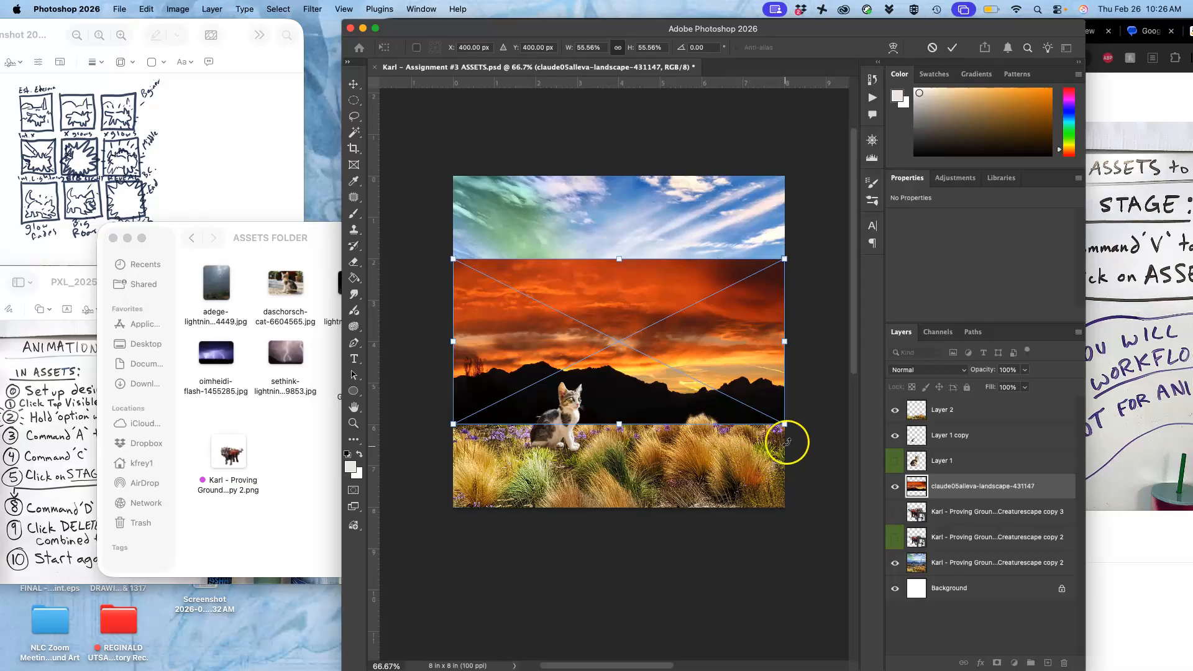
left_click_drag(784, 425, 823, 497)
scroll(692, 360, "up", 10)
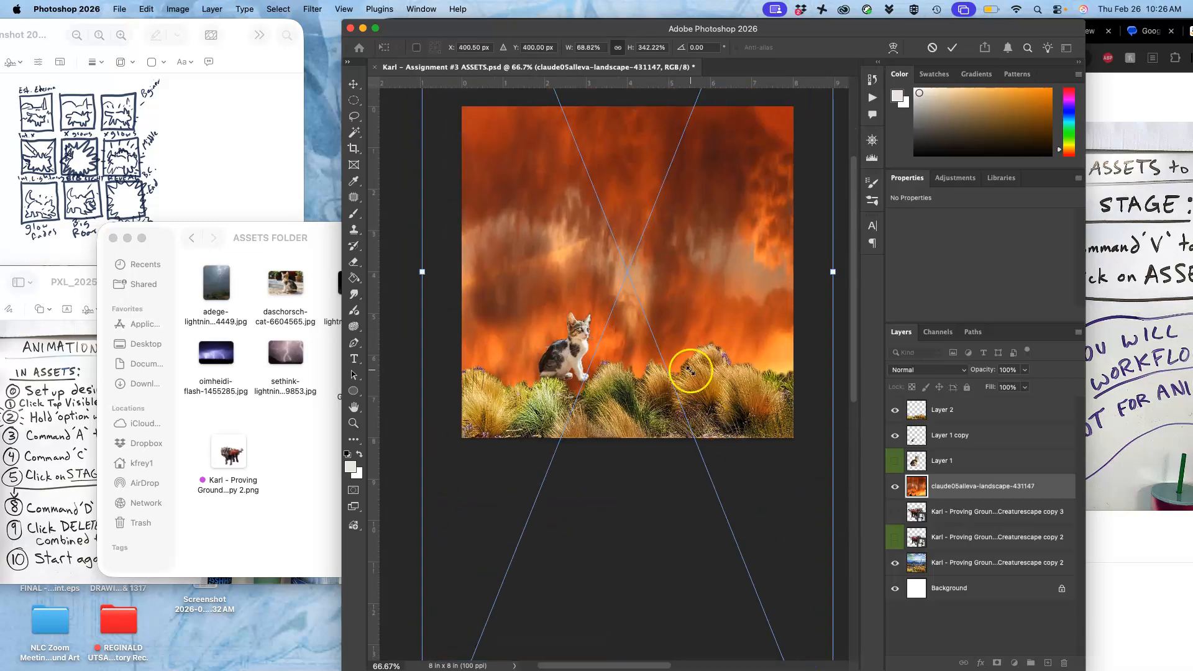
key("Return")
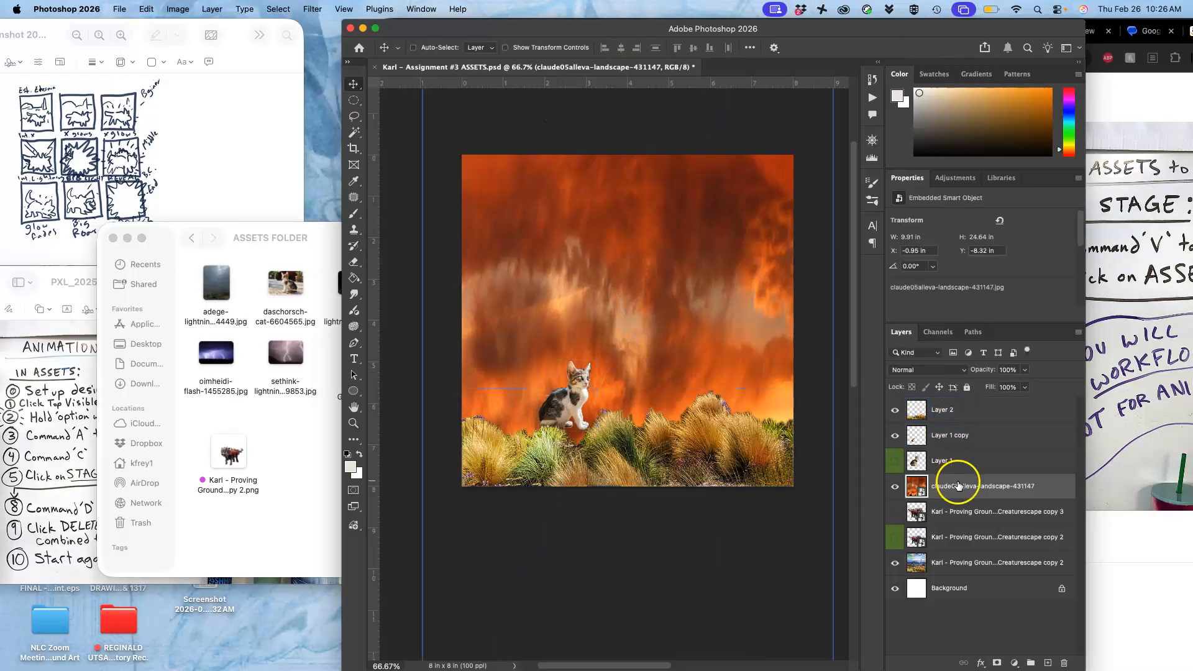
Widen the sunset landscape layer to 218.47% and move it so its left edge meets the canvas's left edge.
key("super+minus")
key("super+minus")
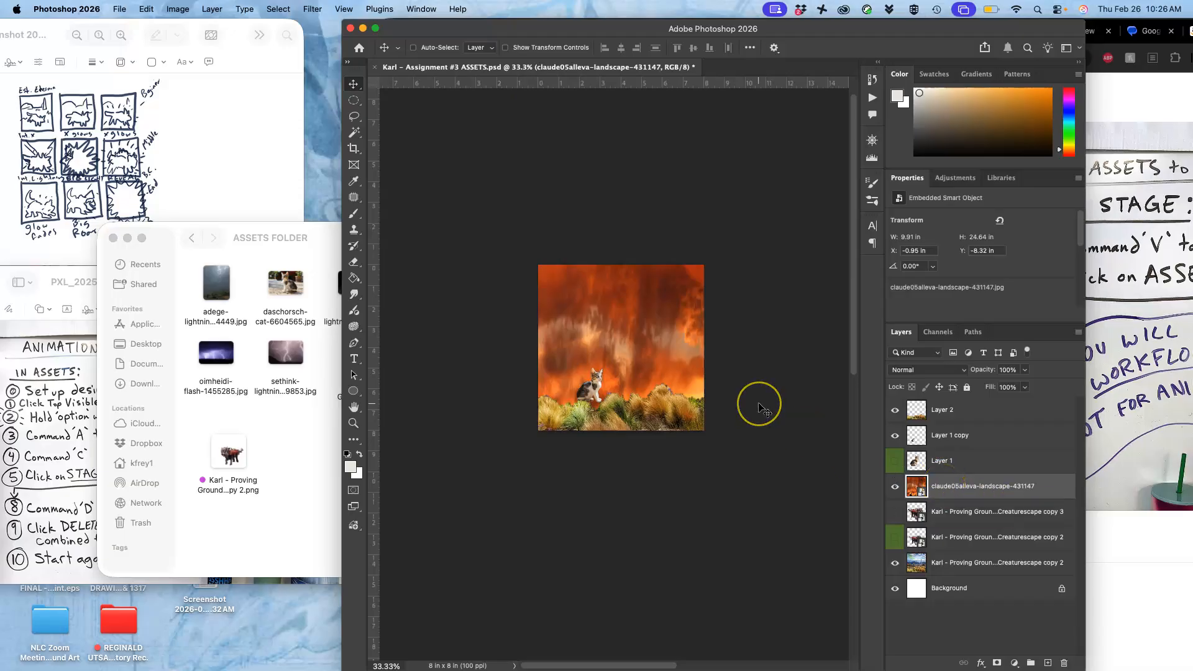
key("super+t")
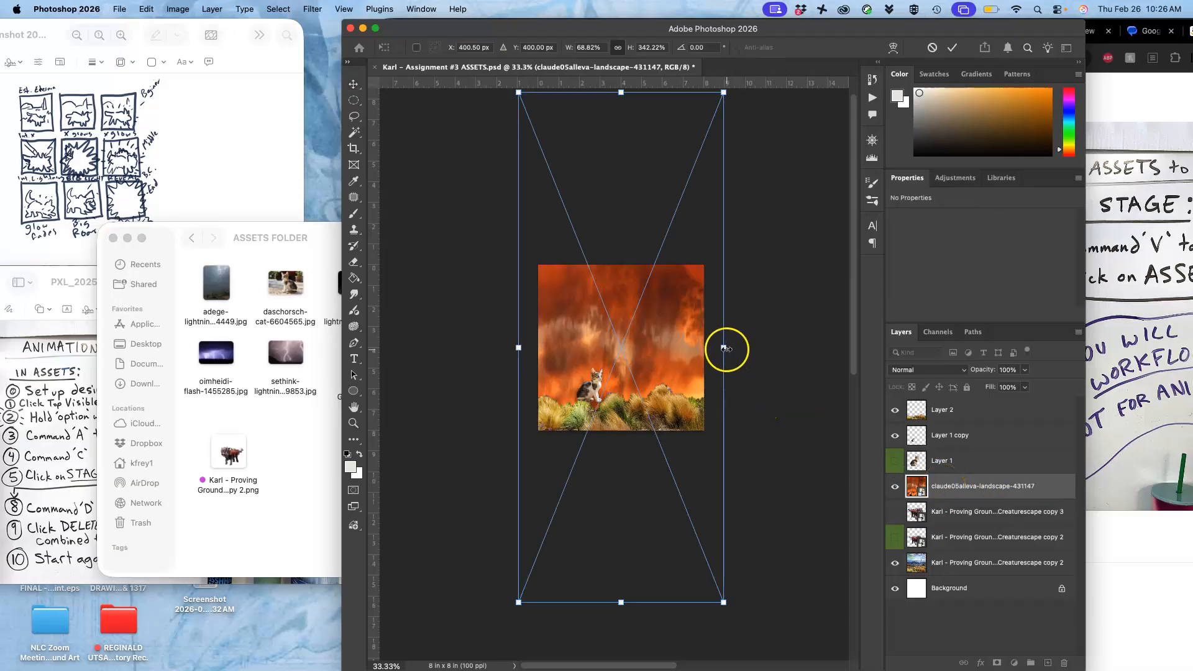
left_click_drag(726, 349, 832, 348)
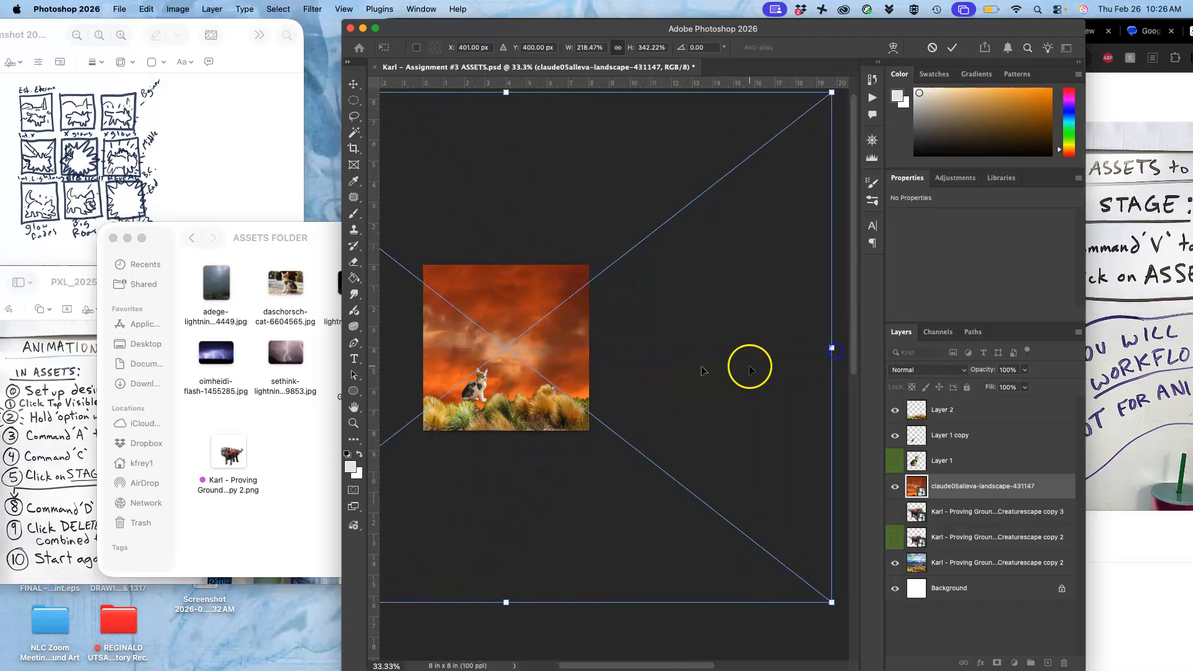
left_click_drag(567, 368, 801, 374)
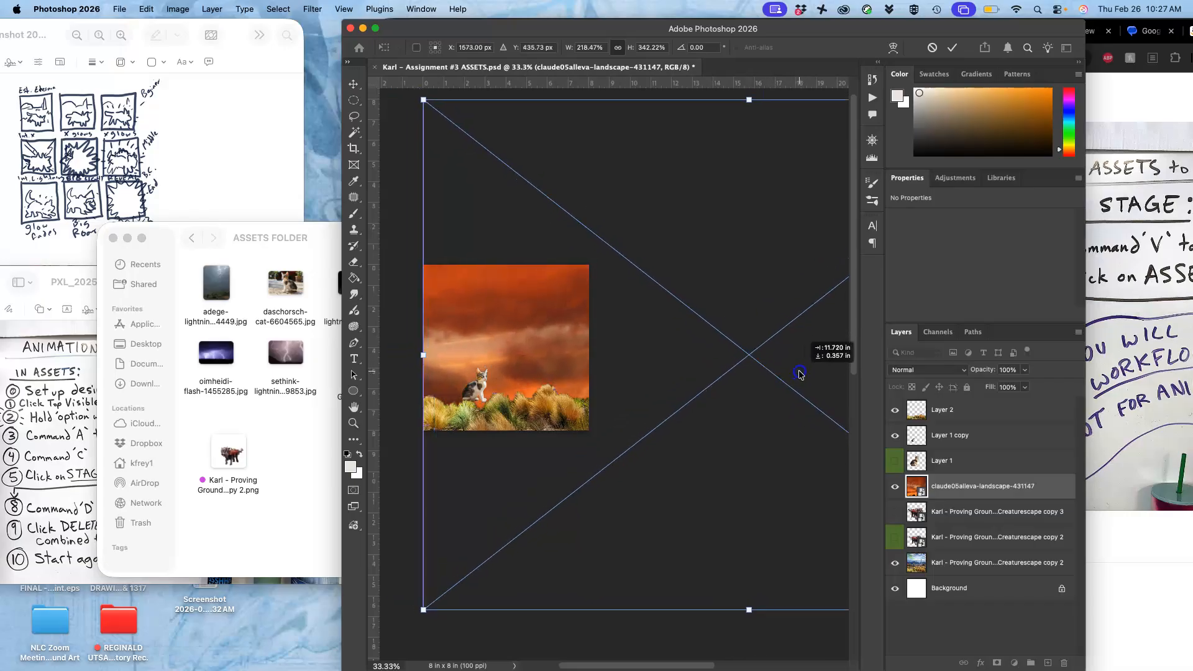
left_click_drag(797, 373, 798, 373)
key("Return")
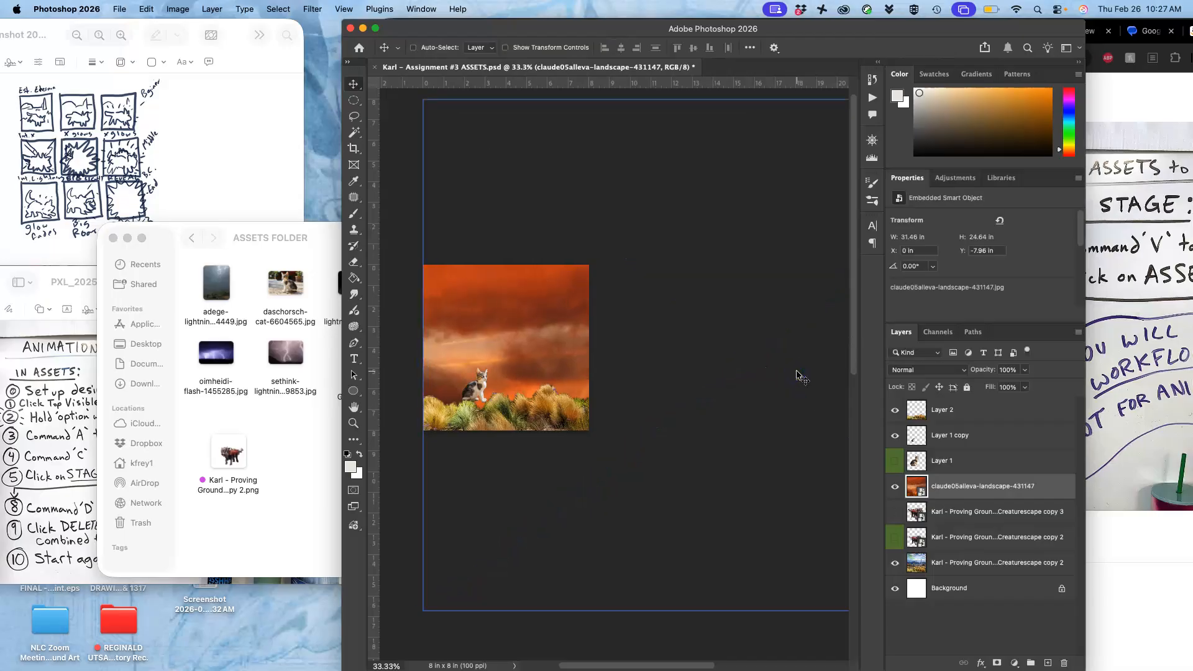
Rasterize the sunset landscape layer and lower its opacity to 37%.
right_click(992, 487)
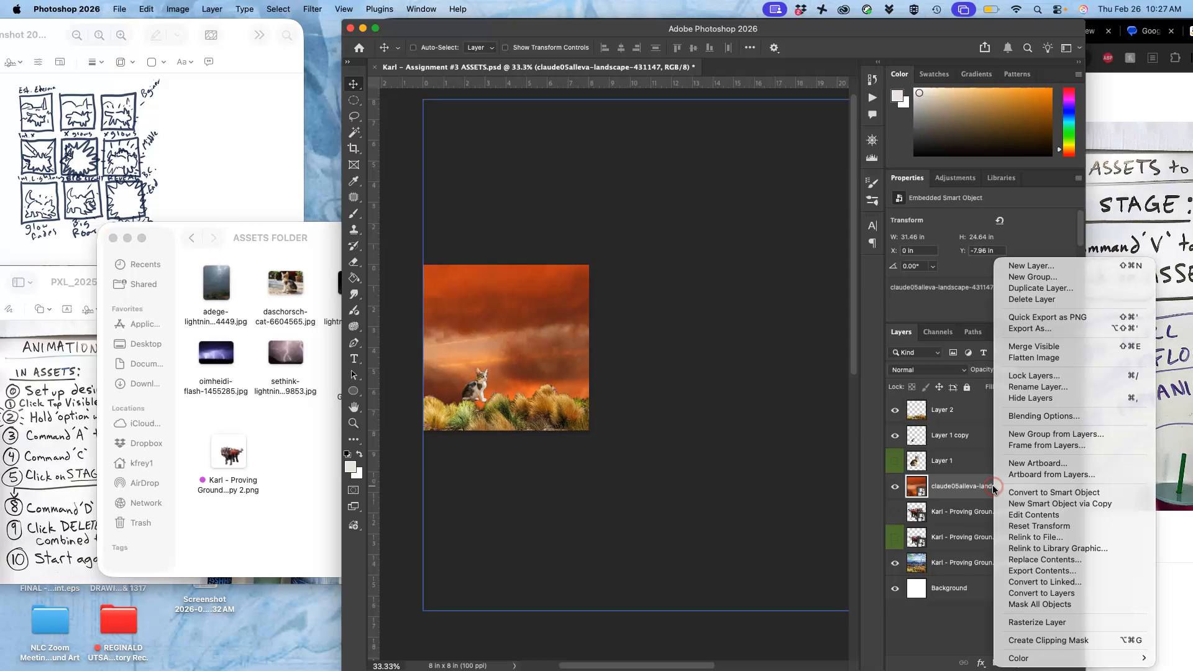
left_click(1018, 622)
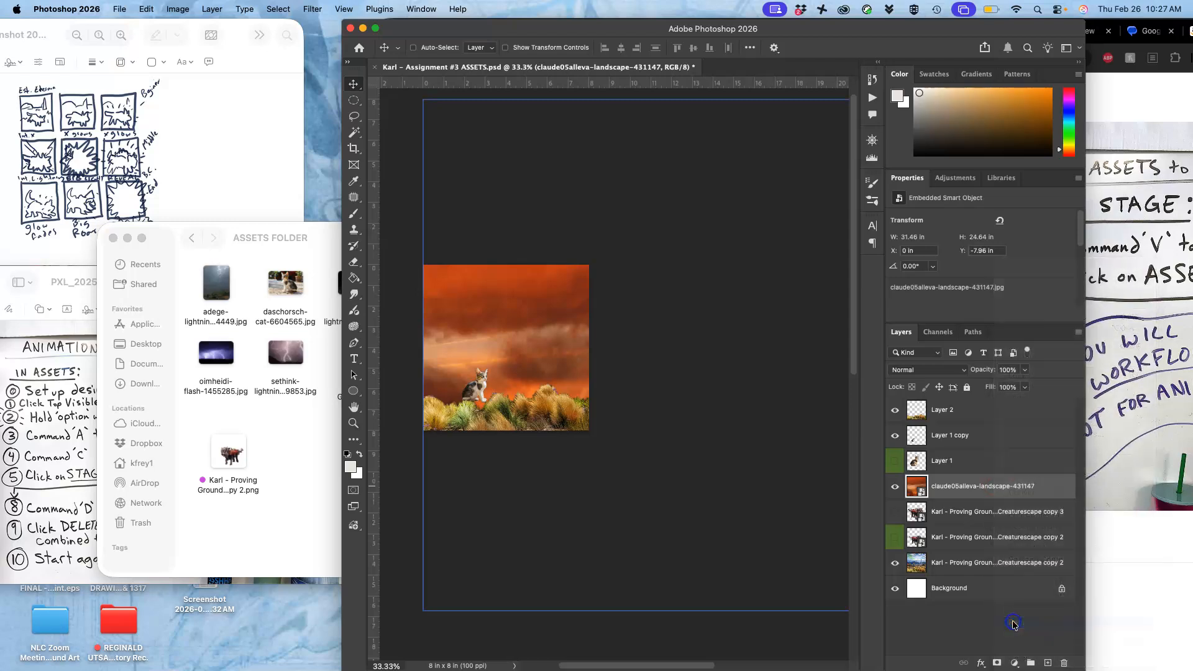
key("super+minus")
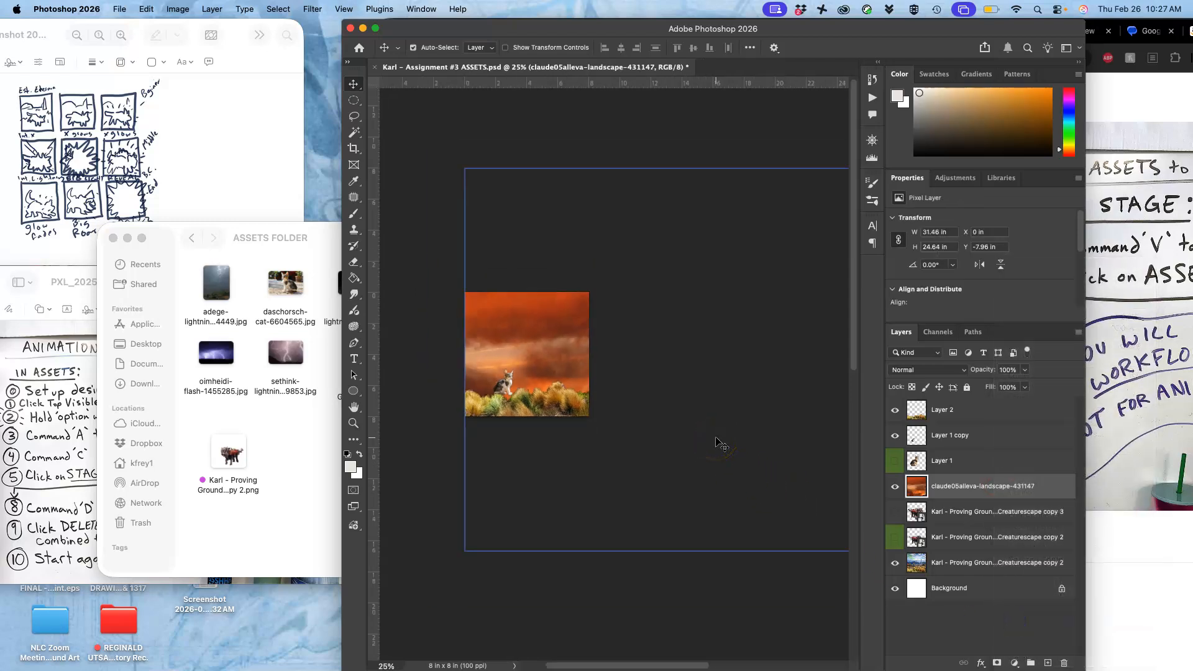
scroll(715, 439, "down", 2)
scroll(715, 438, "right", 2)
left_click(894, 511)
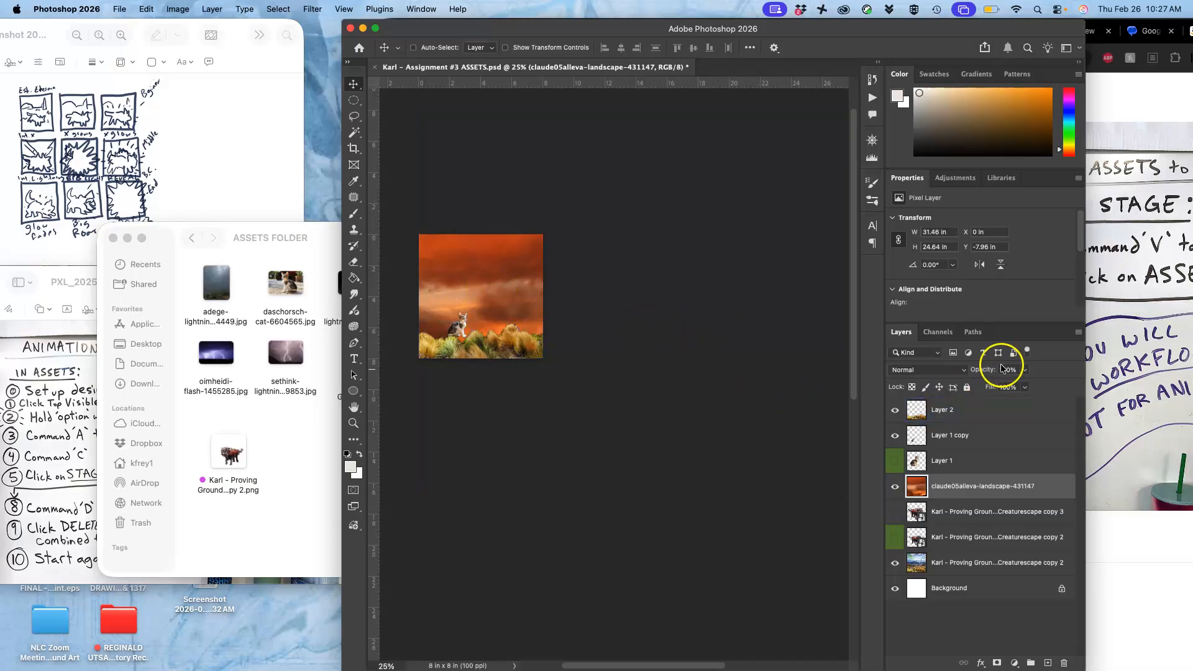
left_click(989, 386)
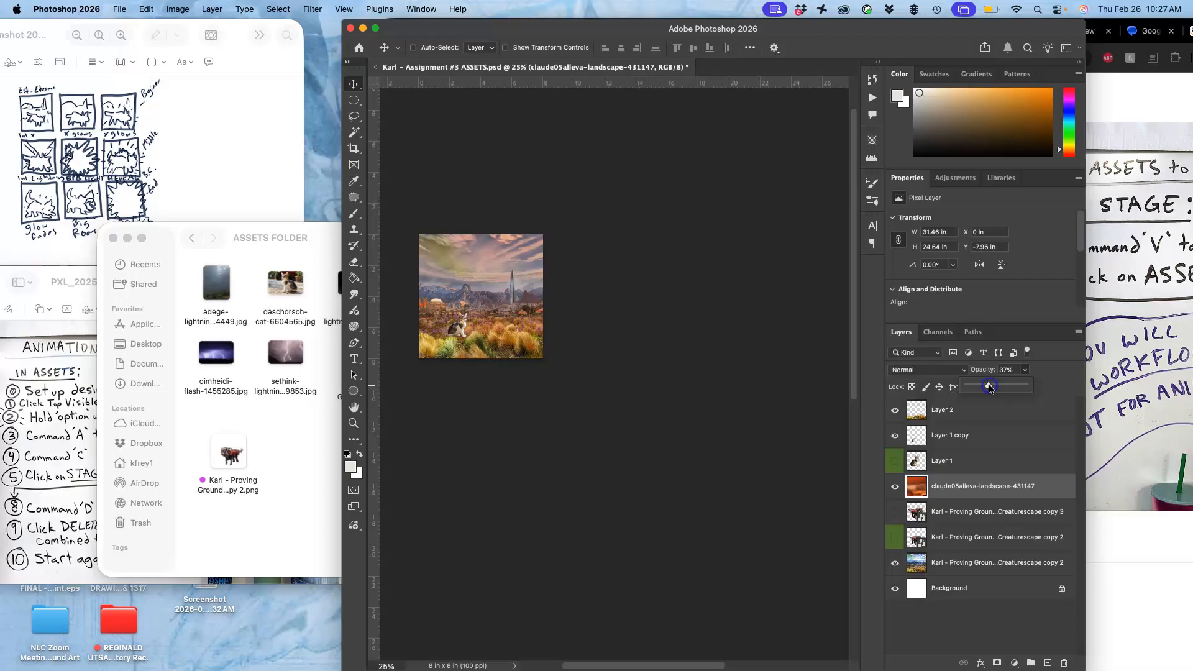
Set the sunset landscape layer's blend mode to Soft Light.
key("super+equal")
key("super+equal")
key("super+equal")
left_click(654, 389)
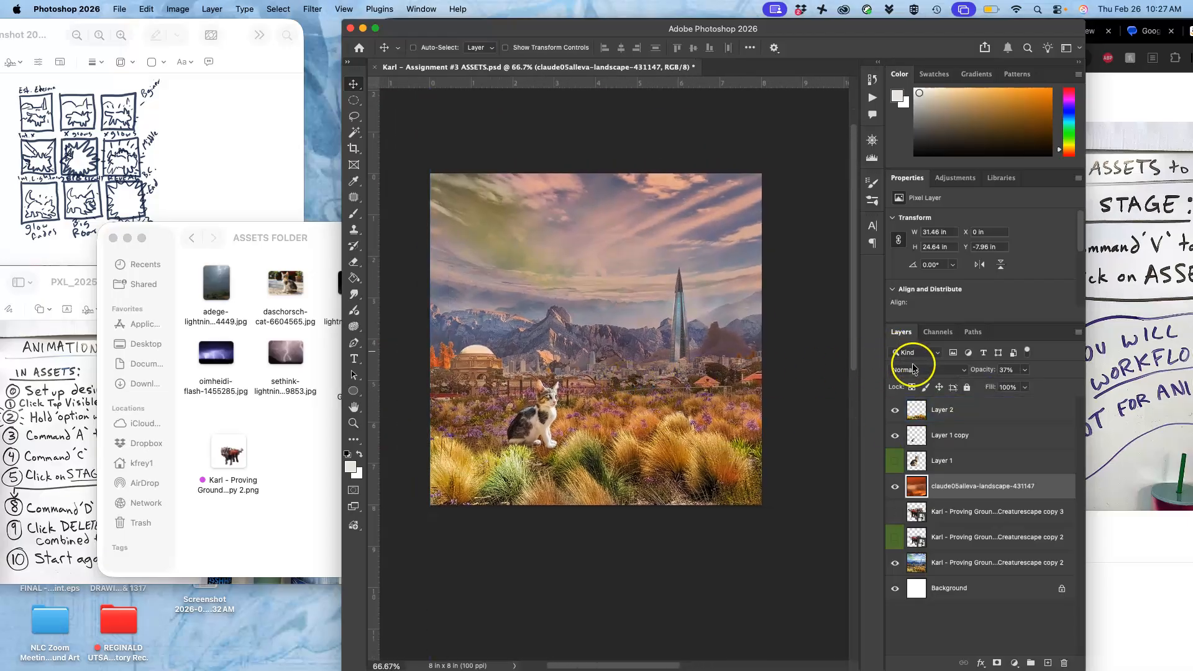
left_click(911, 370)
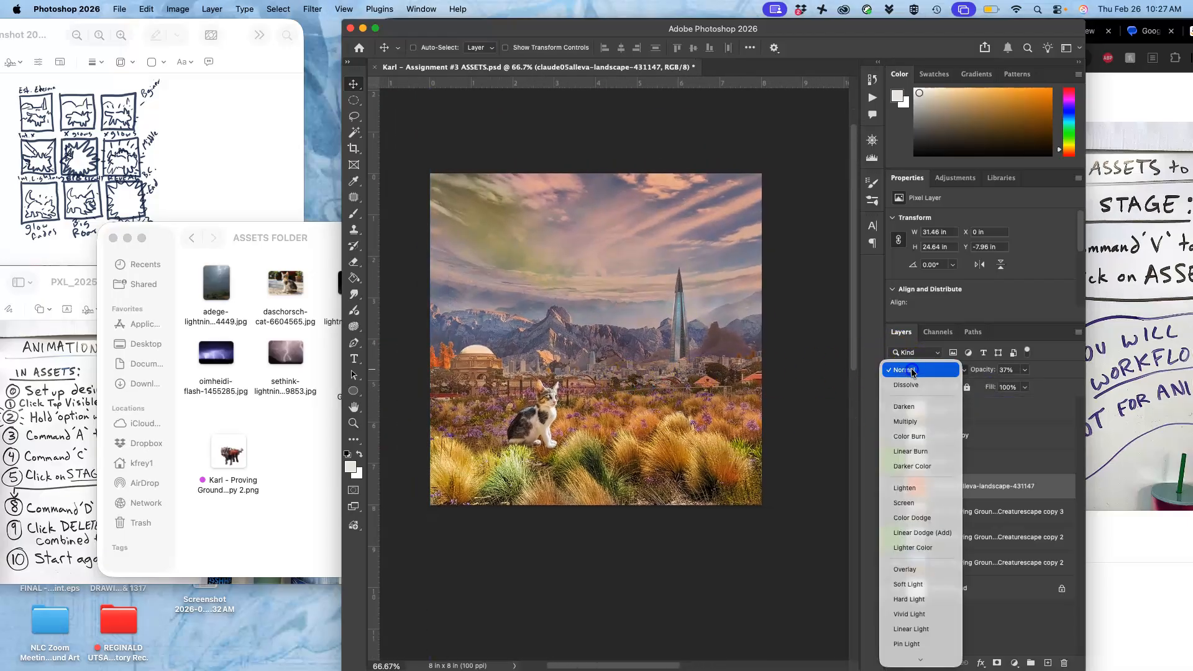
left_click(916, 590)
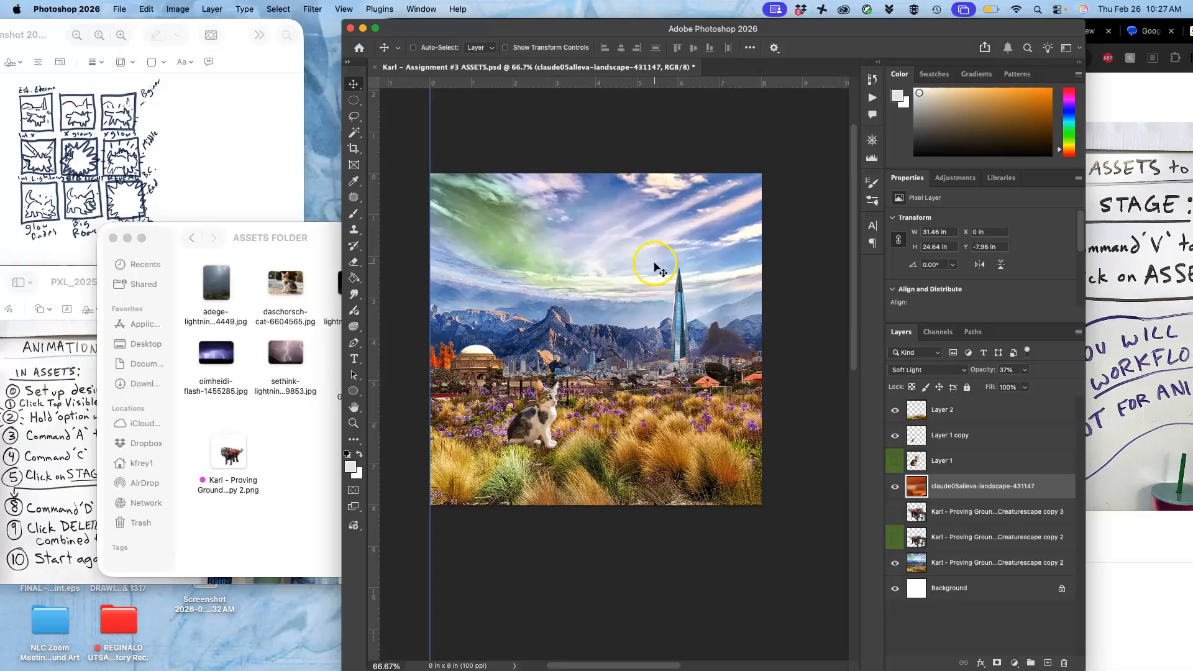
Shift the sunset landscape layer leftward and slightly down over the scene, and raise its opacity to 66%.
mouse_move(655, 266)
left_mouse_down()
mouse_move(631, 258)
mouse_move(491, 299)
mouse_move(425, 303)
mouse_move(640, 256)
mouse_move(410, 283)
mouse_move(630, 255)
mouse_move(404, 306)
mouse_move(492, 274)
mouse_move(634, 269)
left_mouse_up()
left_click(1025, 370)
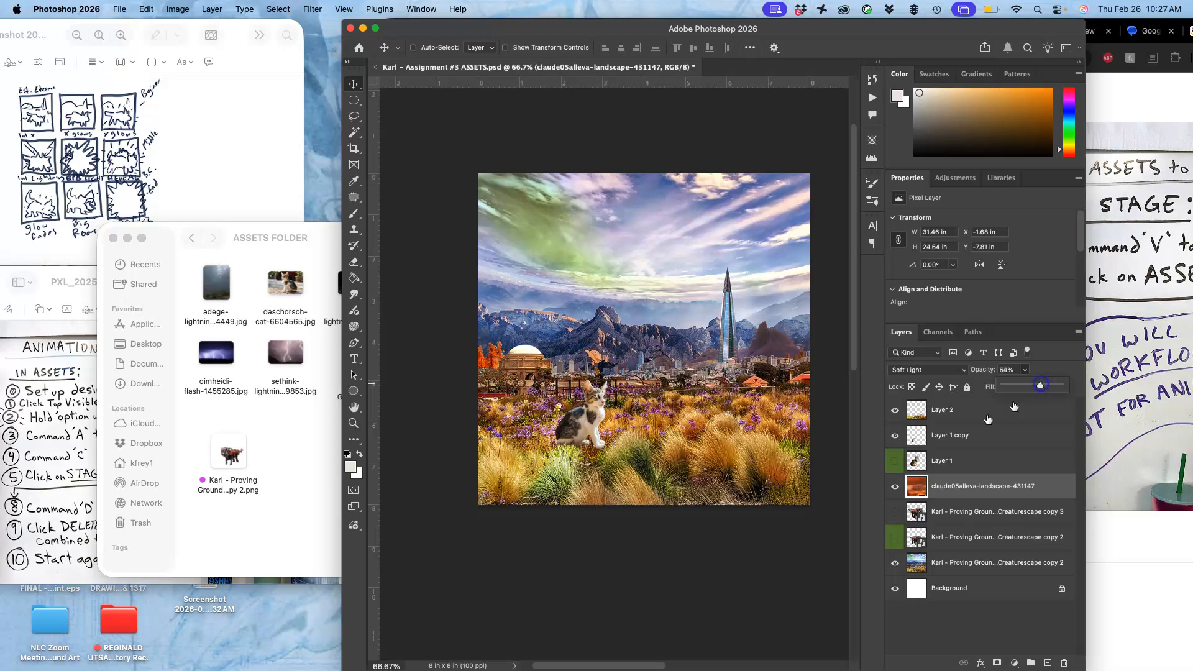
left_click_drag(752, 329, 688, 357)
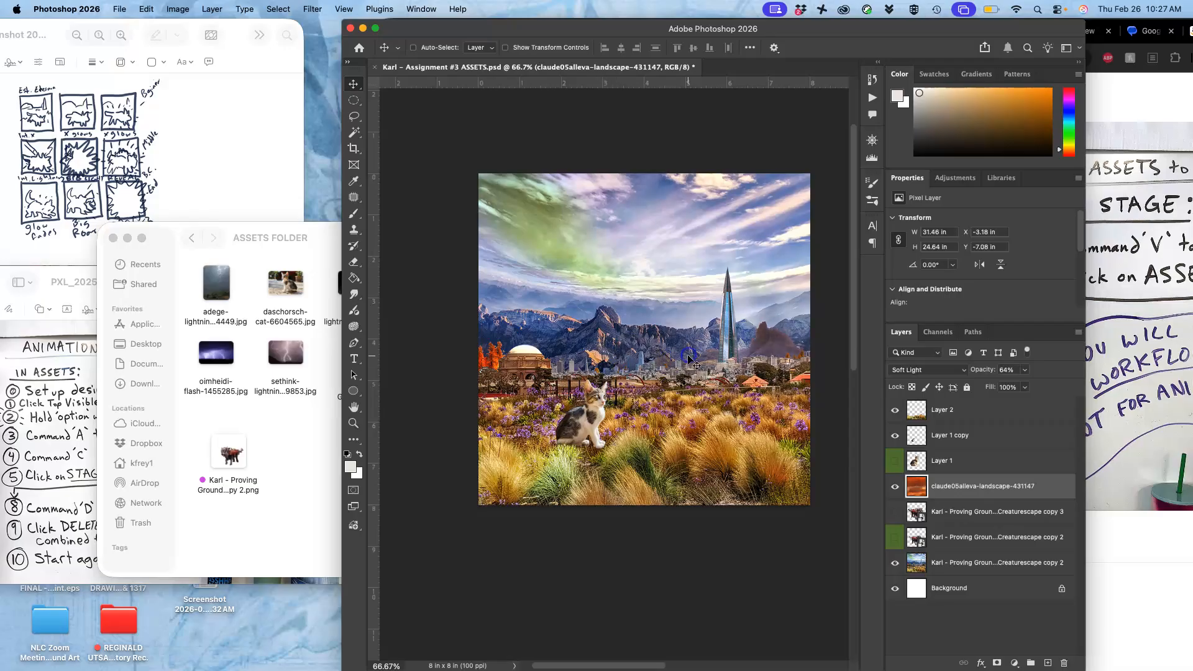
scroll(689, 359, "right", 2)
left_click(1024, 372)
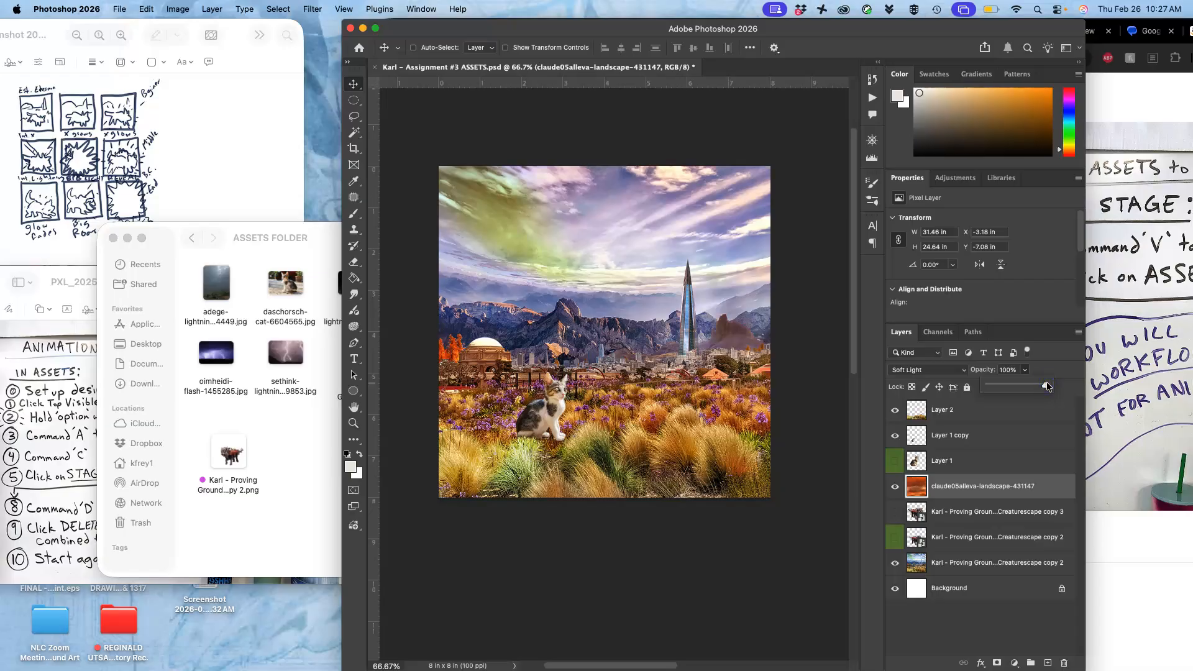
left_click_drag(1044, 387, 1022, 386)
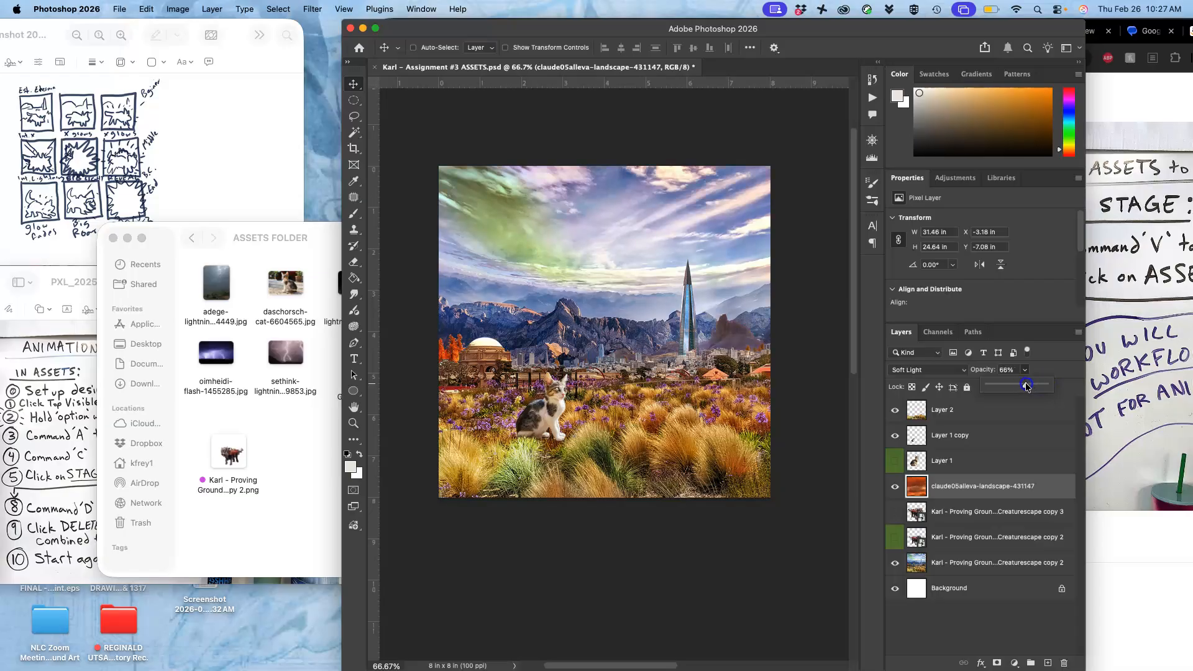
Move the sunset landscape layer down and right so its left edge lines up with the canvas's left edge.
left_click_drag(639, 312, 704, 338)
key("super+minus")
key("super+minus")
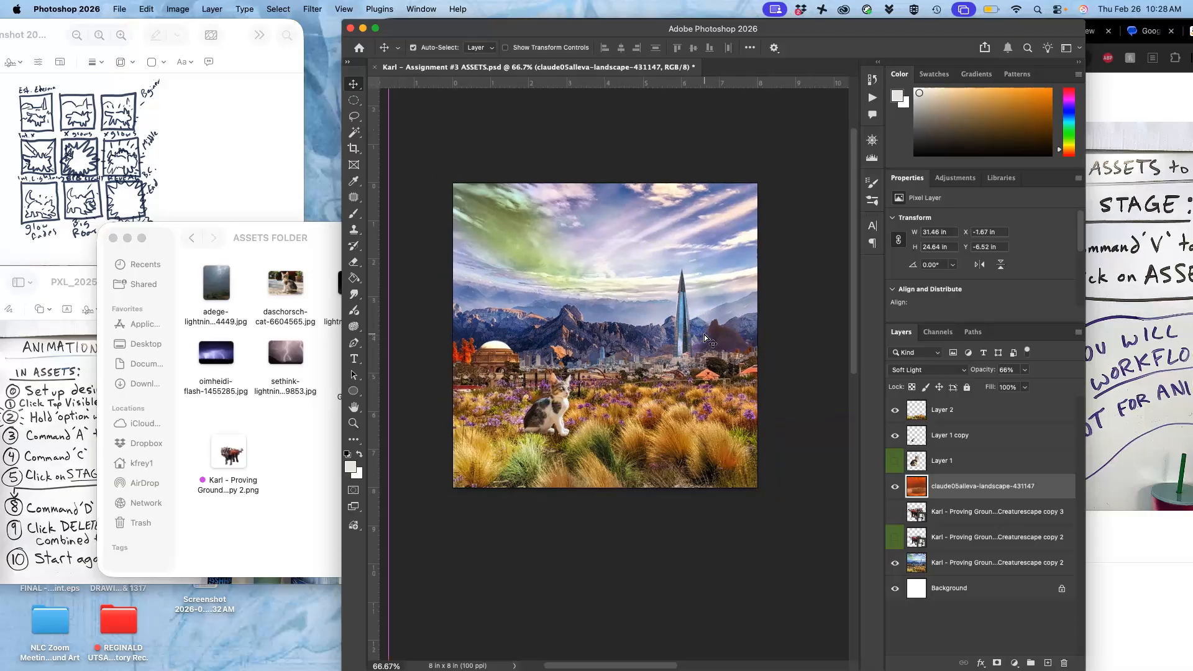
key("super+t")
left_click(592, 329)
left_click_drag(577, 329, 610, 329)
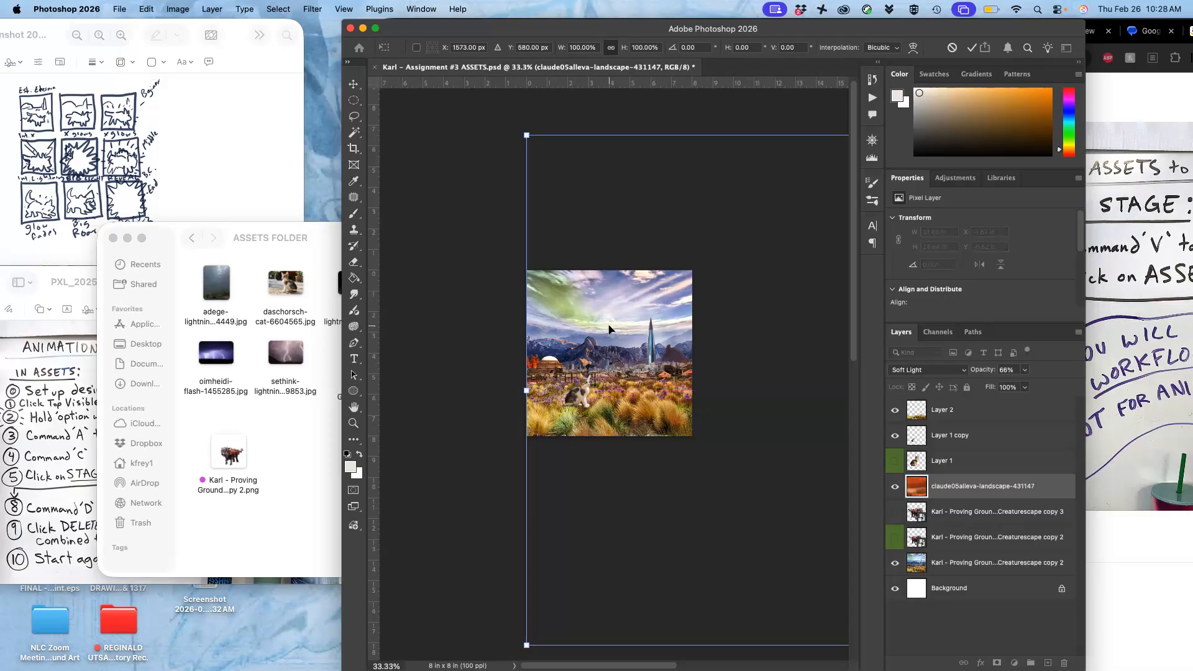
key("Return")
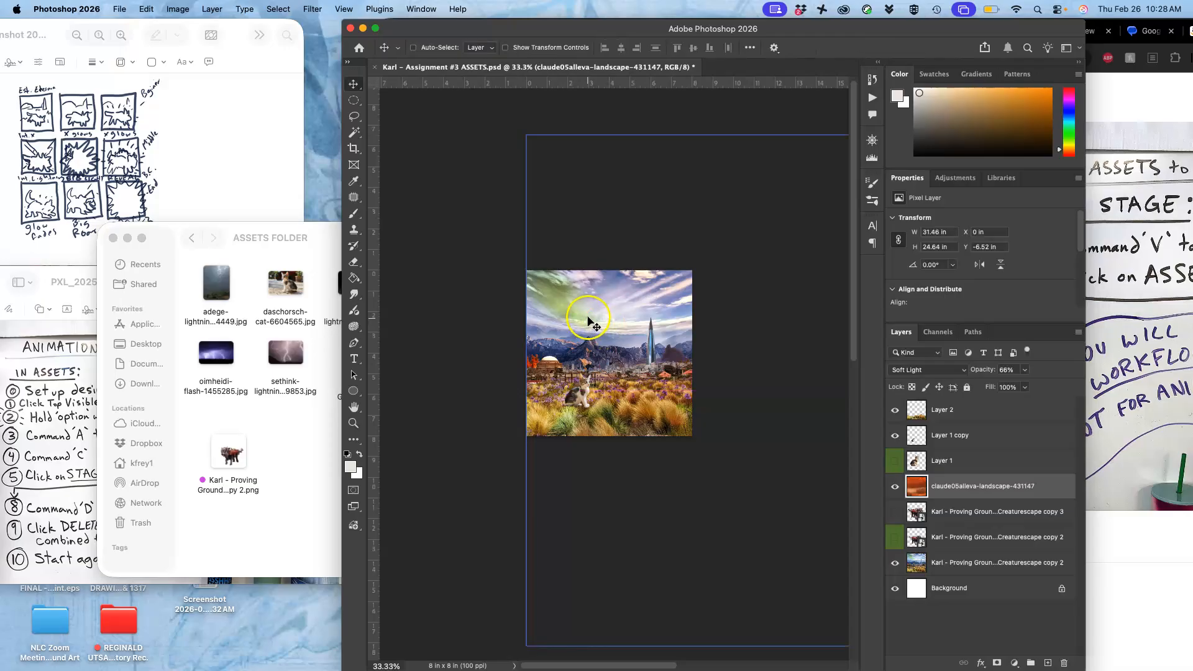
Place the orange-lit clouds image from the ASSETS FOLDER into the document and enlarge it past the canvas to about 13.85 × 10.69 in.
scroll(587, 348, "right", 3)
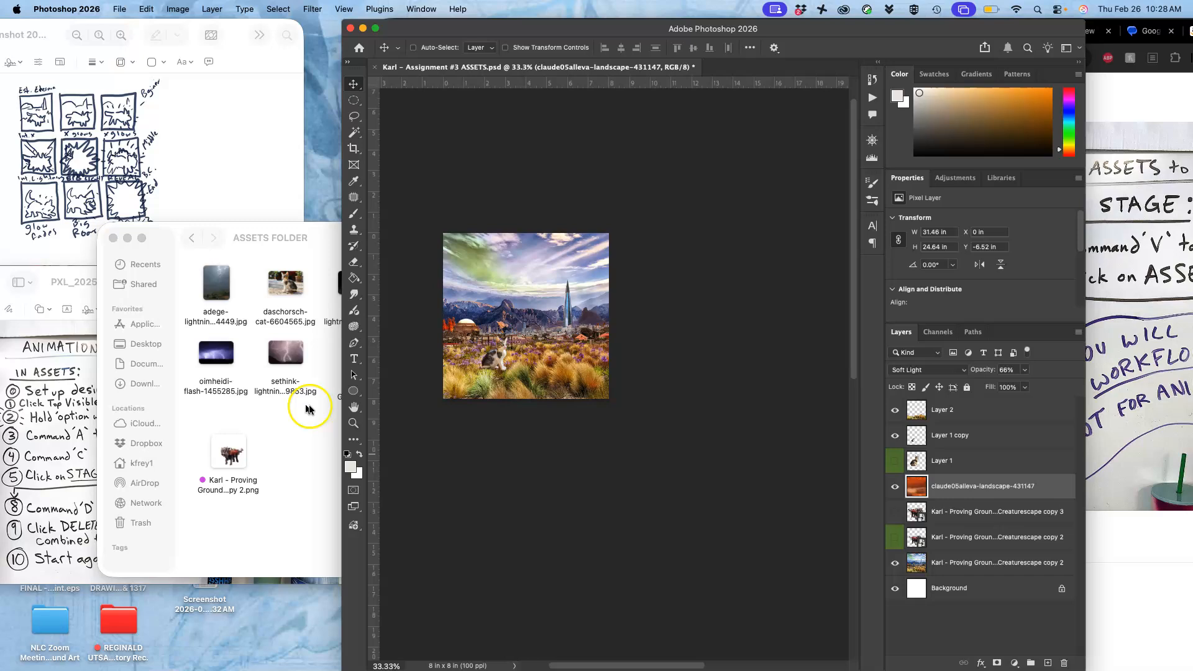
left_click(305, 411)
left_click(501, 433)
left_click_drag(501, 433, 668, 425)
key("Return")
Rasterize the ronporter-clouds layer and lower its opacity to 24%.
left_click(980, 445)
left_click(962, 488)
right_click(960, 490)
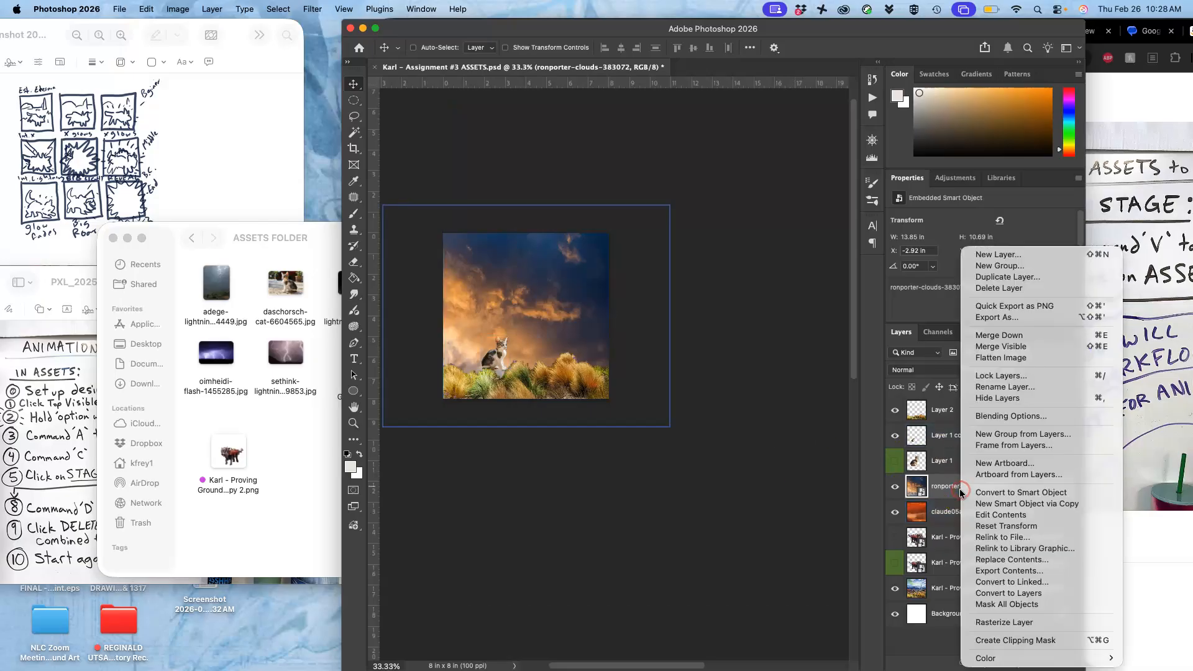
left_click(992, 625)
left_click(1024, 369)
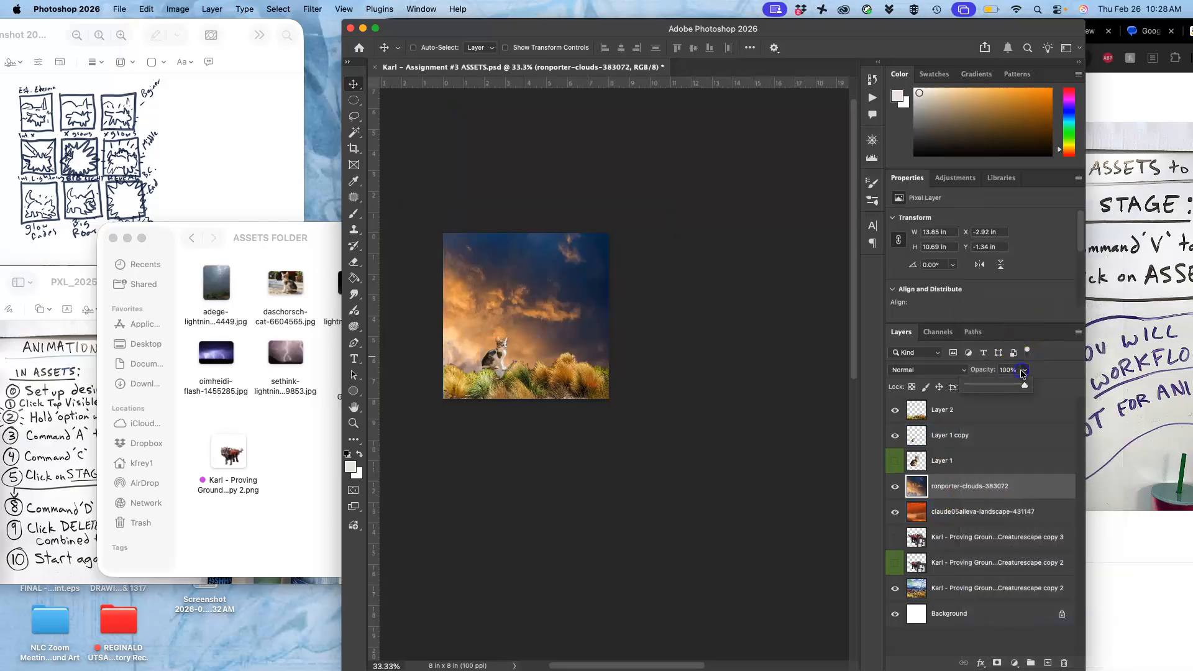
left_click_drag(995, 387, 982, 386)
Move the clouds layer rightward so its left edge lines up with the canvas's left edge.
key("super+plus")
key("super+plus")
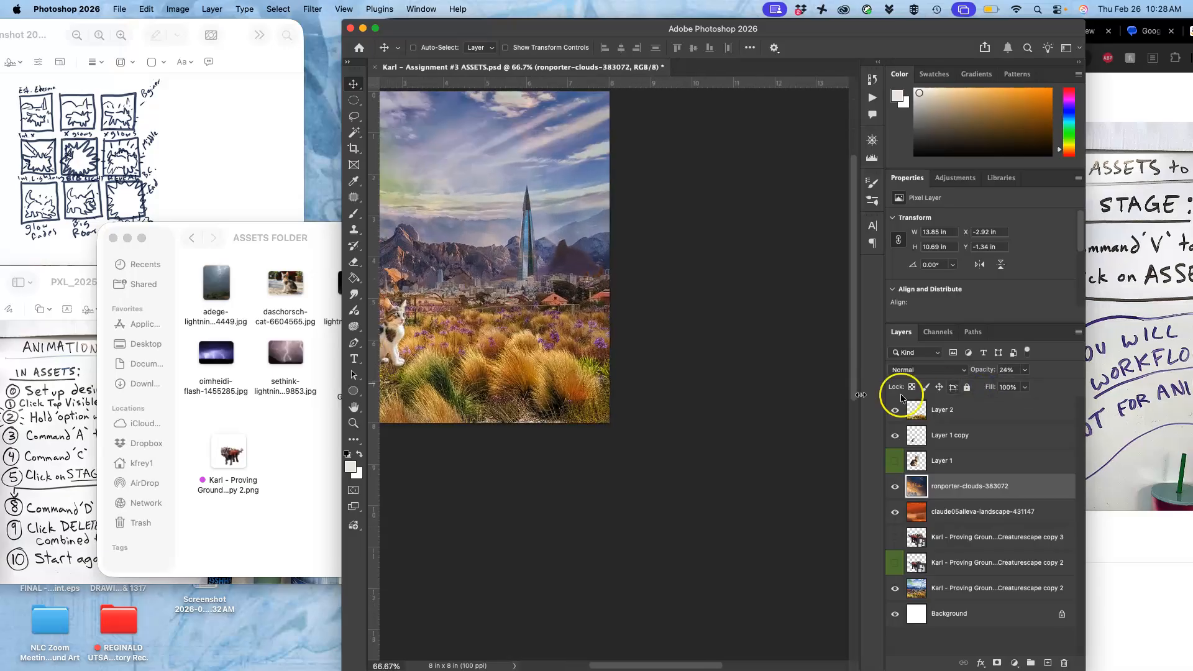
scroll(740, 377, "left", 5)
scroll(741, 378, "up", 3)
left_click(932, 491)
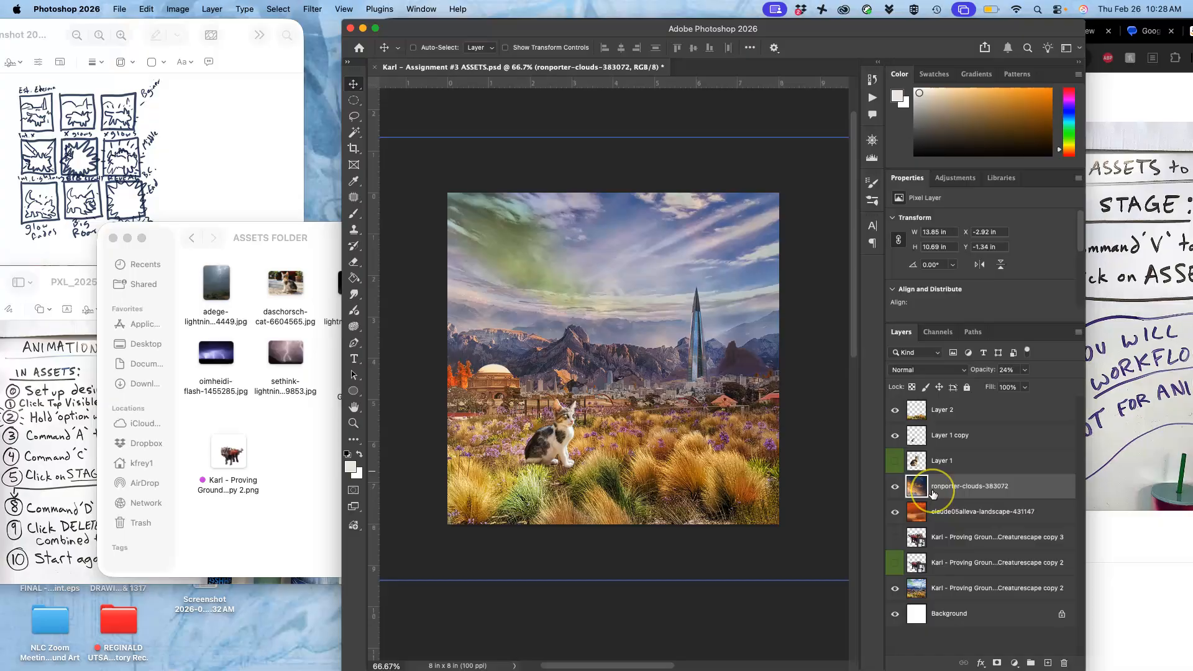
key("super+t")
left_click_drag(604, 373, 620, 373)
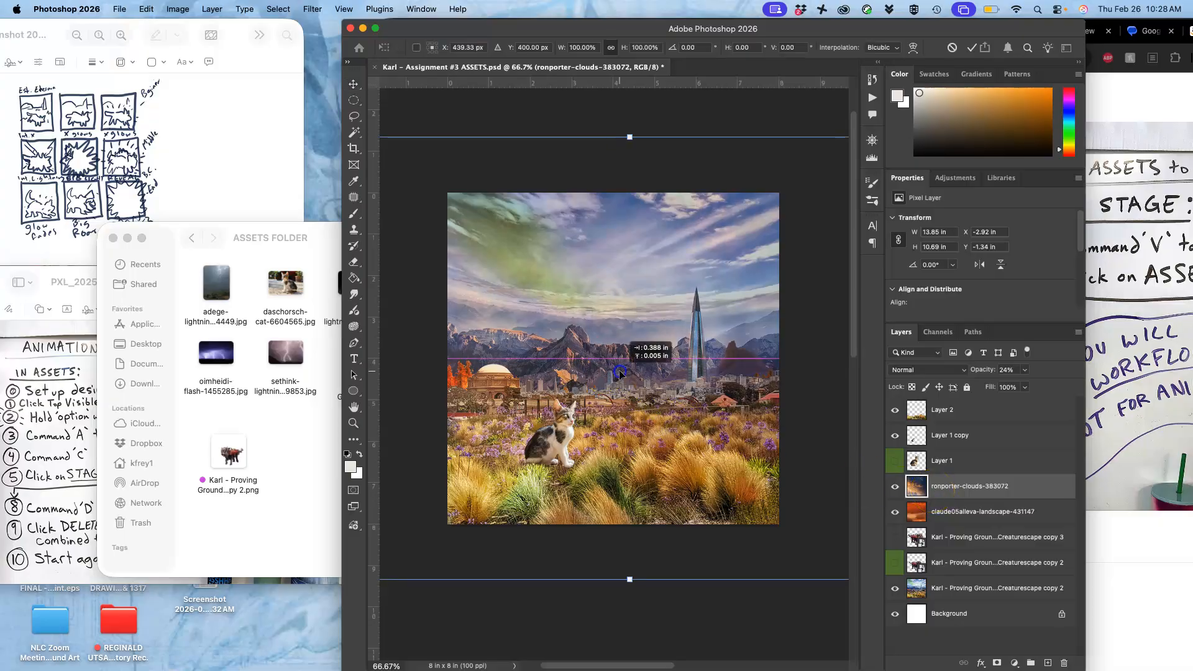
left_click_drag(474, 306, 581, 295)
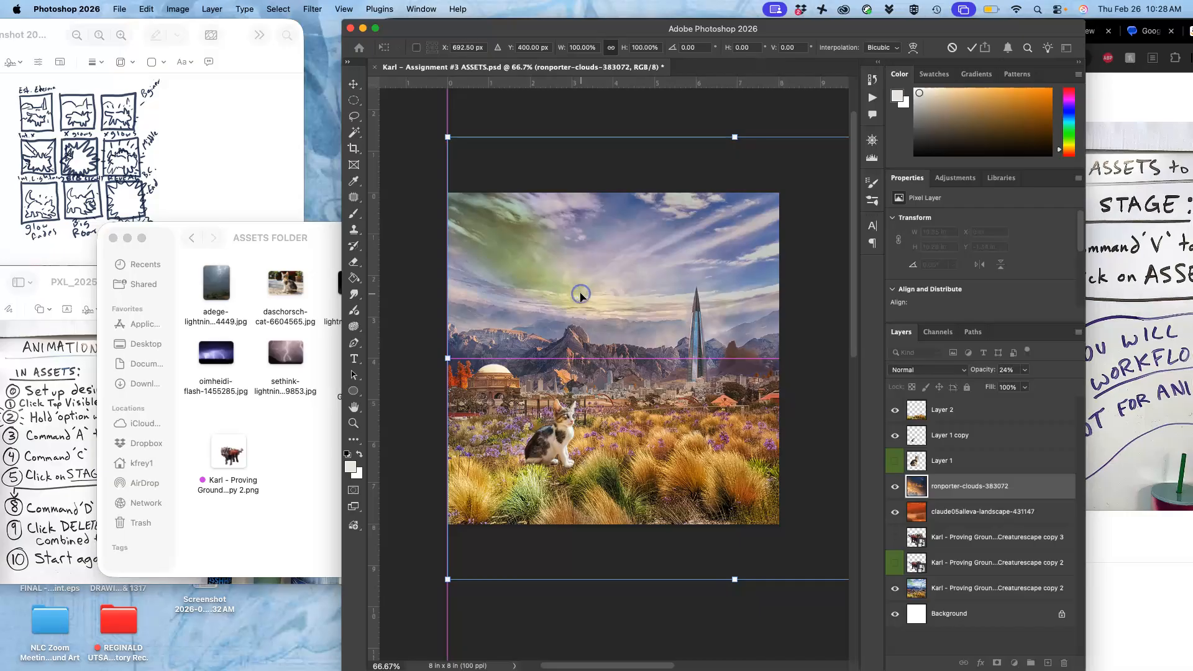
key("Return")
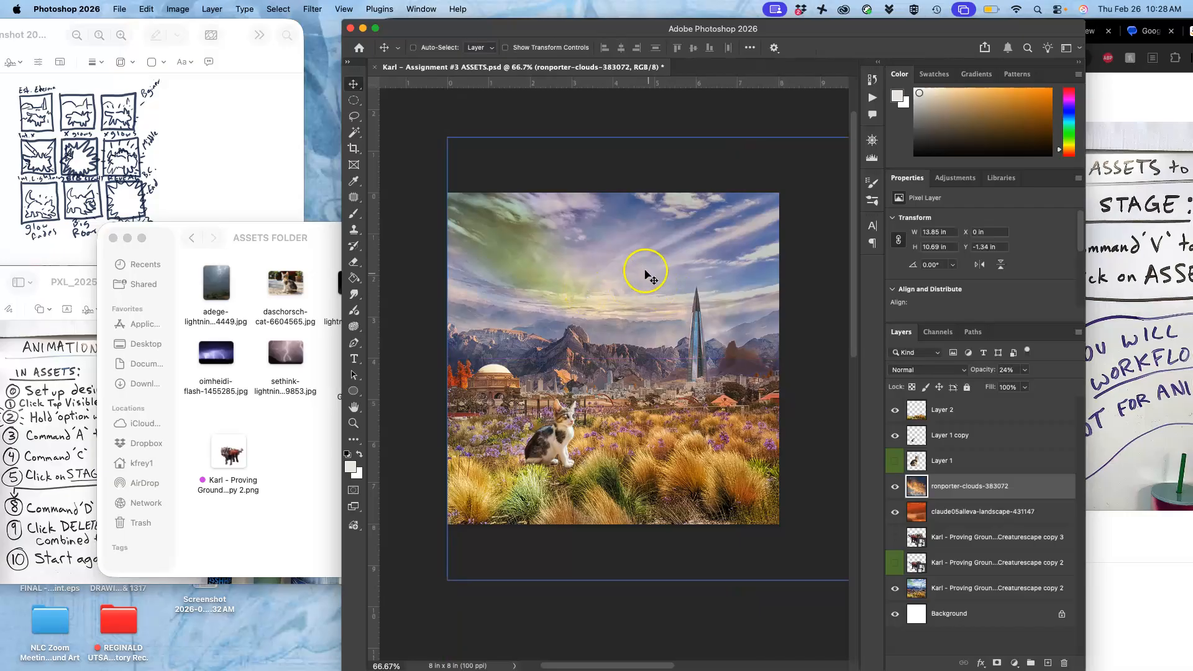
Bring the animation workflow notes in Preview to the front, read the ASSETS steps, and return to Photoshop.
scroll(604, 314, "down", 2)
scroll(604, 314, "right", 2)
scroll(604, 314, "up", 1)
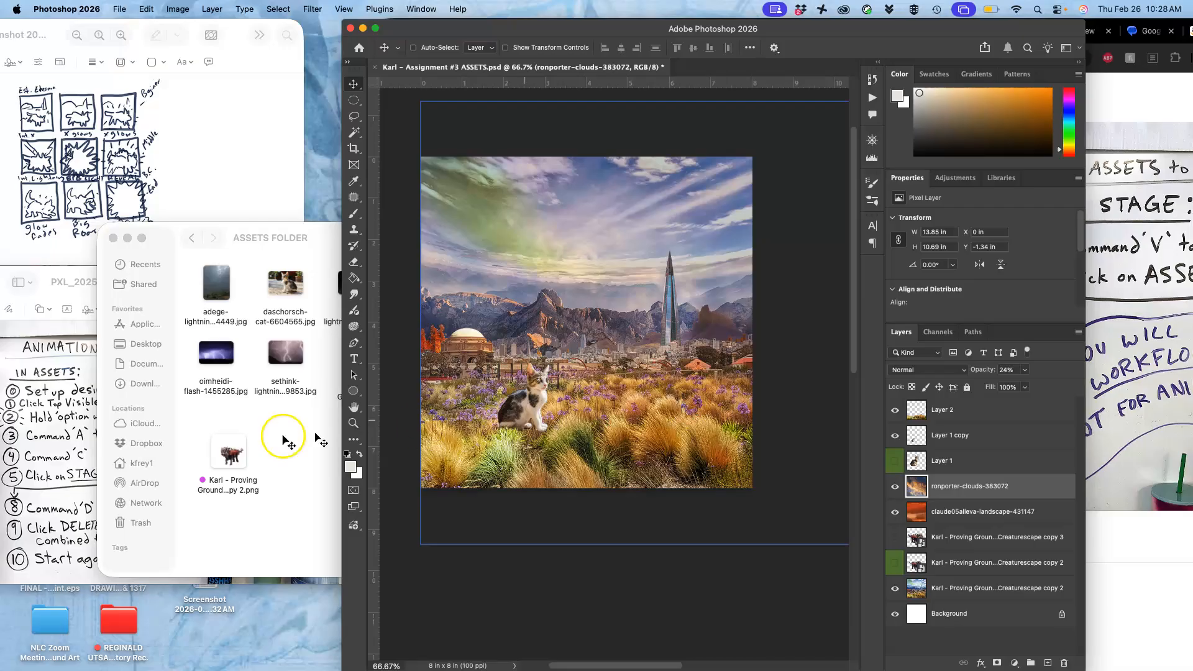
left_click(78, 440)
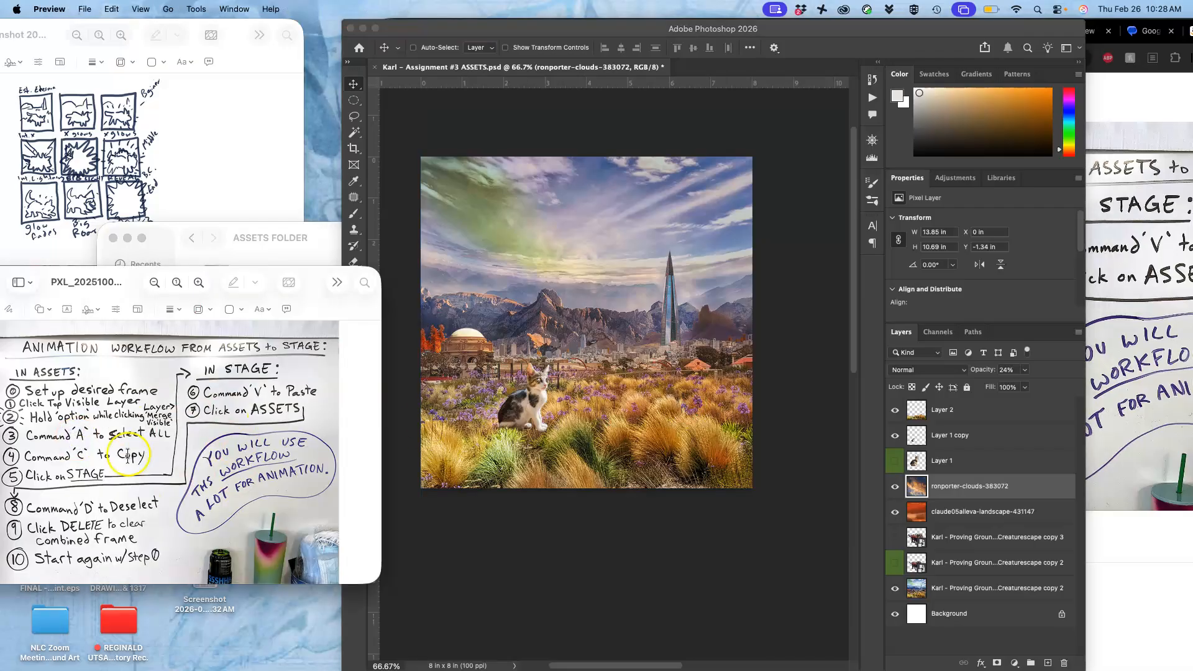
left_click_drag(648, 29, 649, 32)
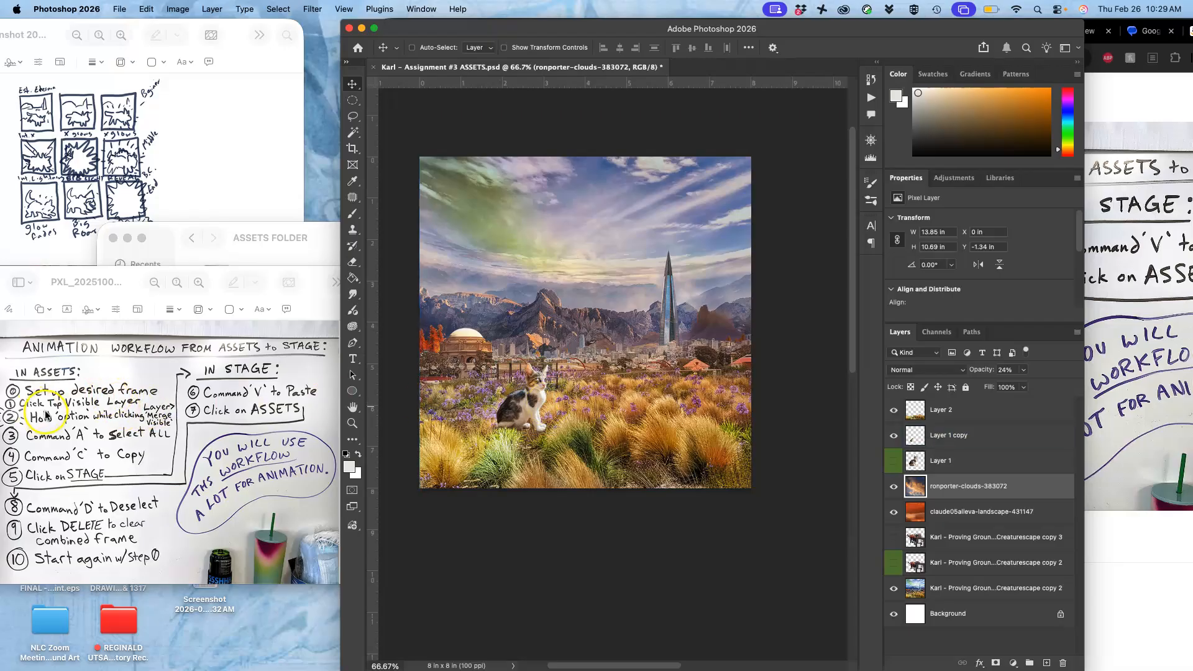
Select the top visible layer, Layer 2, and merge all visible layers into a new combined layer while keeping the originals.
left_click(913, 410)
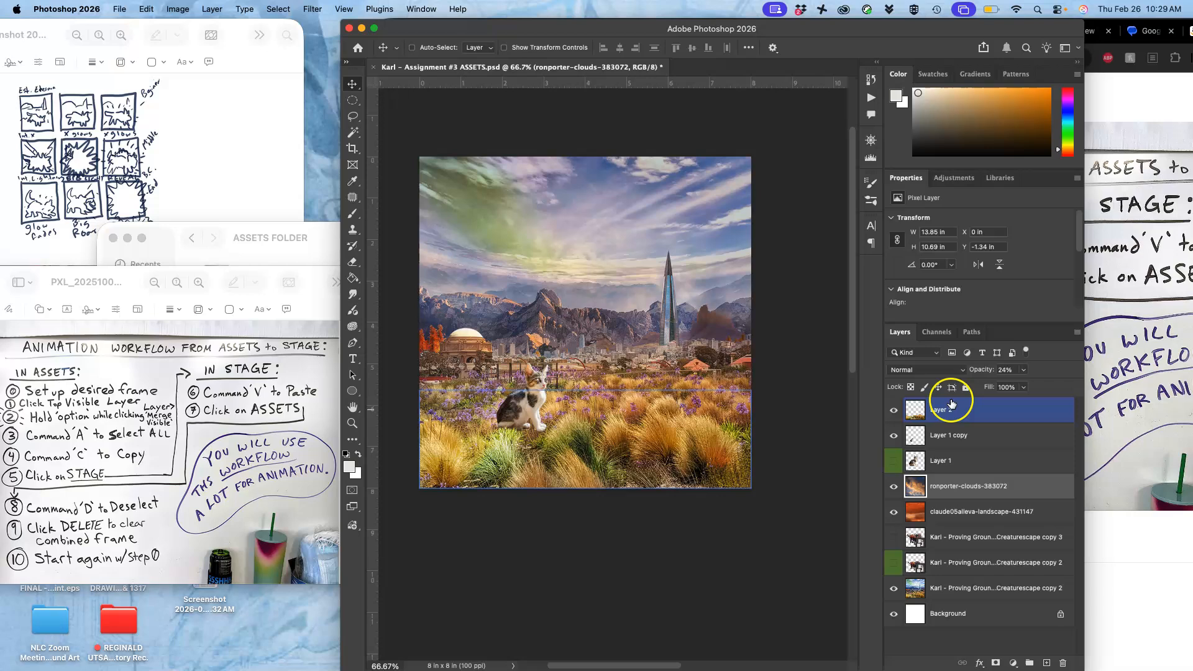
left_click(894, 410)
left_click(894, 410)
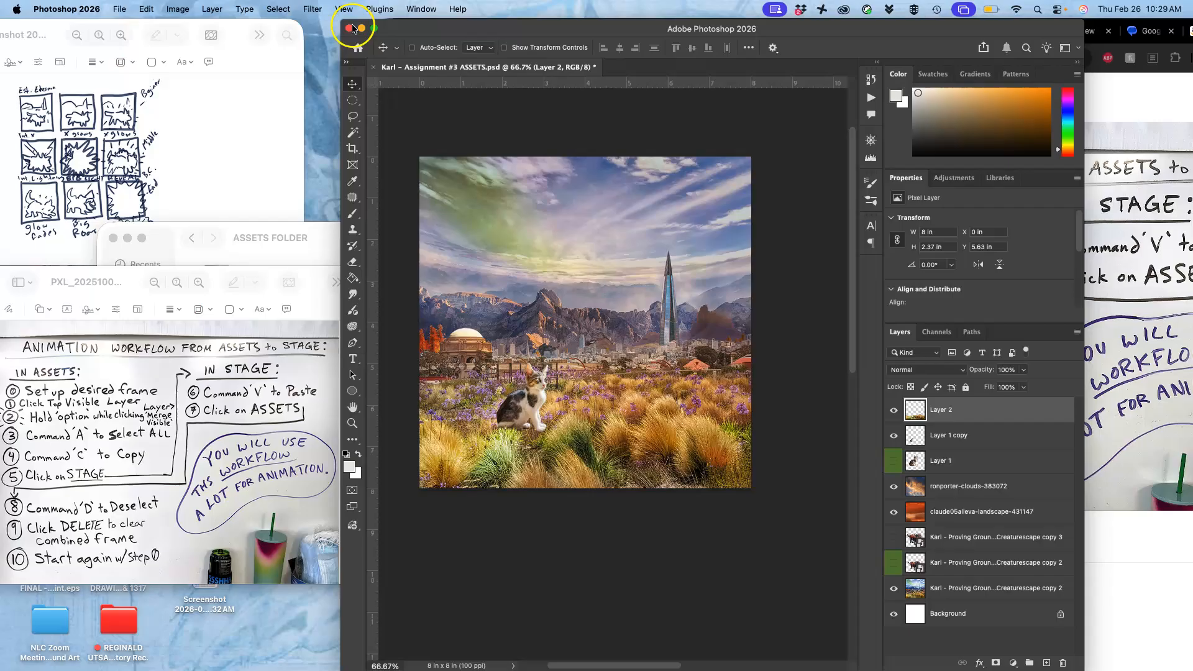
left_click(212, 9)
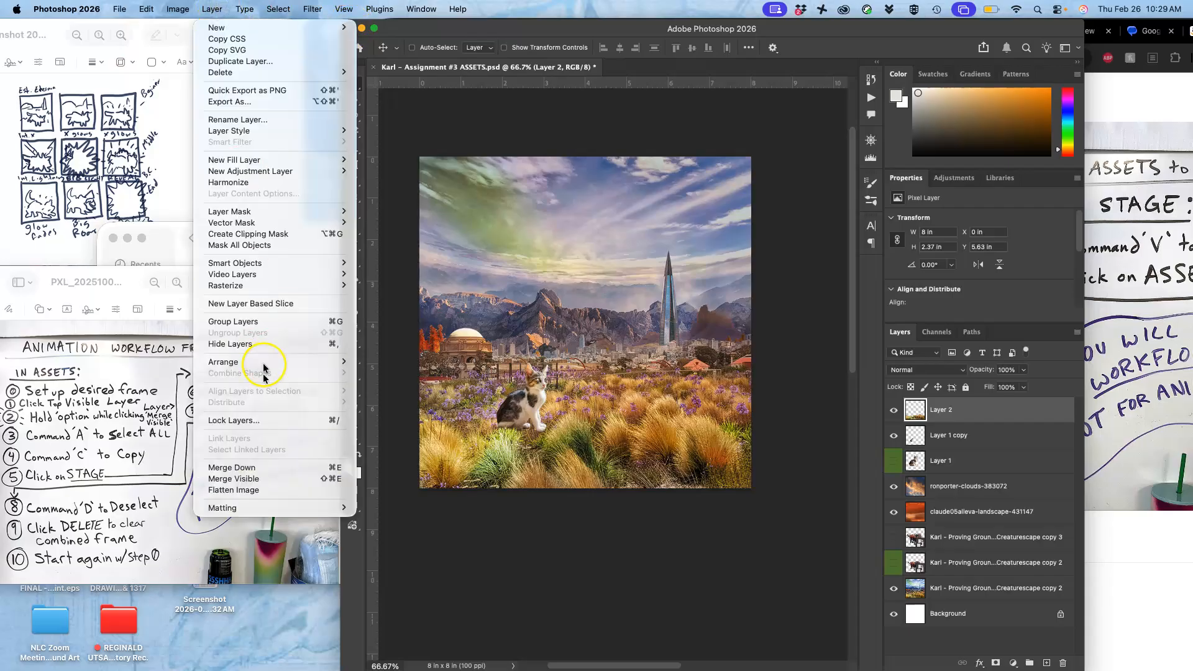
left_click(268, 479, "alt")
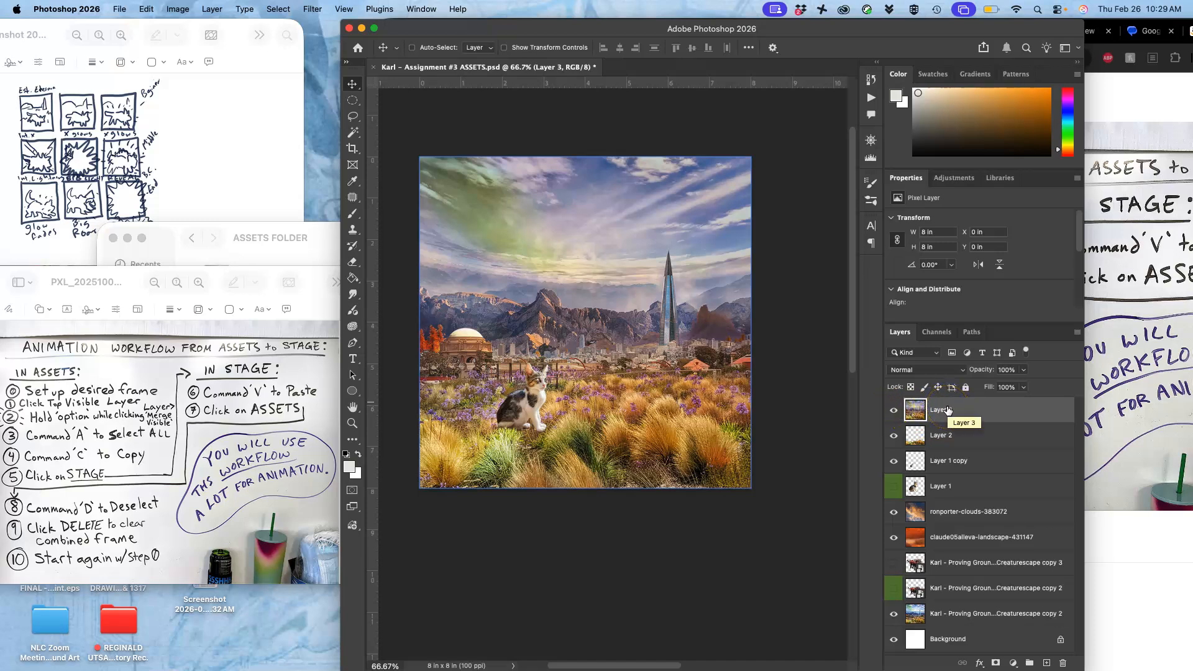
Select and copy the whole canvas of the combined frame, and start a new document.
key("super+a")
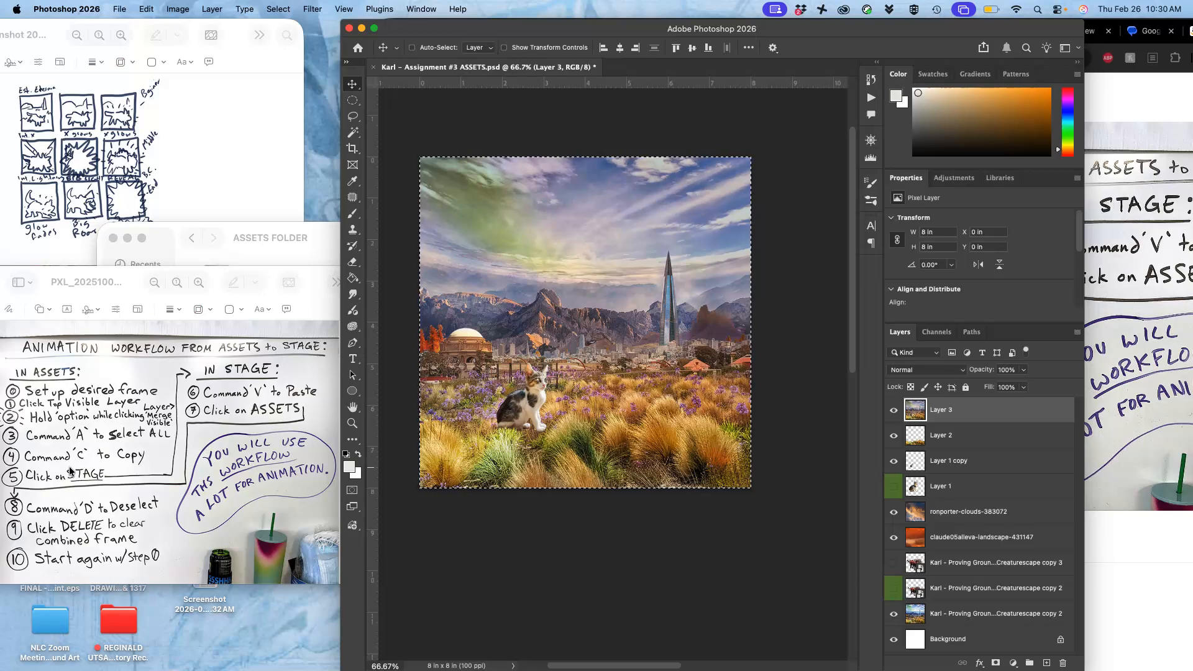
left_click(120, 10)
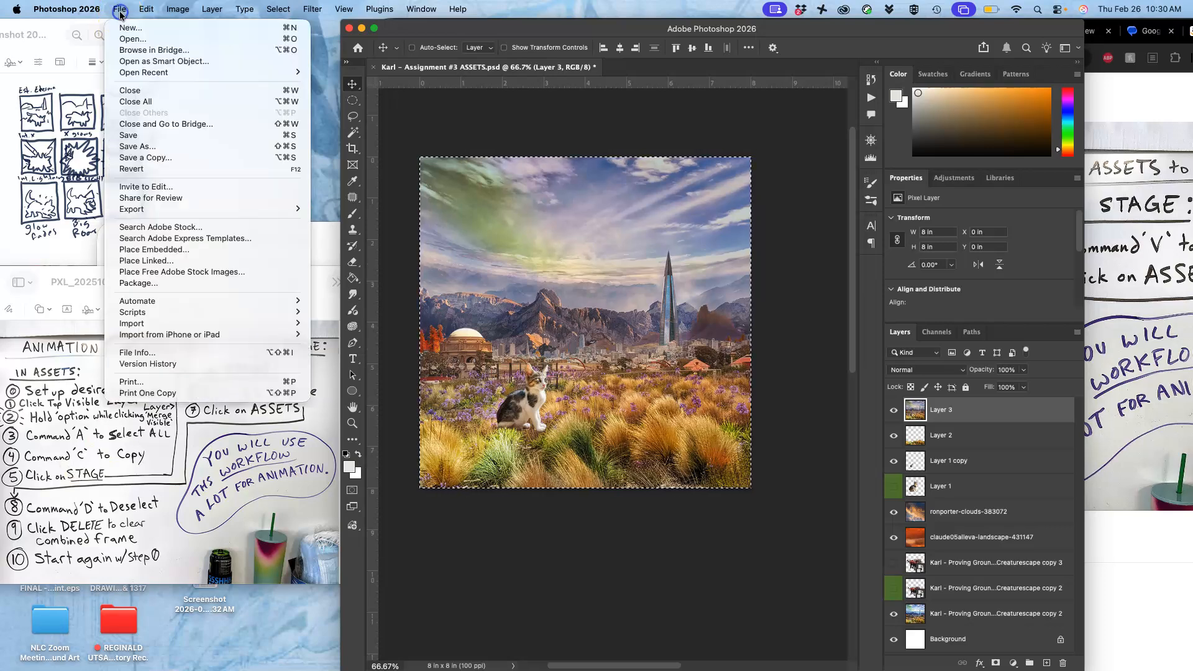
left_click(125, 30)
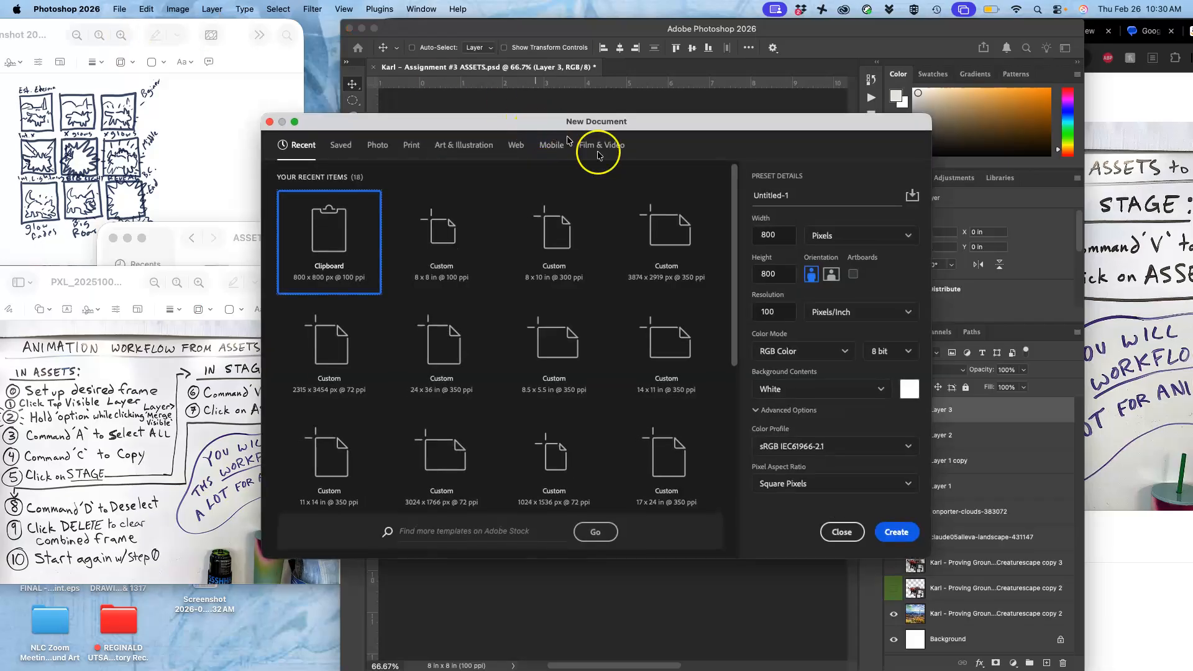
left_click(780, 199)
type("Karl - Assign #3 STAGE")
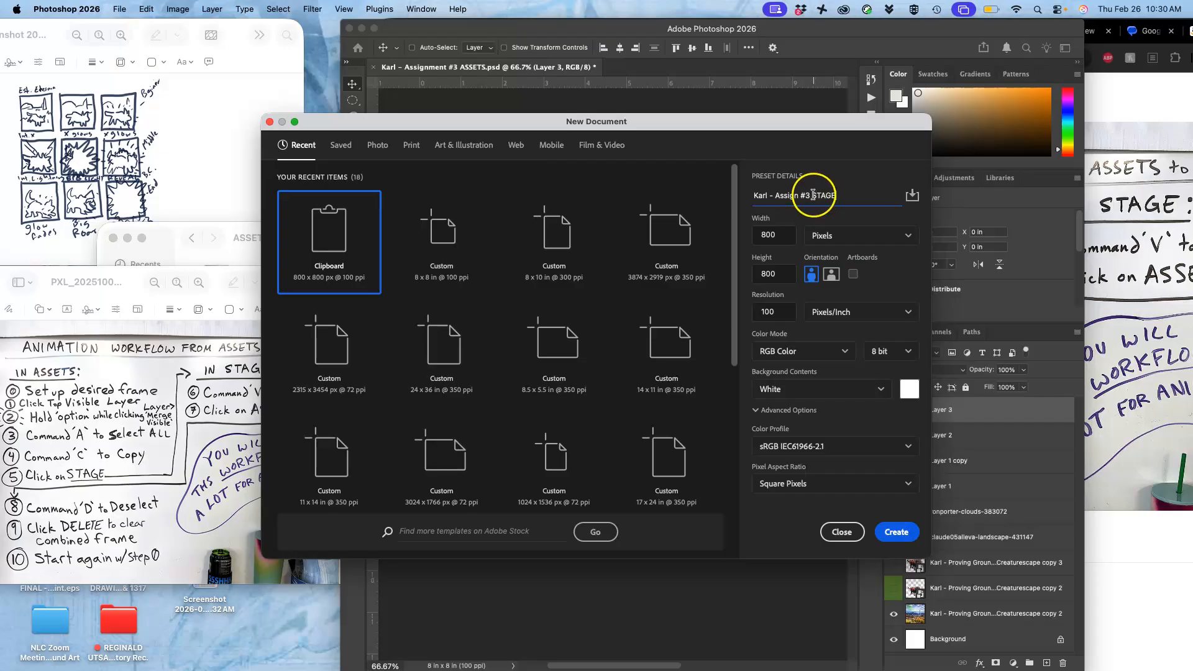
triple_click(810, 196)
key("BackSpace")
type("BB")
key("BackSpace")
key("BackSpace")
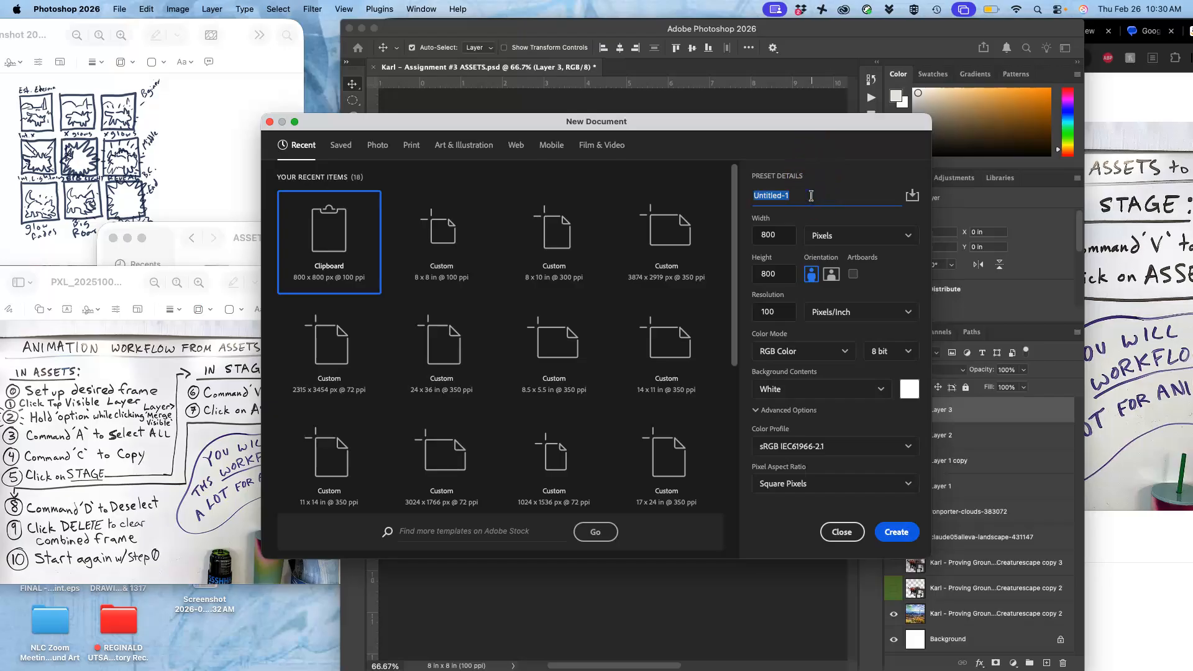
Create the document in inches, named with the owner's first name plus "- Assignment #3 BC STAGE", and paste the copied frame into it.
type("Karl - Assignment #3 BC")
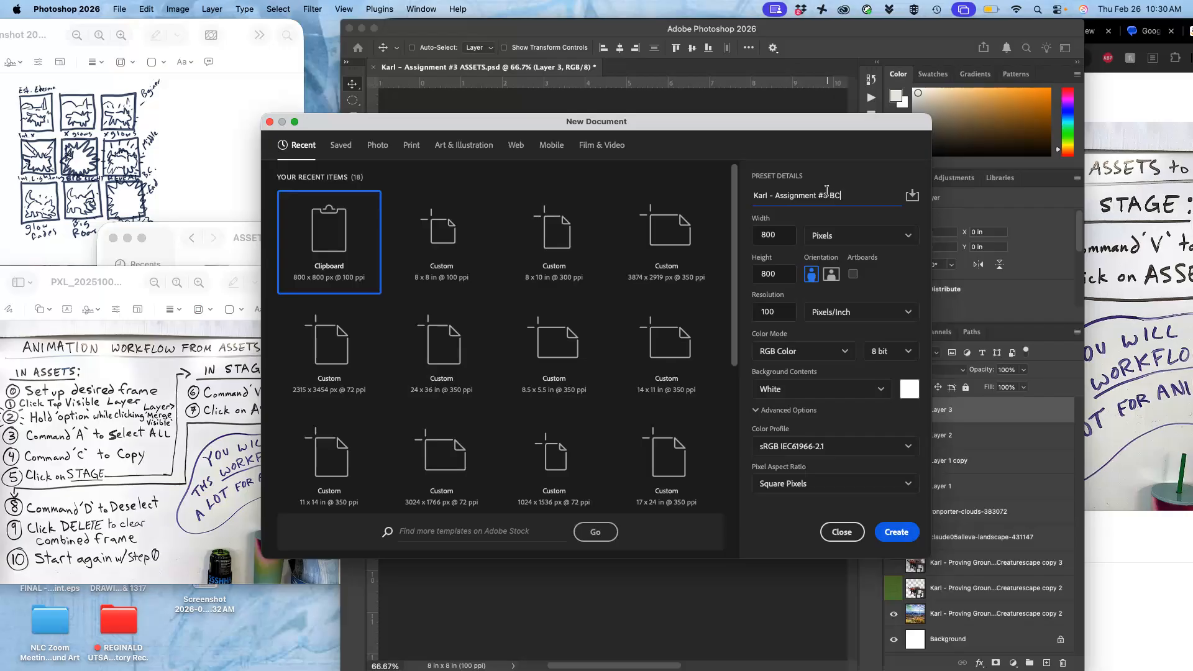
type(" STAG")
left_click(849, 237)
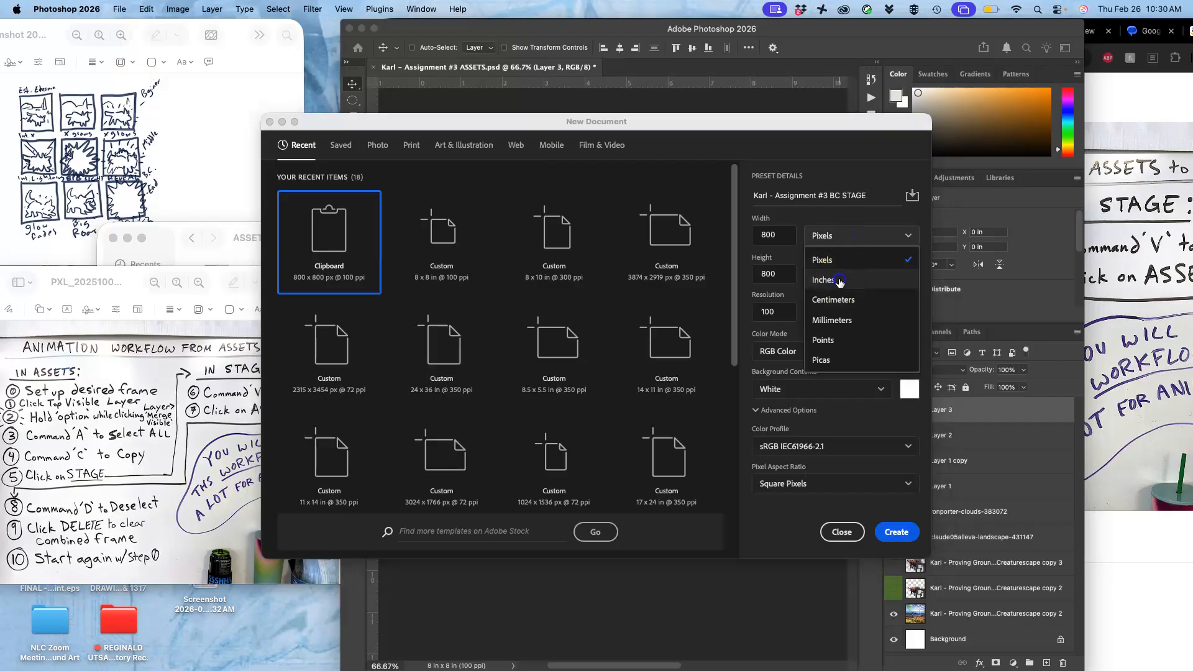
left_click(815, 282)
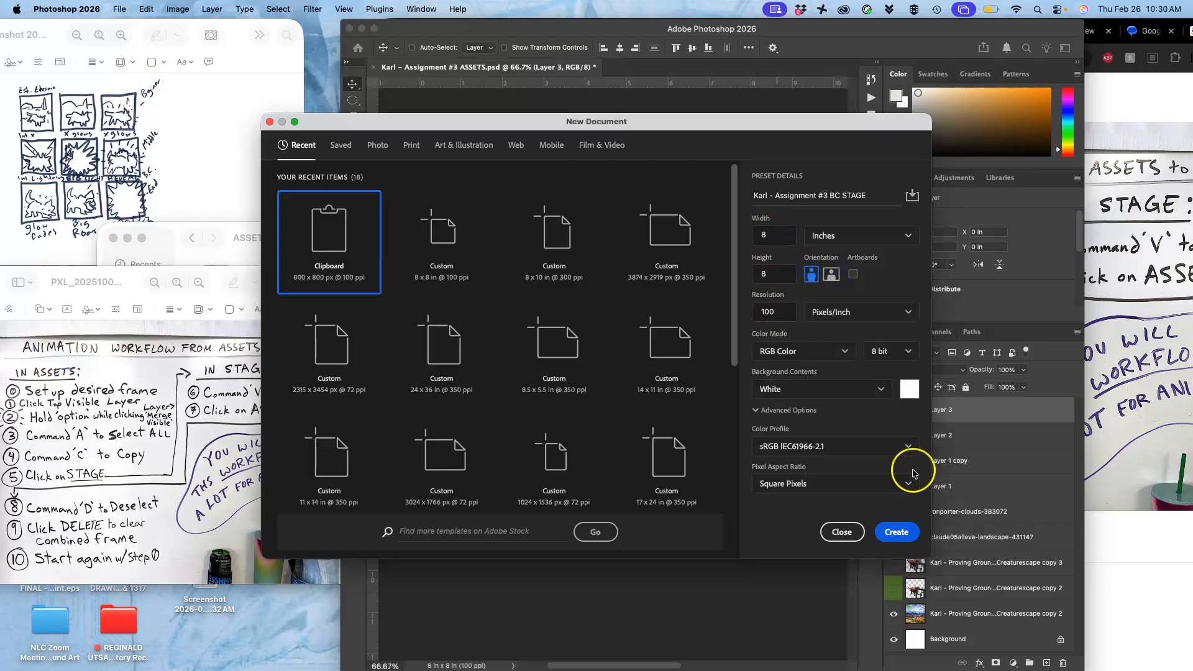
left_click(897, 532)
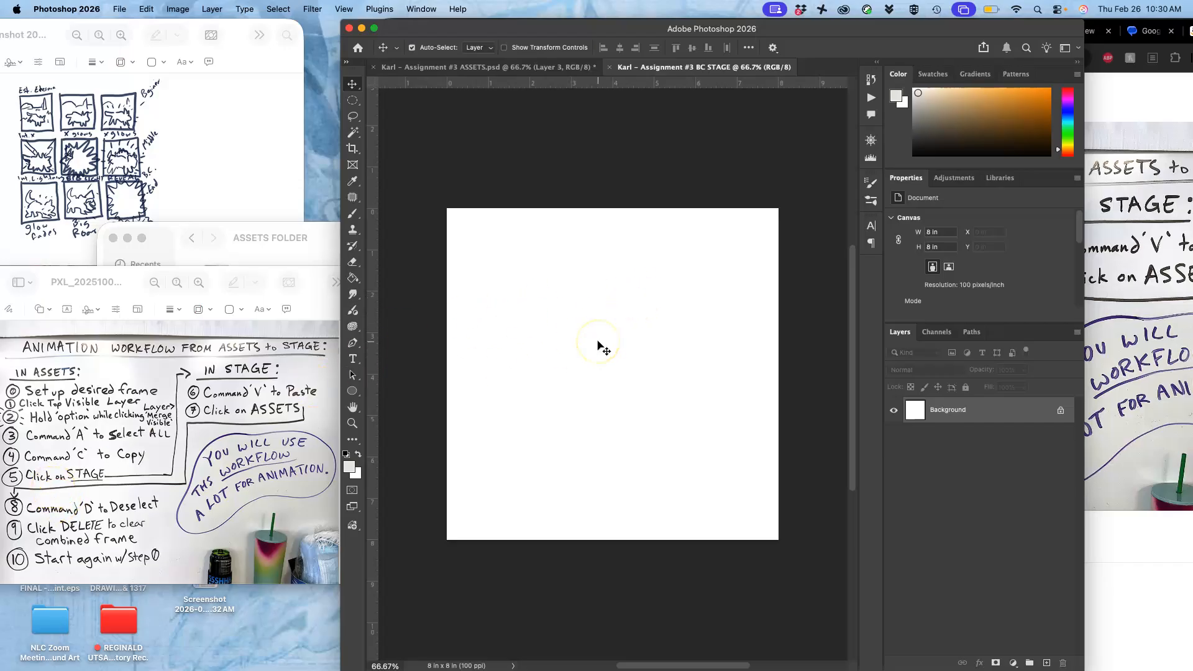
key("super+v")
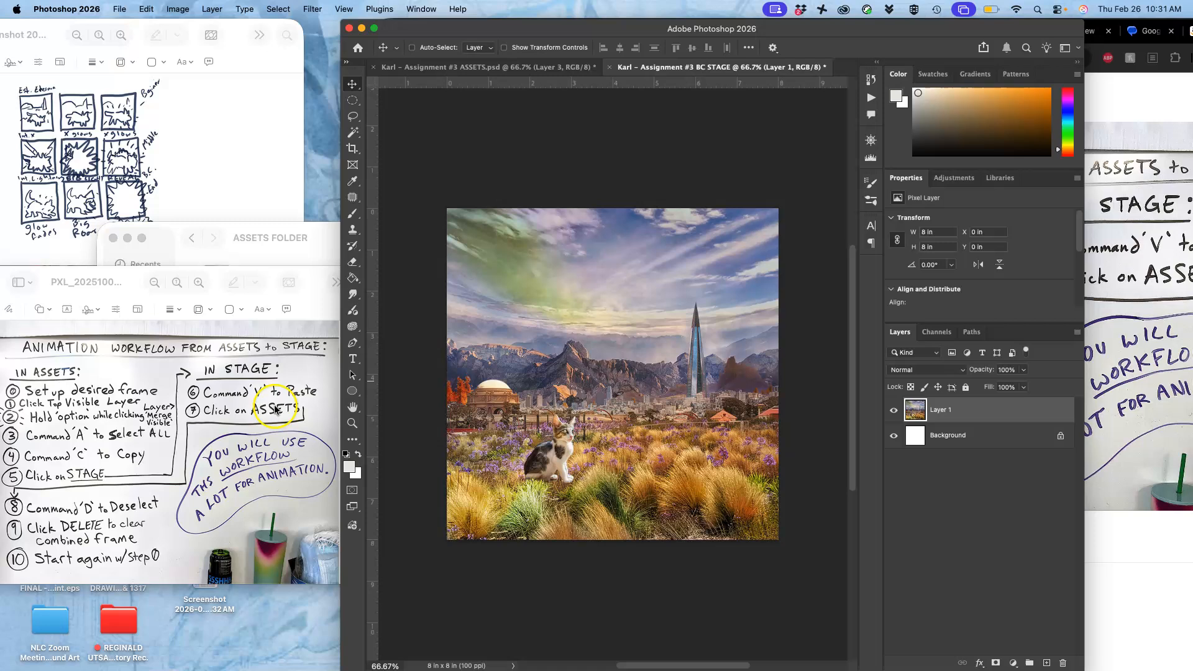
Return to the ASSETS document, deselect the canvas, and delete the combined frame layer, Layer 3.
left_click(502, 67)
key("super+a")
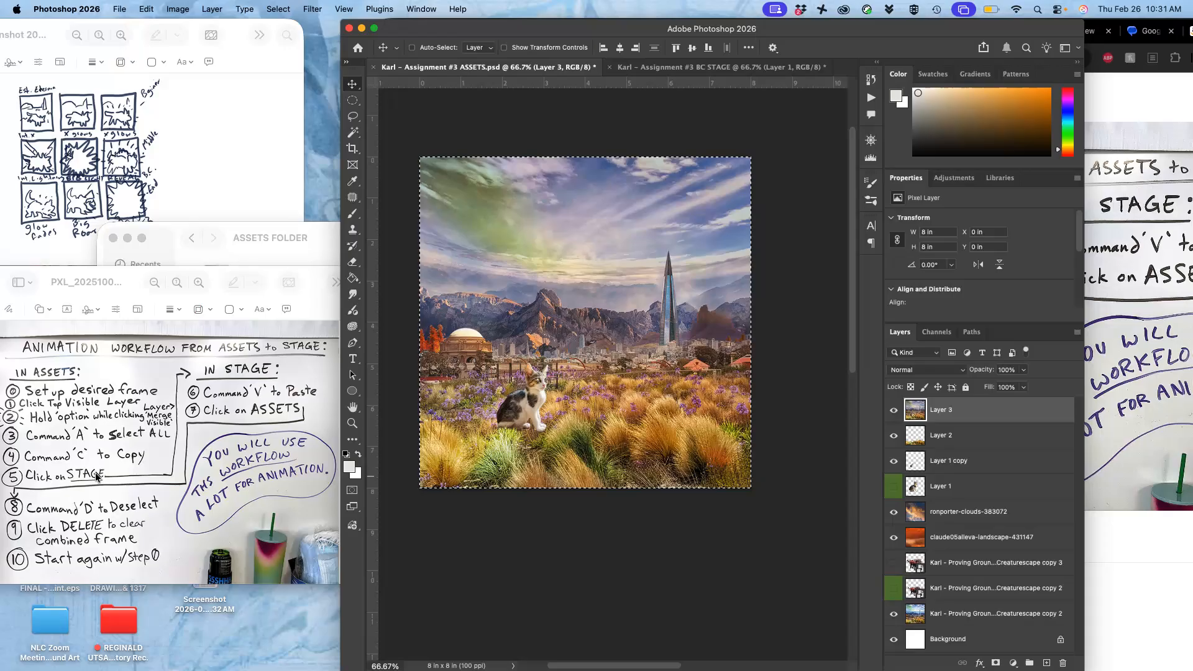
left_click(606, 342)
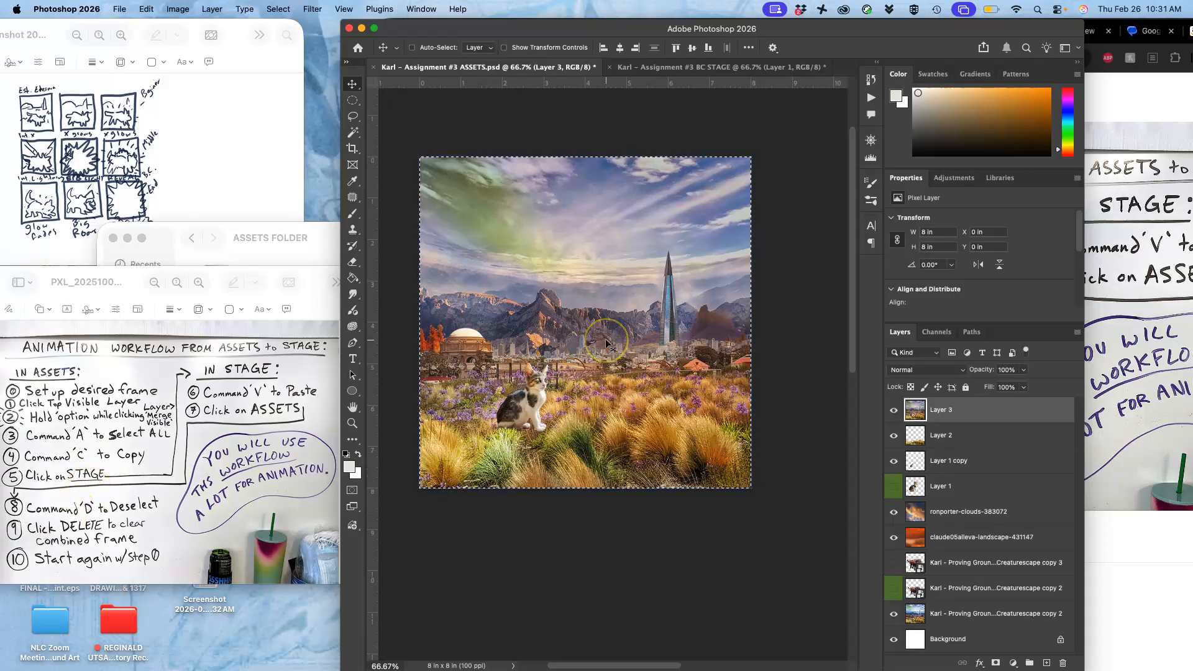
key("super+d")
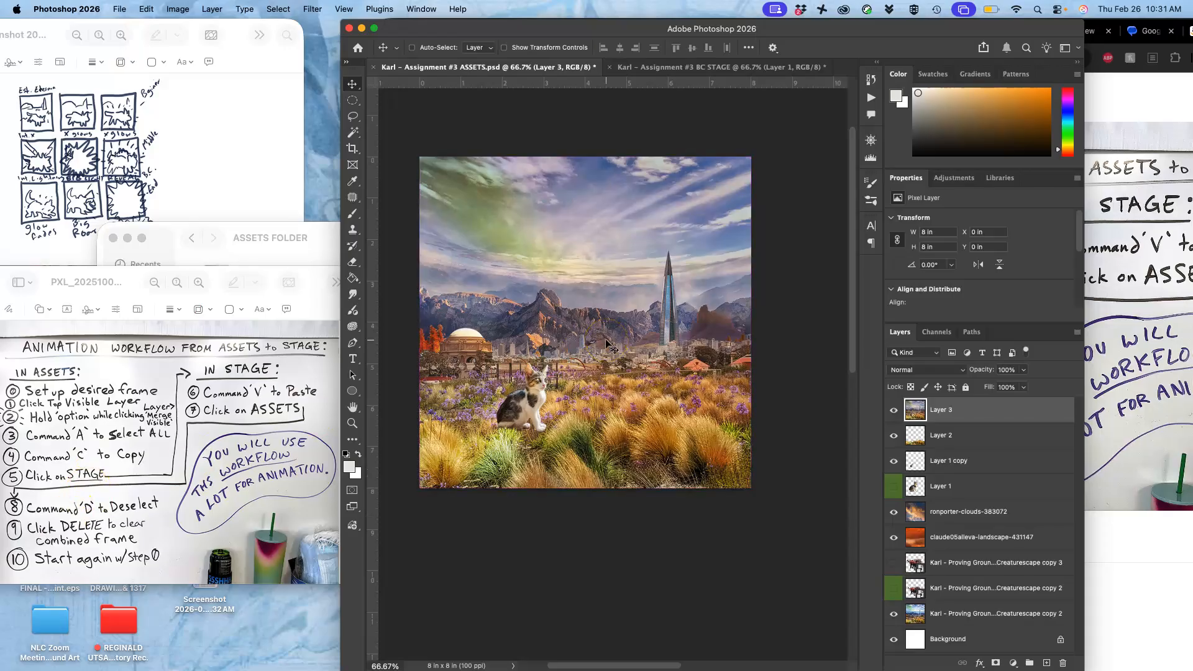
key("Delete")
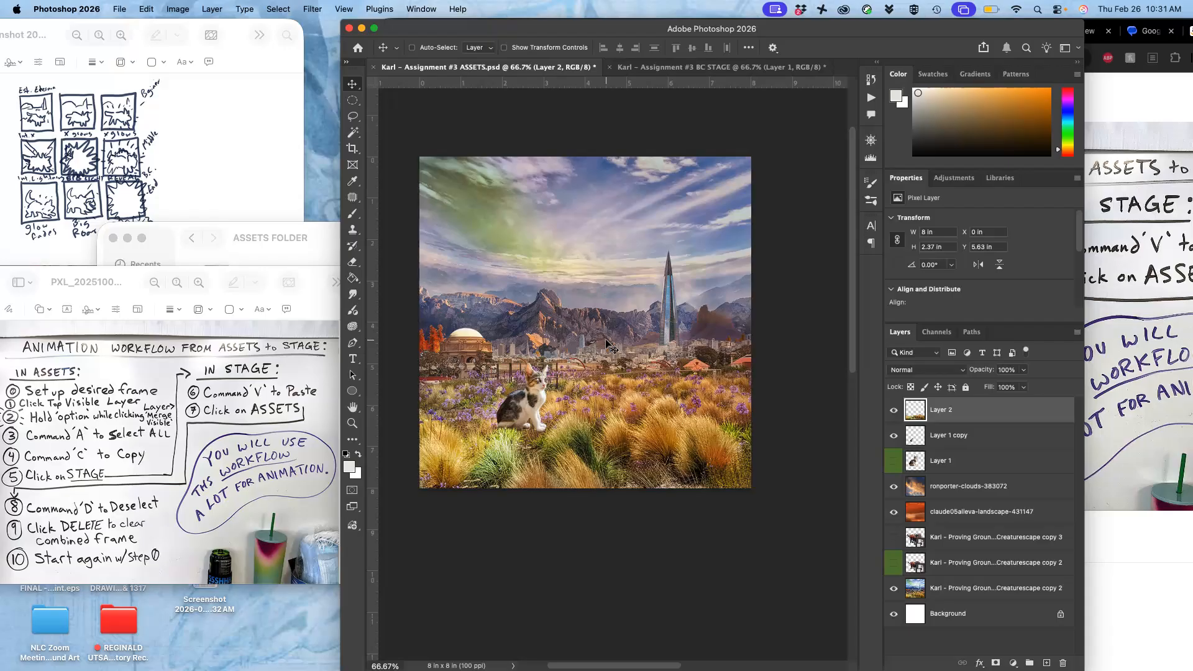